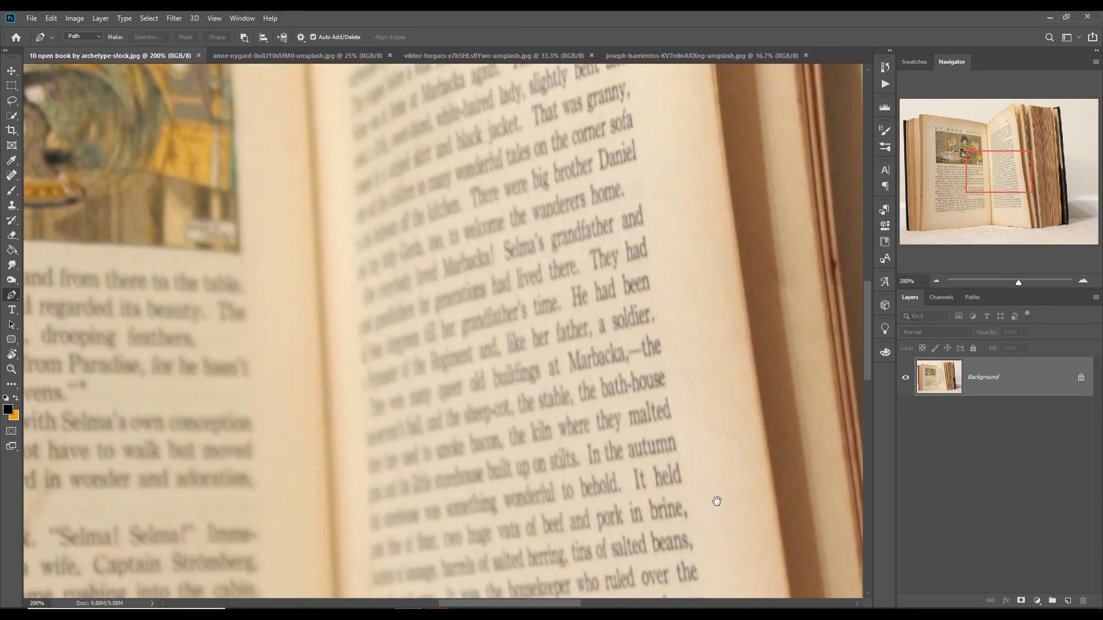
Step: Trace a Pen path along the open book's bottom edge, from the right page's lower corner across the spine to the left pages
left_click(694, 373)
left_click(265, 422)
left_click(214, 418)
left_click_drag(214, 419, 770, 418)
left_click(330, 375)
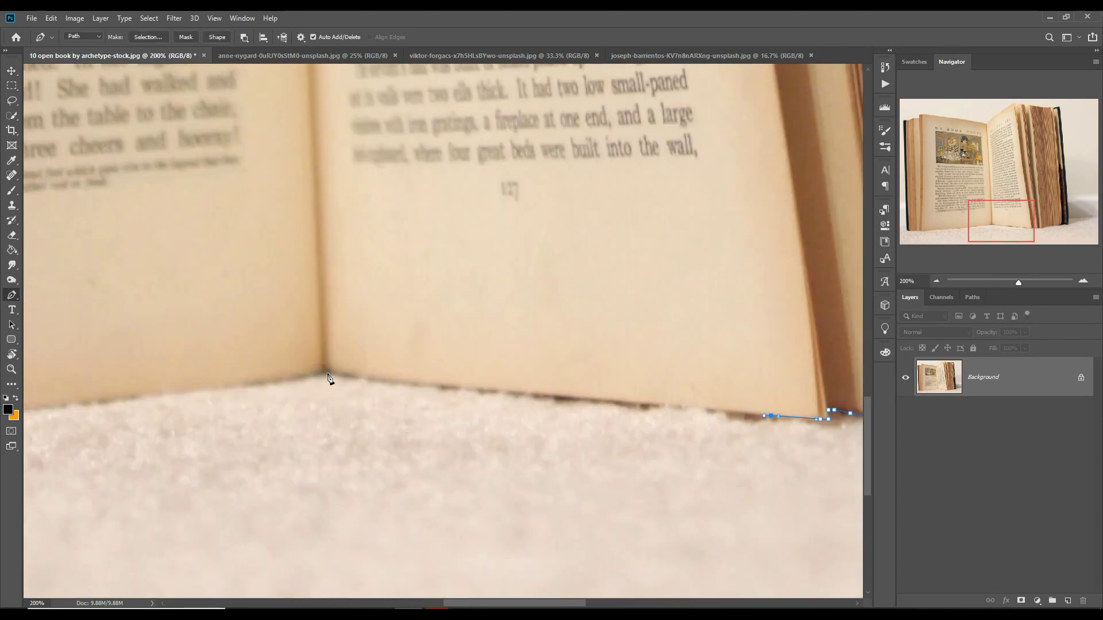
left_click_drag(330, 374, 536, 340)
left_click(101, 390)
left_click_drag(189, 406, 1013, 316)
left_click(582, 322)
Step: Continue the path up the book's left cover and over the stepped page edges to the left page's upper corner
left_click_drag(348, 463, 406, 463)
left_click(369, 90)
left_click_drag(370, 95, 435, 554)
left_click(390, 86)
left_click(417, 72)
left_click_drag(416, 74, 442, 527)
left_click(443, 473)
left_click(643, 448)
left_click(643, 405)
left_click_drag(684, 398, 314, 398)
left_click(315, 396)
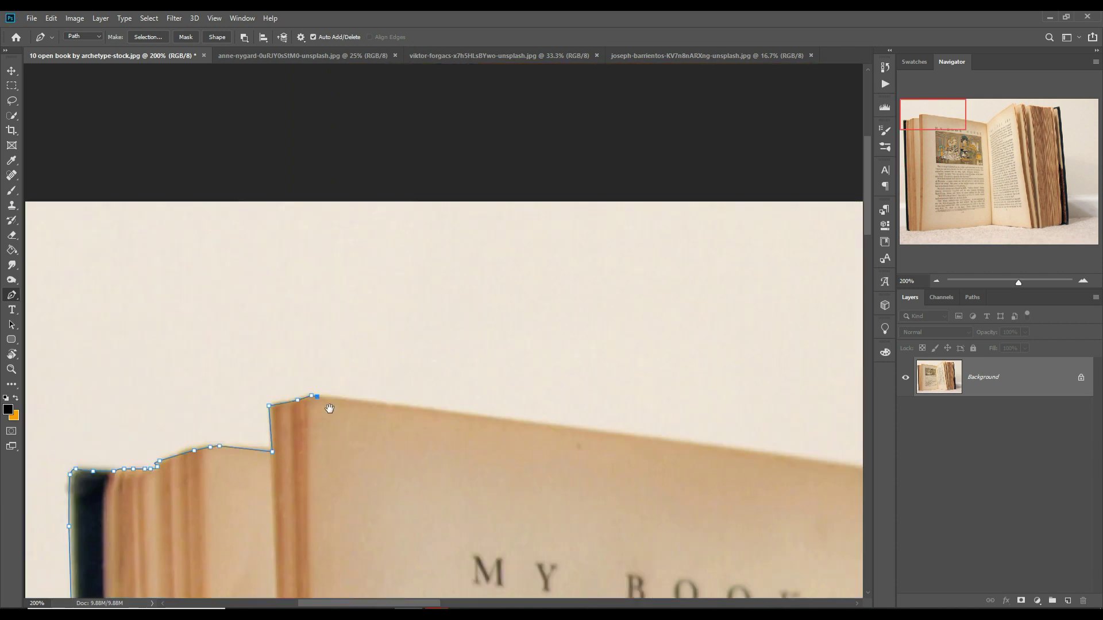
Step: Extend the path along the left page's top edge, through the spine and over the right page to the first loose pages
left_click(828, 458)
left_click_drag(829, 459, 289, 368)
left_click(588, 428)
left_click_drag(588, 428, 182, 431)
left_click(552, 170)
left_click(557, 209)
left_click(619, 175)
left_click(624, 176)
left_click(629, 176)
left_click(634, 175)
left_click(640, 176)
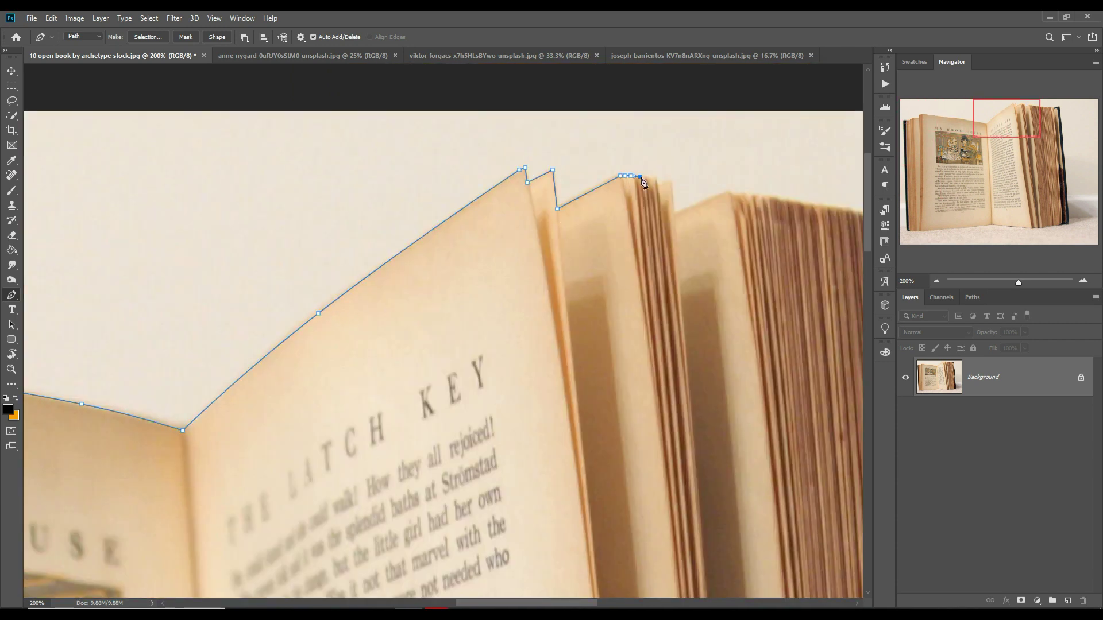
Step: Trace the path closely along the top of the thick page block on the book's right side
left_click(719, 195)
left_click(727, 191)
left_click(730, 193)
left_click(736, 194)
left_click(752, 195)
left_click(770, 198)
left_click(783, 200)
left_click(788, 201)
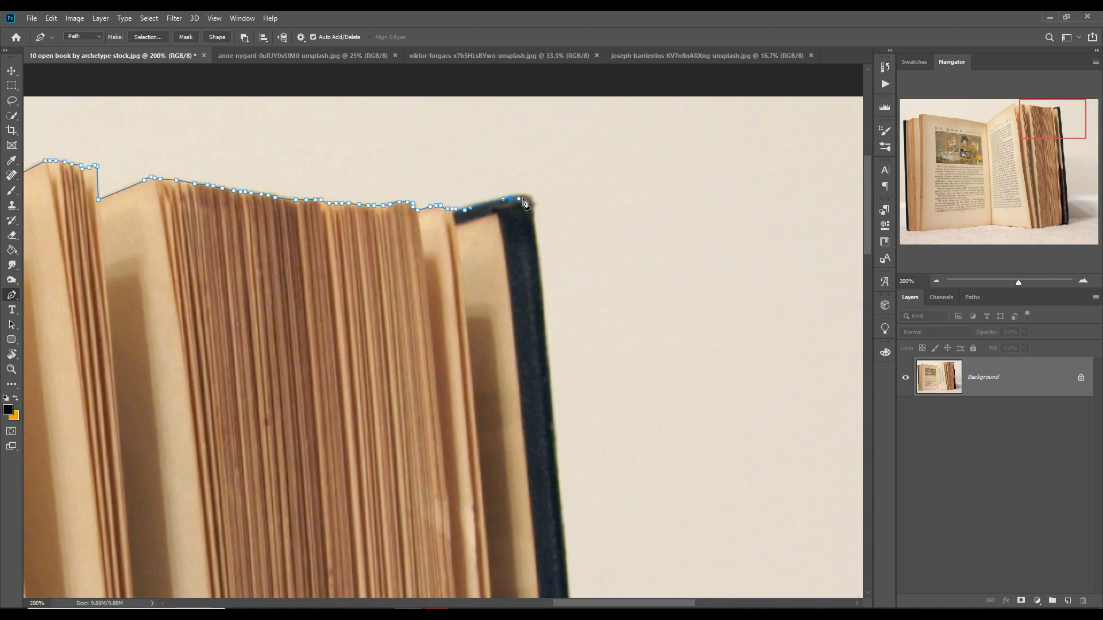
Step: Run the path down the outer edge of the book's dark right cover to enclose the book
left_click(562, 535)
mouse_move(562, 535)
left_mouse_down()
mouse_move(533, 171)
mouse_move(531, 184)
left_mouse_up()
left_click(567, 548)
left_click_drag(564, 566, 534, 217)
left_click(546, 419)
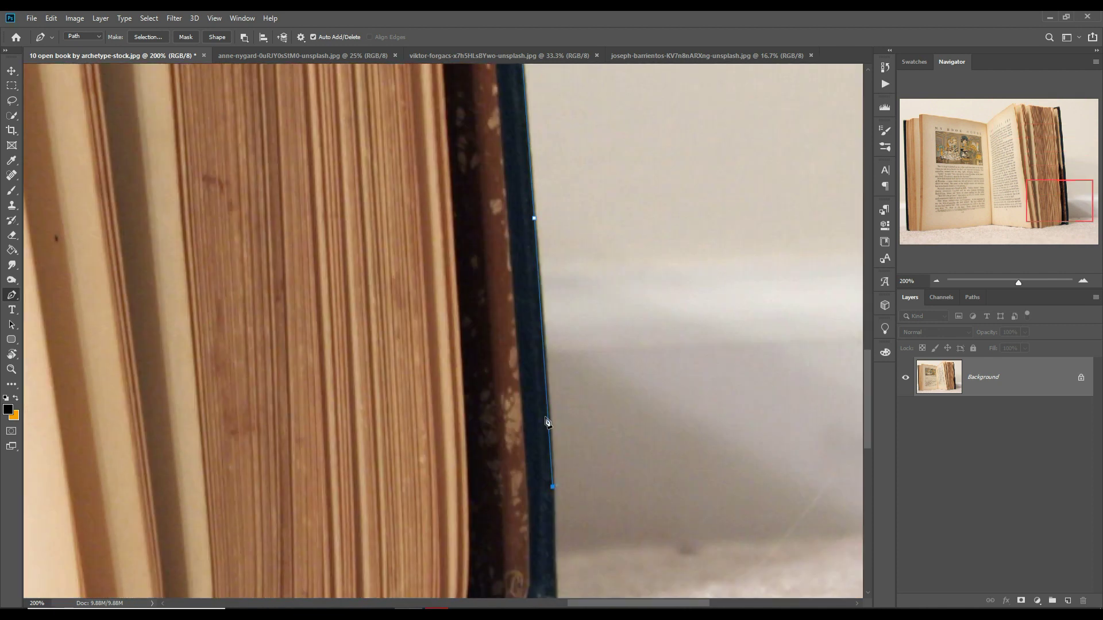
left_click_drag(551, 495, 549, 193)
left_click(553, 313)
Step: Turn the finished book path into a selection
key("ctrl+0")
left_click(148, 36)
left_click(612, 174)
left_click(12, 70)
Step: Create a new 3840 x 2160 px RGB document at 300 ppi with a white background
left_click(32, 19)
left_click(39, 30)
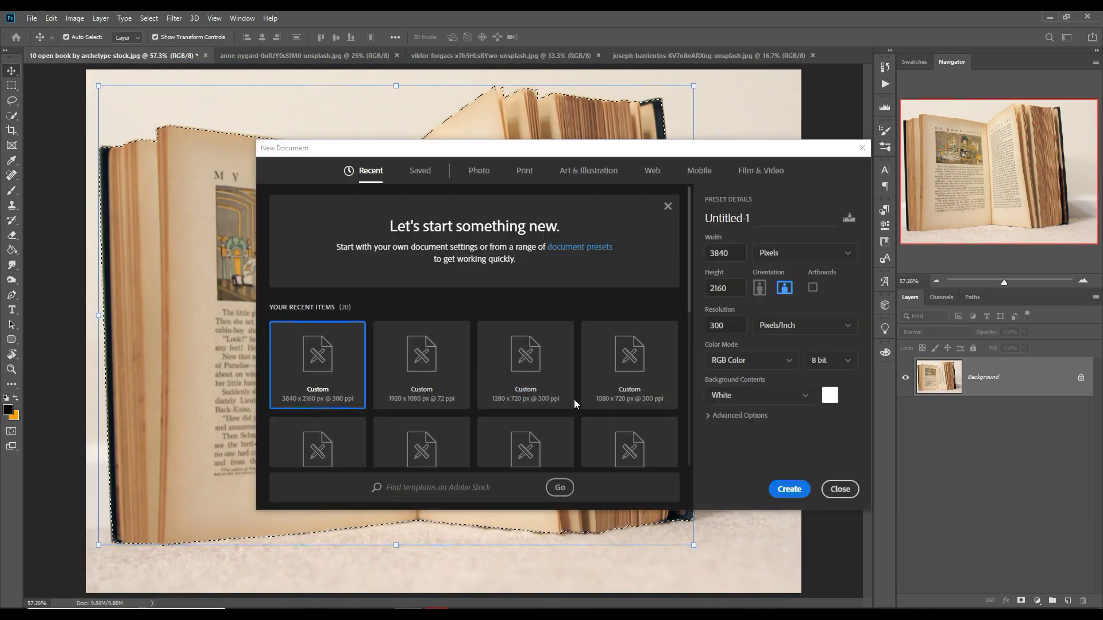
left_click(789, 487)
Step: Bring the sunset field photo into the new document and scale it to cover the whole canvas
left_click(607, 57)
left_click_drag(606, 60, 607, 81)
left_click_drag(632, 258, 293, 339)
left_click(1078, 81)
left_click_drag(73, 340, 563, 340)
left_click_drag(587, 338, 161, 351)
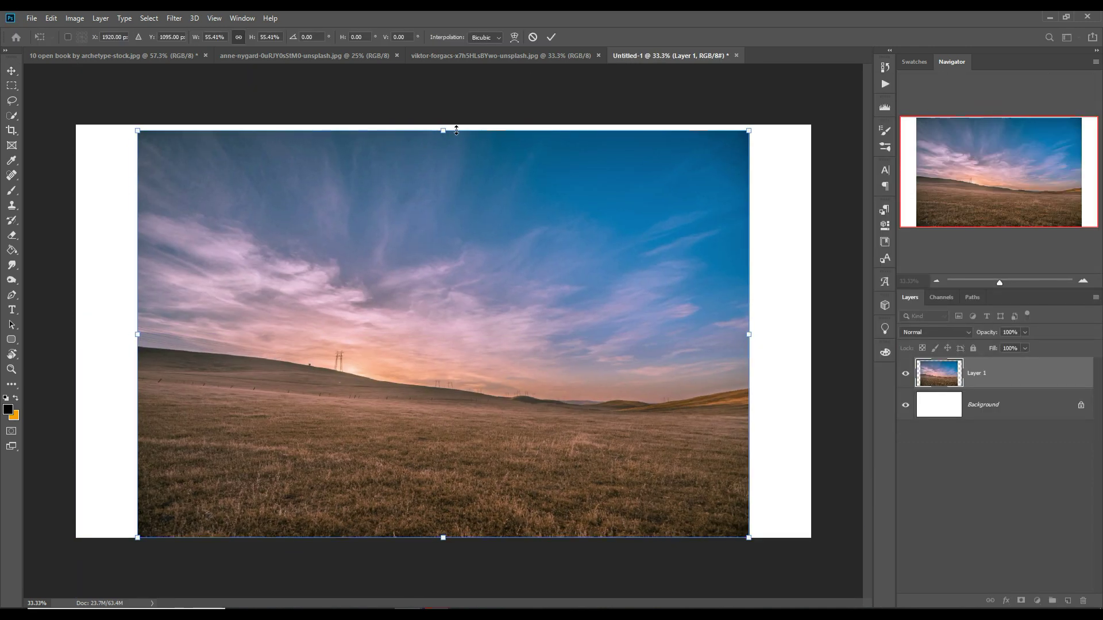
left_click_drag(444, 130, 444, 45)
key("Return")
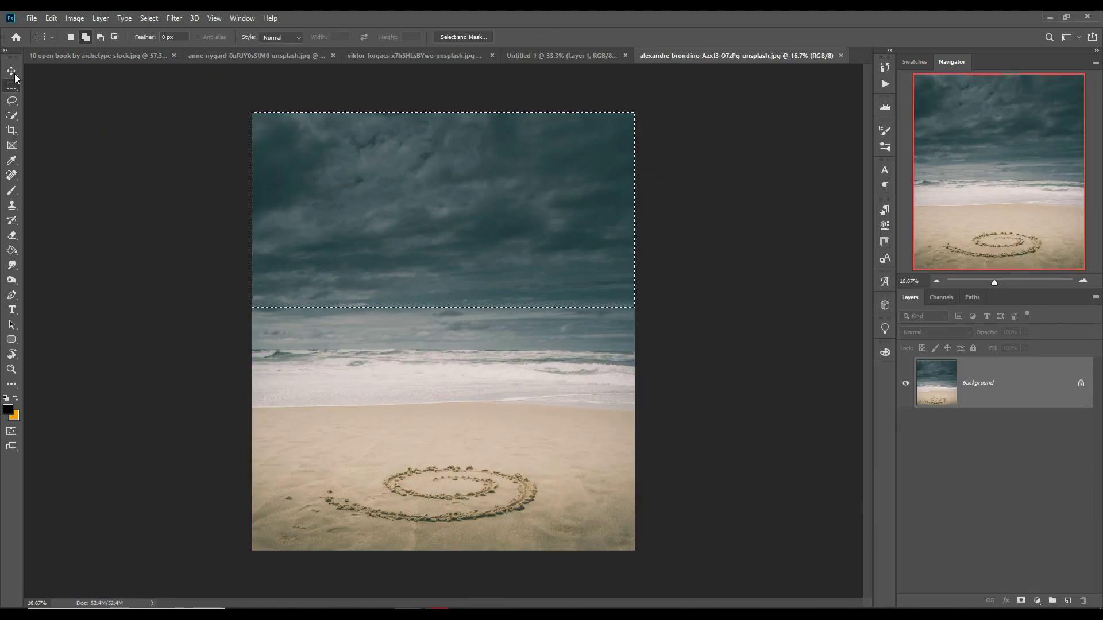
Step: Copy the selected field to its own layer, hiding the original, and position the dark cloudy sky behind it across the canvas
left_click_drag(775, 56, 775, 88)
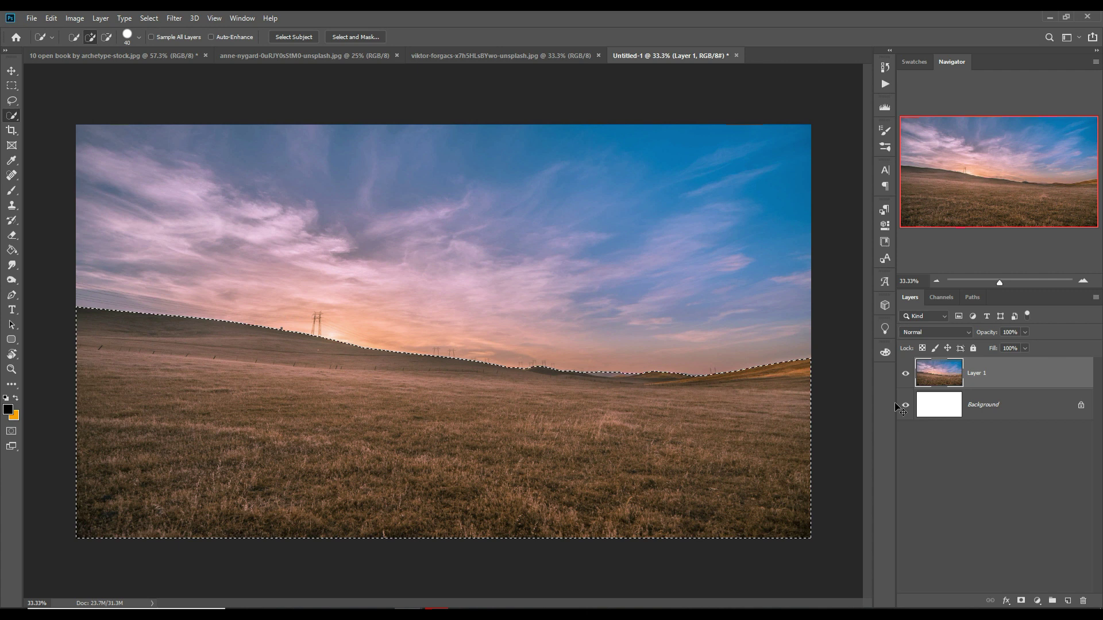
key("ctrl+j")
key("v")
left_click(905, 405)
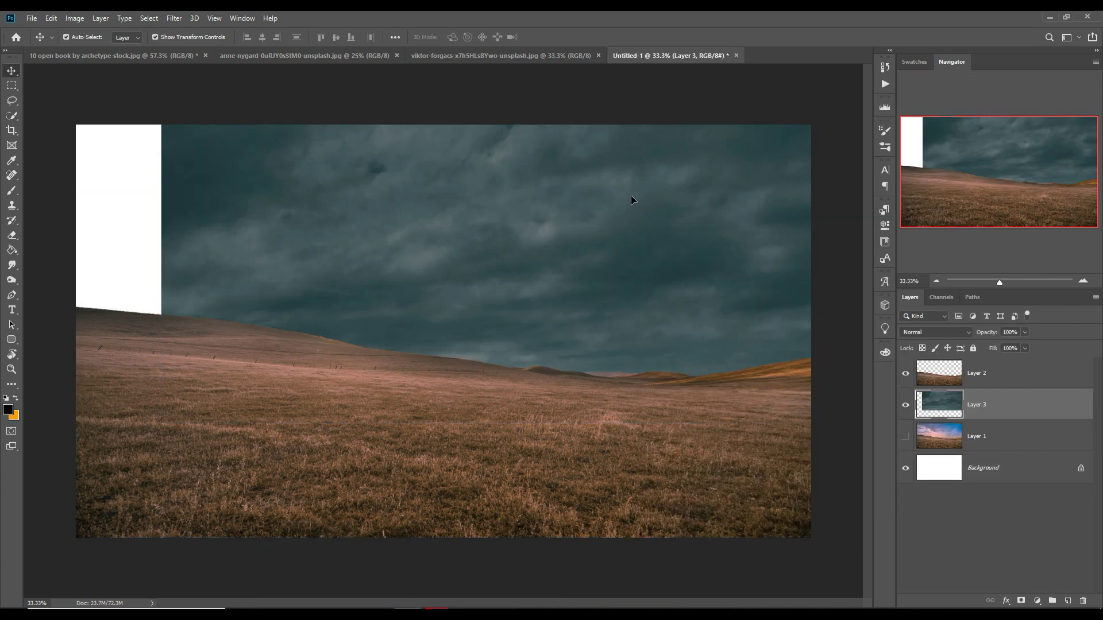
left_click_drag(631, 196, 395, 436)
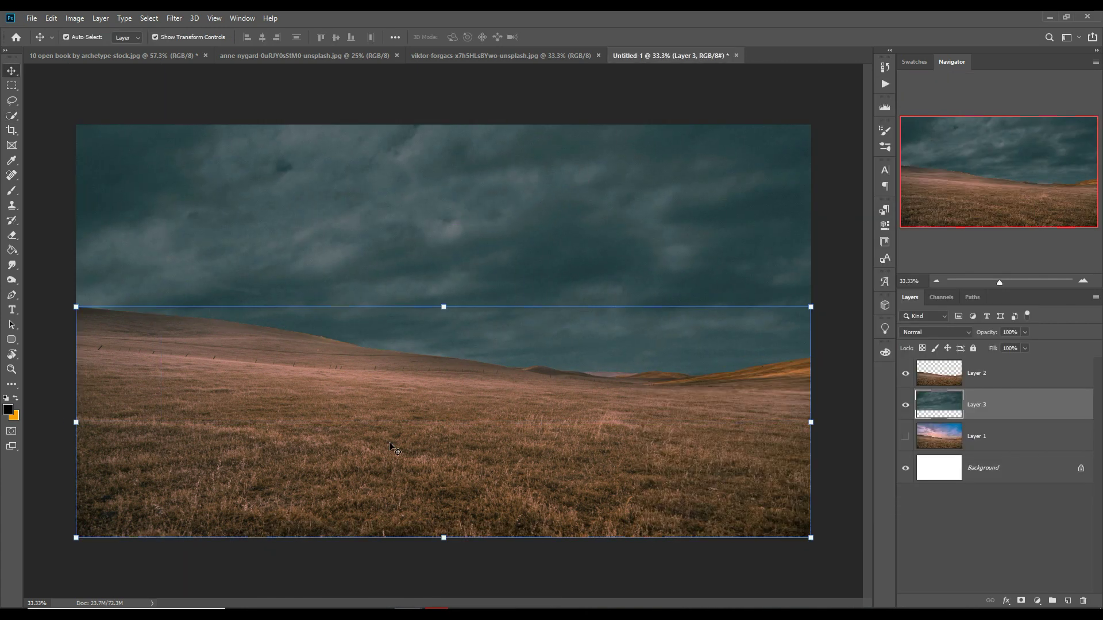
Step: Grade the grass field layer with the Camera Raw filter to cool, darken and desaturate its colours to match the stormy sky
left_click(976, 373)
left_click(174, 19)
left_click(201, 91)
left_click_drag(798, 257, 789, 258)
mouse_move(799, 203)
left_mouse_down()
mouse_move(751, 196)
mouse_move(800, 195)
left_mouse_up()
left_click(768, 148)
left_click(781, 148)
left_click_drag(730, 211, 755, 215)
left_click_drag(730, 282, 802, 282)
left_click_drag(730, 301, 760, 302)
left_click(850, 566)
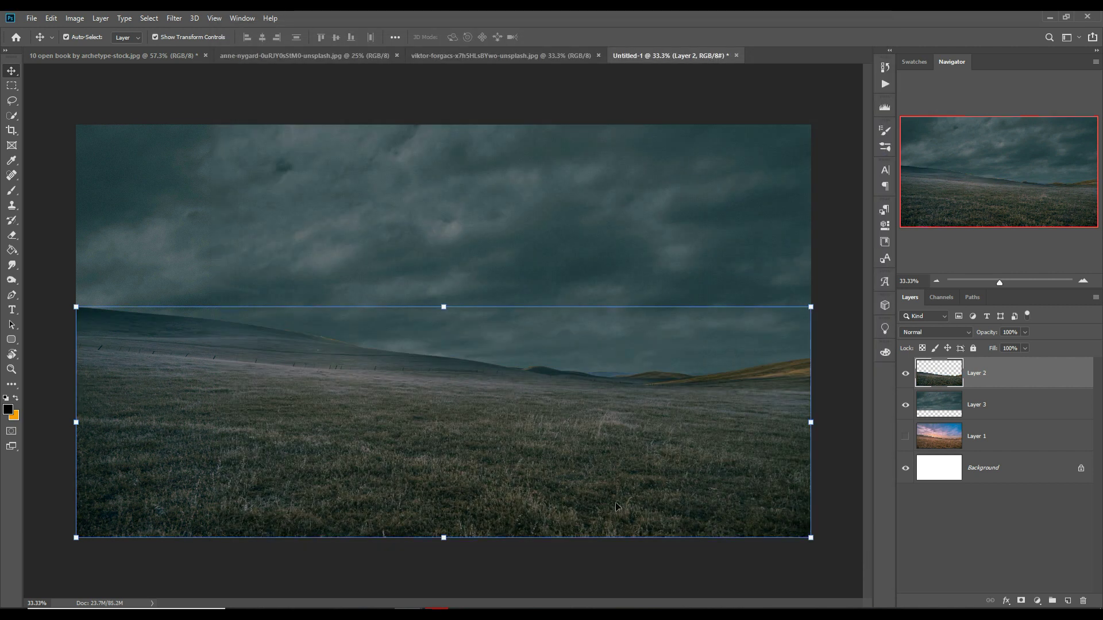
Step: Copy the selected book into the landscape document above the field and close the book photo
left_click(463, 56)
left_click(302, 56)
left_click(150, 56)
left_click_drag(150, 56, 630, 118)
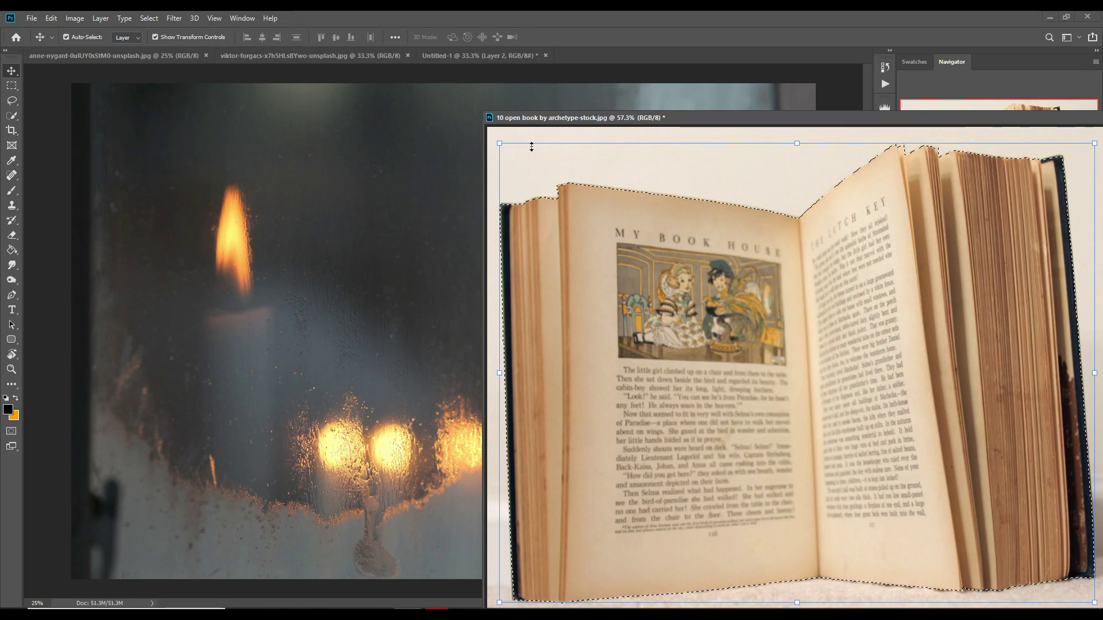
left_click(471, 59)
left_click(740, 280)
left_click_drag(691, 278, 374, 209)
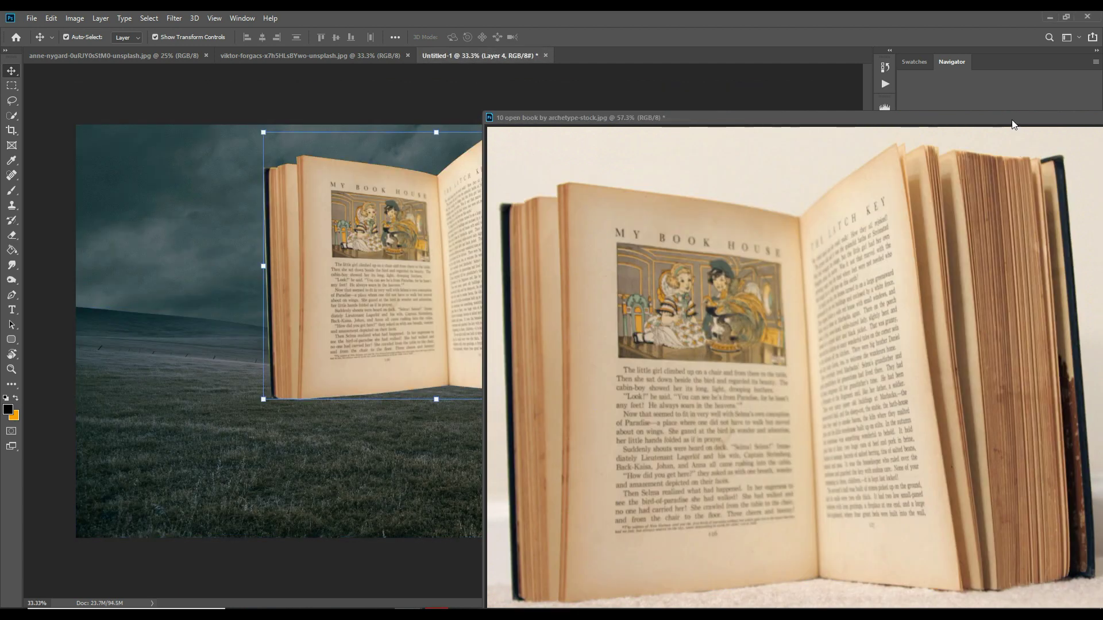
left_click_drag(1012, 122, 591, 246)
left_click(739, 243)
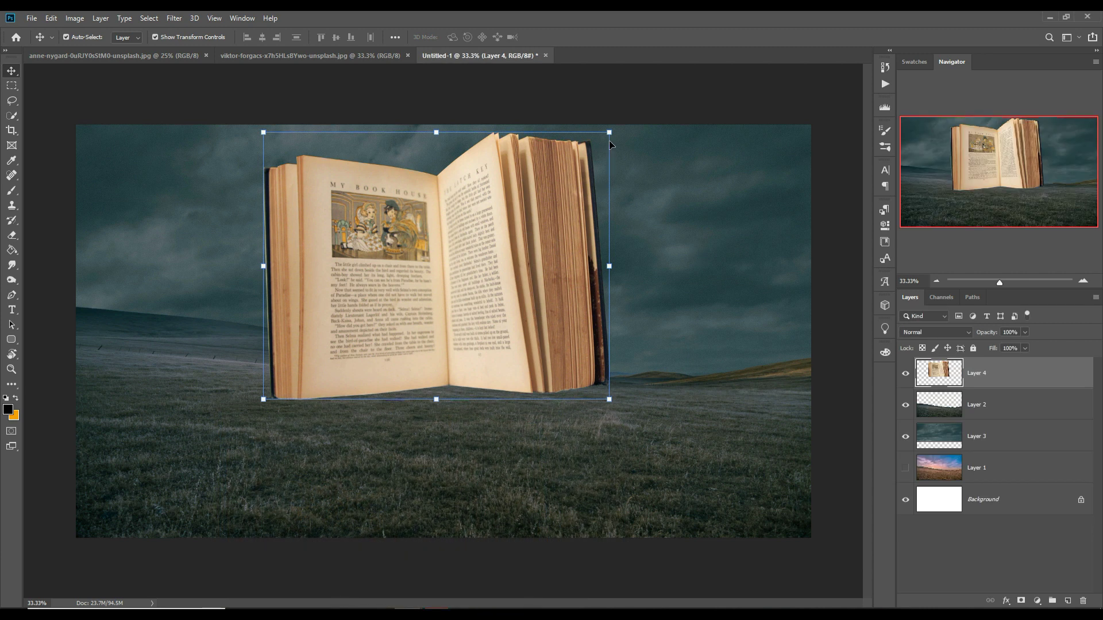
Step: Scale the book to about 116% and centre it horizontally with its bottom edge standing in the grass
left_click_drag(614, 136, 635, 119)
left_click_drag(591, 232, 586, 270)
left_click_drag(627, 155, 663, 128)
left_click_drag(587, 264, 546, 345)
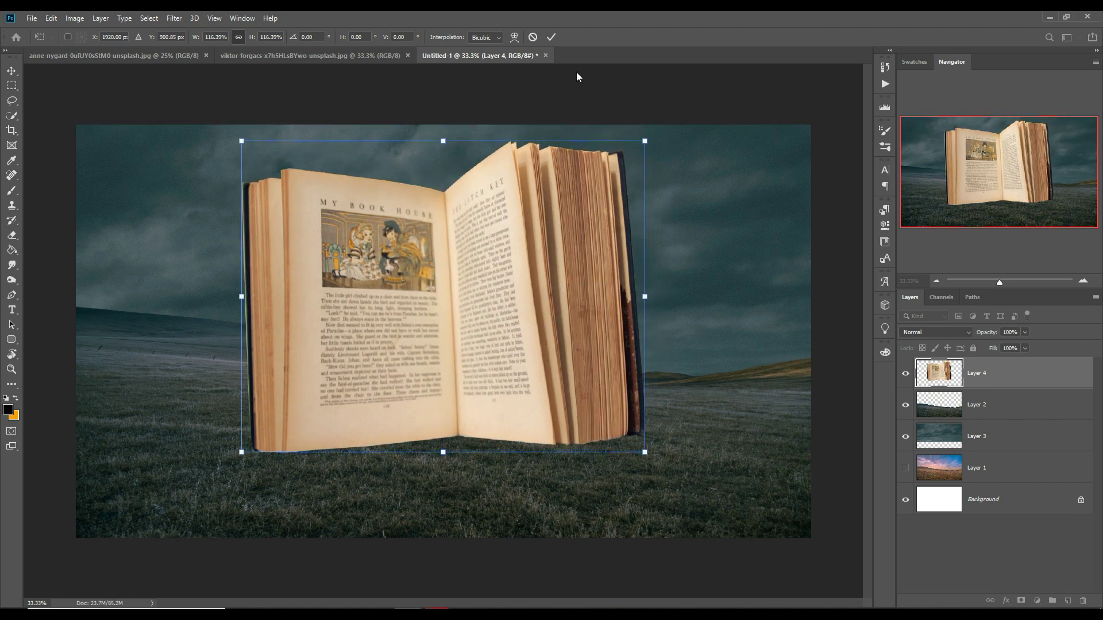
left_click(551, 36)
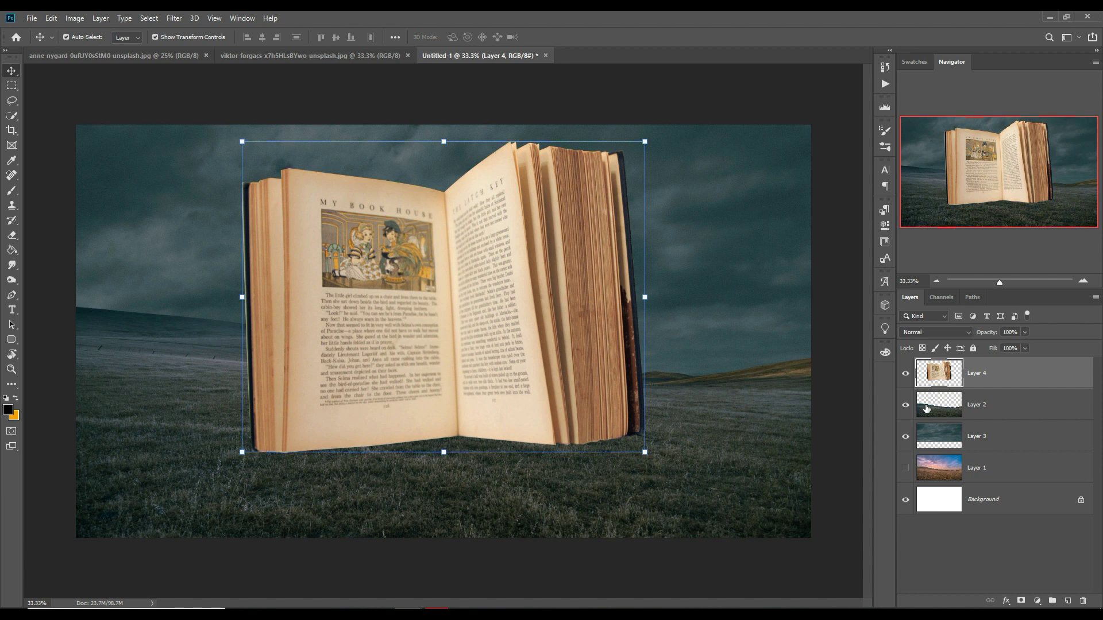
Step: Add a layer mask to the book and paint black along its bottom edge with a soft 175 px brush to blend it into the grass
left_click(1021, 601)
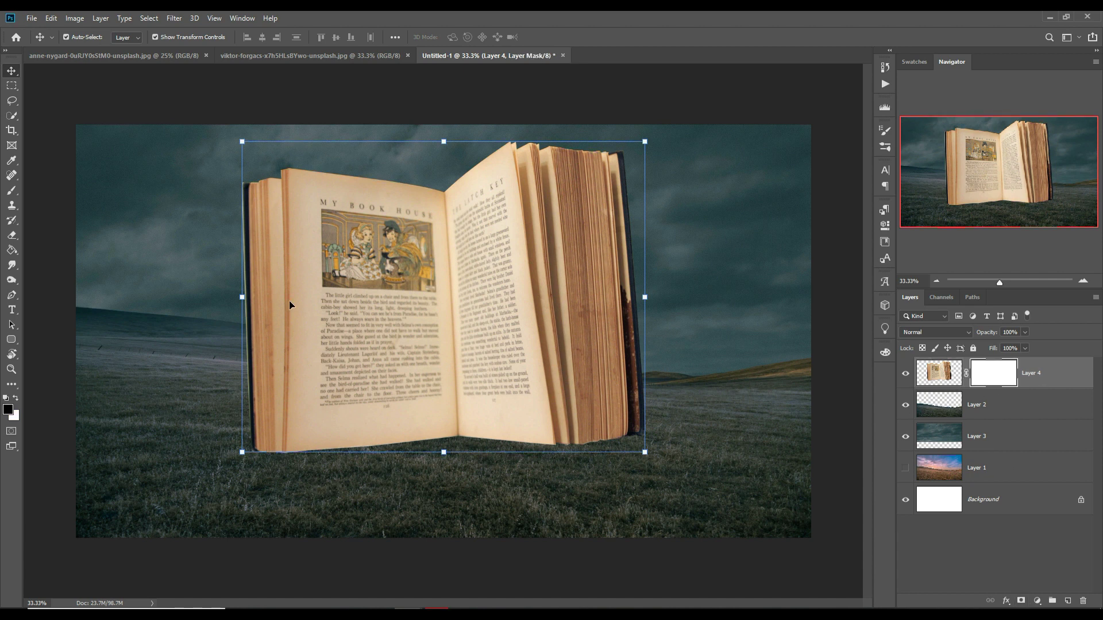
left_click(12, 195)
key("bracketleft")
key("bracketleft")
key("bracketleft")
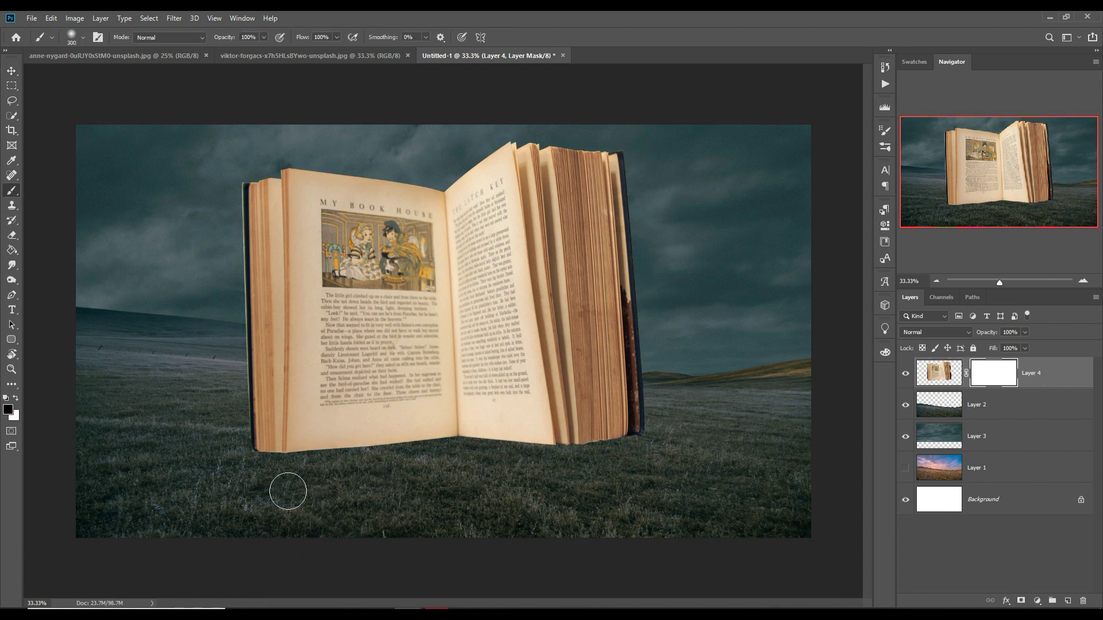
left_click(279, 487)
mouse_move(263, 488)
left_mouse_down()
mouse_move(322, 487)
mouse_move(265, 483)
mouse_move(299, 494)
mouse_move(410, 479)
left_mouse_up()
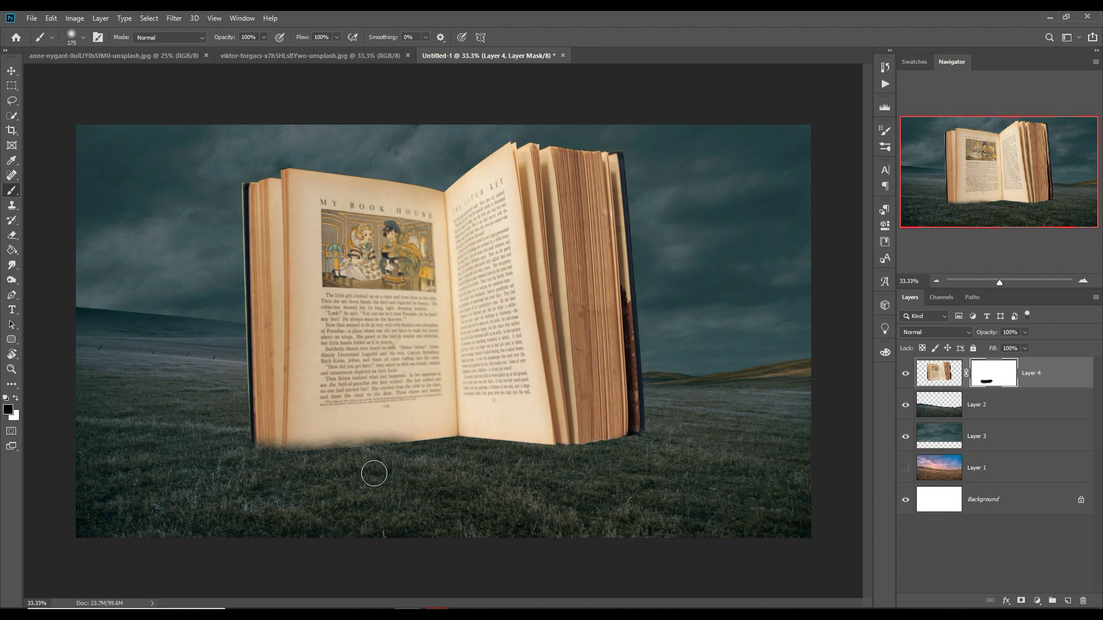
mouse_move(423, 470)
left_mouse_down()
mouse_move(455, 464)
mouse_move(421, 472)
mouse_move(474, 461)
mouse_move(557, 470)
mouse_move(652, 455)
left_mouse_up()
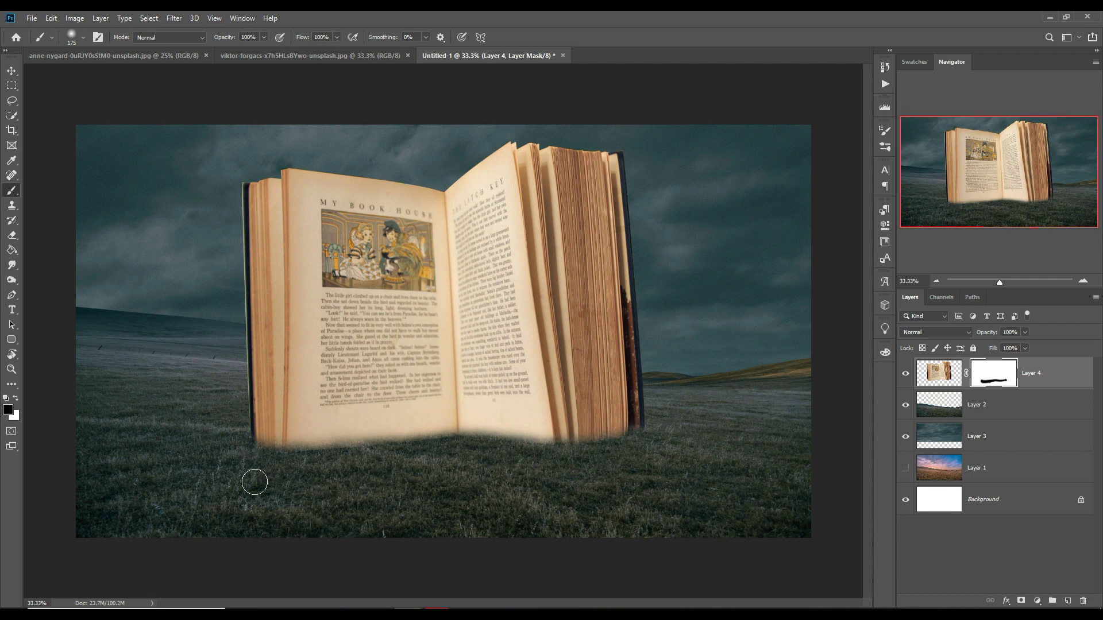
left_click(11, 70)
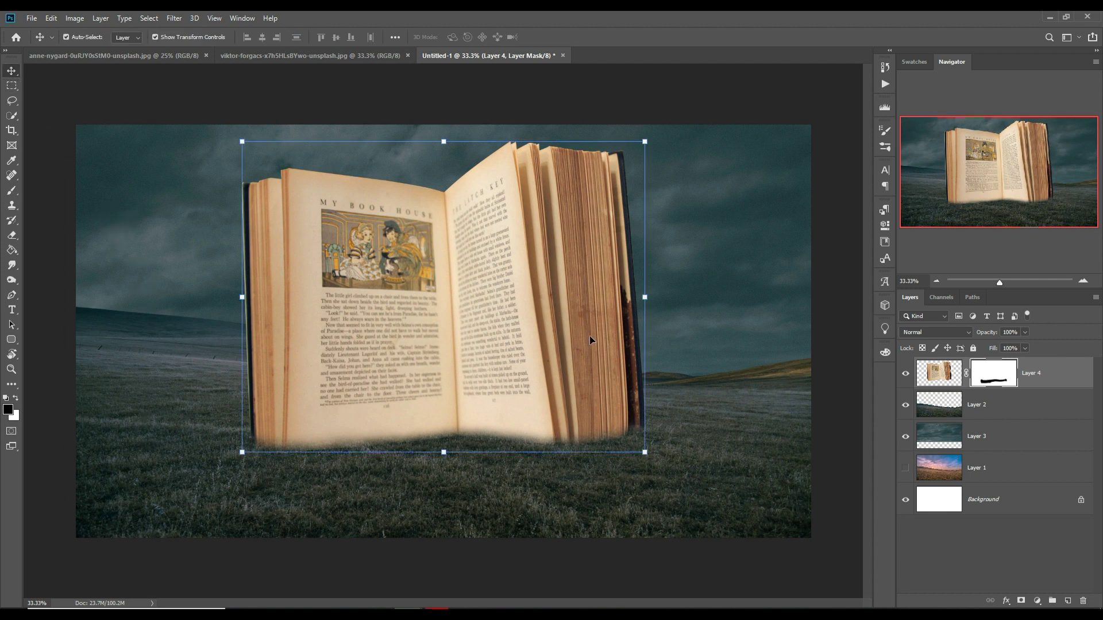
Step: In the photo of the reading man, start a Pen path along the sole of his nearer shoe from toe to heel
left_click(150, 54)
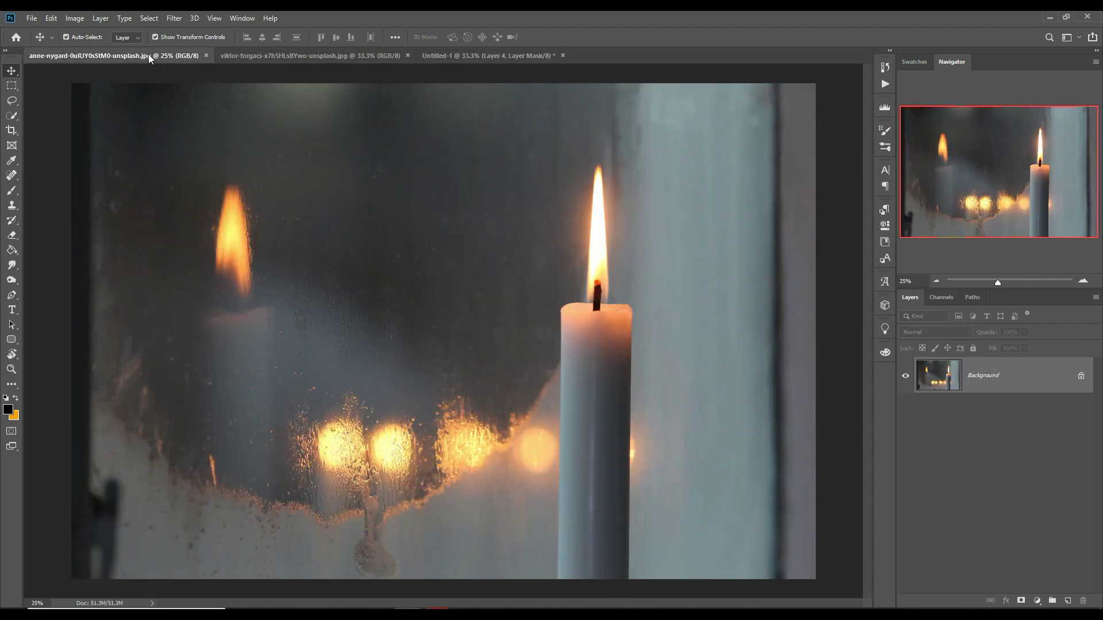
left_click(254, 56)
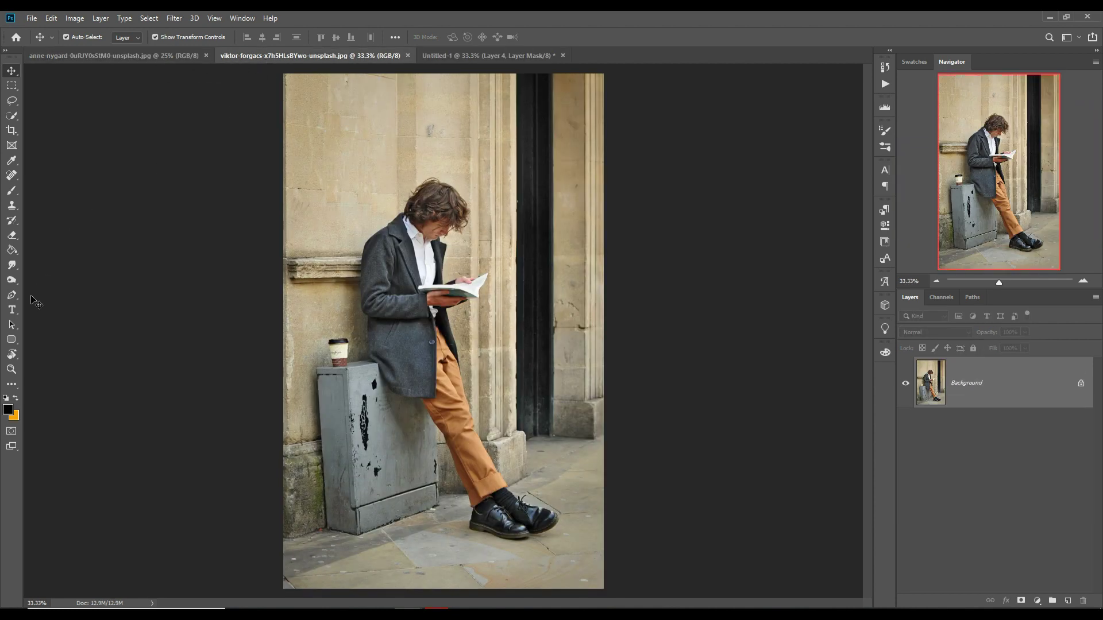
left_click(11, 295)
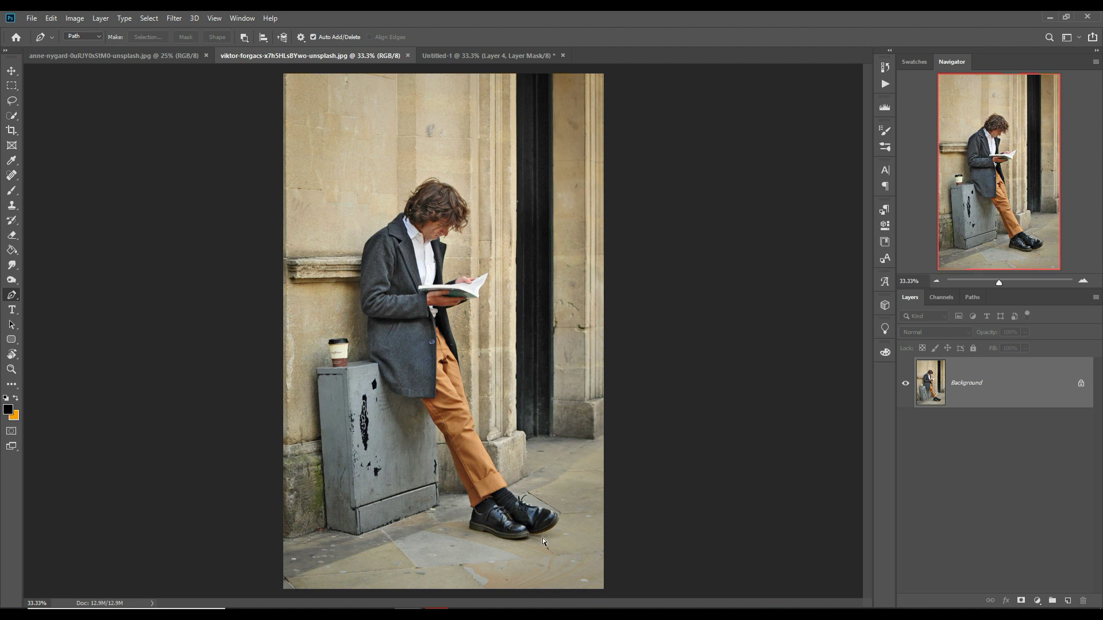
scroll(542, 536, "up", 4)
left_click_drag(635, 435, 553, 469)
left_click_drag(494, 468, 472, 464)
left_click_drag(434, 453, 386, 424)
left_click_drag(378, 423, 374, 423)
left_click_drag(364, 427, 358, 427)
left_click_drag(348, 428, 336, 428)
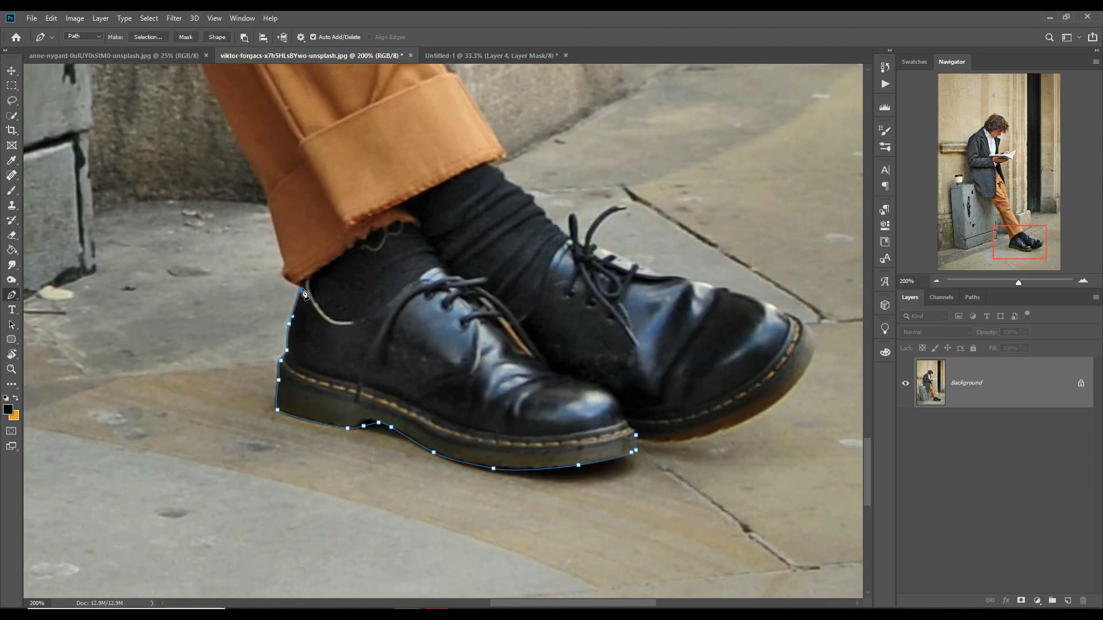
Step: Continue the path from the heel up the back edge of the man's orange trousers to the coat hem
left_click_drag(271, 205, 267, 189)
left_click_drag(229, 131, 374, 438)
left_click_drag(339, 327, 332, 313)
left_click_drag(305, 244, 298, 226)
left_click_drag(277, 187, 387, 425)
left_click_drag(344, 373, 335, 363)
left_click_drag(315, 325, 303, 303)
left_click_drag(280, 262, 265, 237)
left_click(246, 212)
Step: Trace the path around the coat's hem, up its back and over the shoulder to the collar
left_click_drag(300, 250, 594, 453)
left_click_drag(473, 409, 445, 401)
left_click_drag(387, 386, 374, 325)
left_click_drag(373, 264, 373, 245)
left_click(377, 202)
left_click_drag(347, 96, 384, 377)
left_click_drag(384, 105, 381, 434)
left_click_drag(388, 385, 395, 378)
left_click(432, 343)
left_click_drag(608, 209, 331, 459)
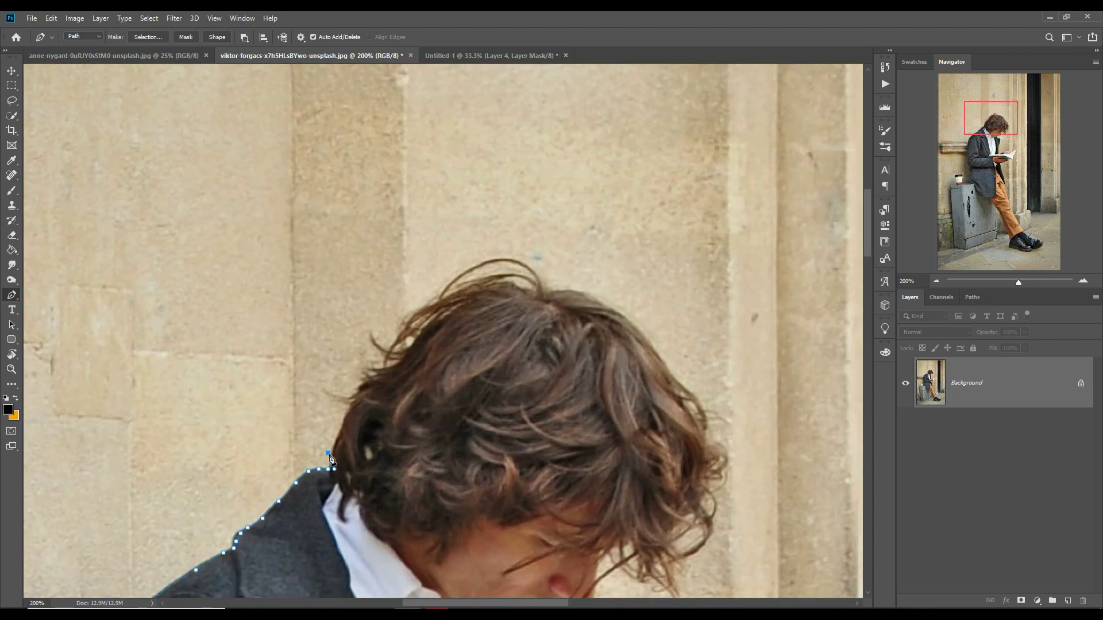
Step: Trace the path over the back and top of the man's hair
left_click(369, 334)
left_click_drag(406, 312, 414, 303)
left_click_drag(528, 260, 540, 267)
left_click_drag(588, 291, 606, 300)
left_click_drag(647, 333, 660, 347)
left_click_drag(686, 383, 694, 390)
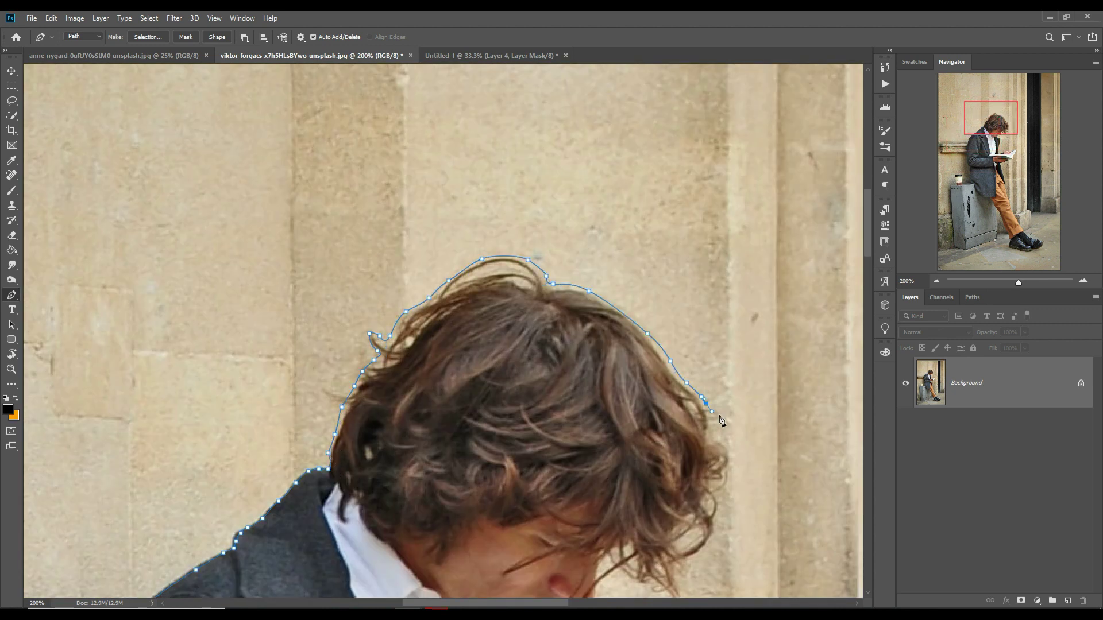
Step: Extend the path around the front of the hair and under the hanging fringe toward the face
left_click_drag(729, 464, 728, 471)
left_click_drag(728, 523, 748, 402)
left_click(730, 435)
left_click(712, 463)
left_click(692, 477)
left_click(662, 468)
left_click(646, 458)
left_click(637, 454)
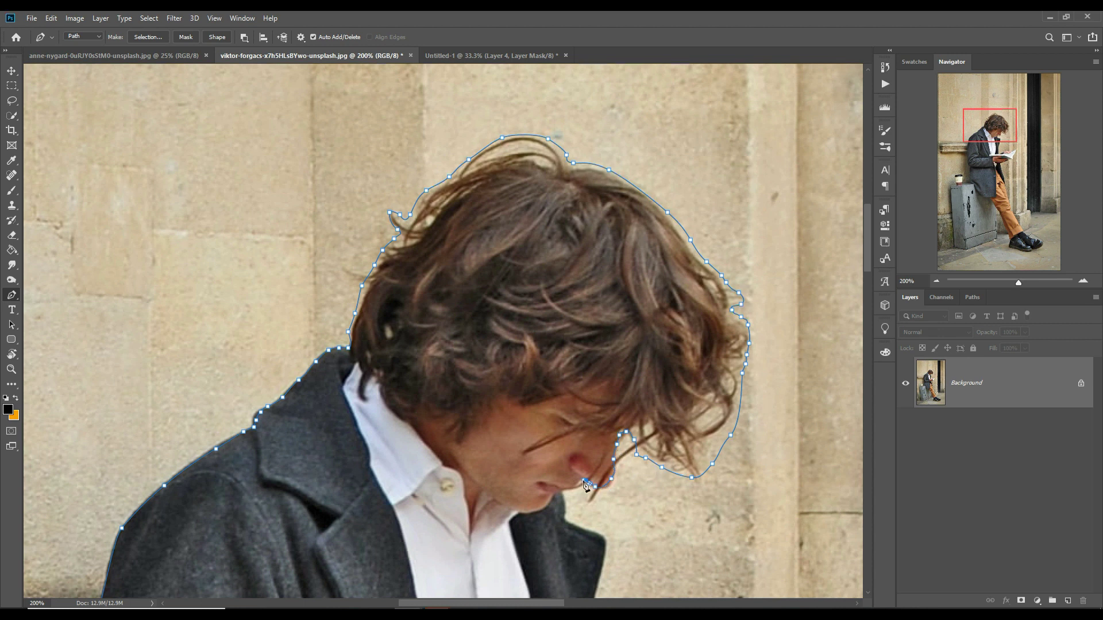
Step: Trace the path around the coat lapel, down to the far hand and along the held book's upper edge
left_click_drag(605, 548, 604, 551)
left_click_drag(604, 552, 633, 202)
left_click_drag(618, 278, 615, 291)
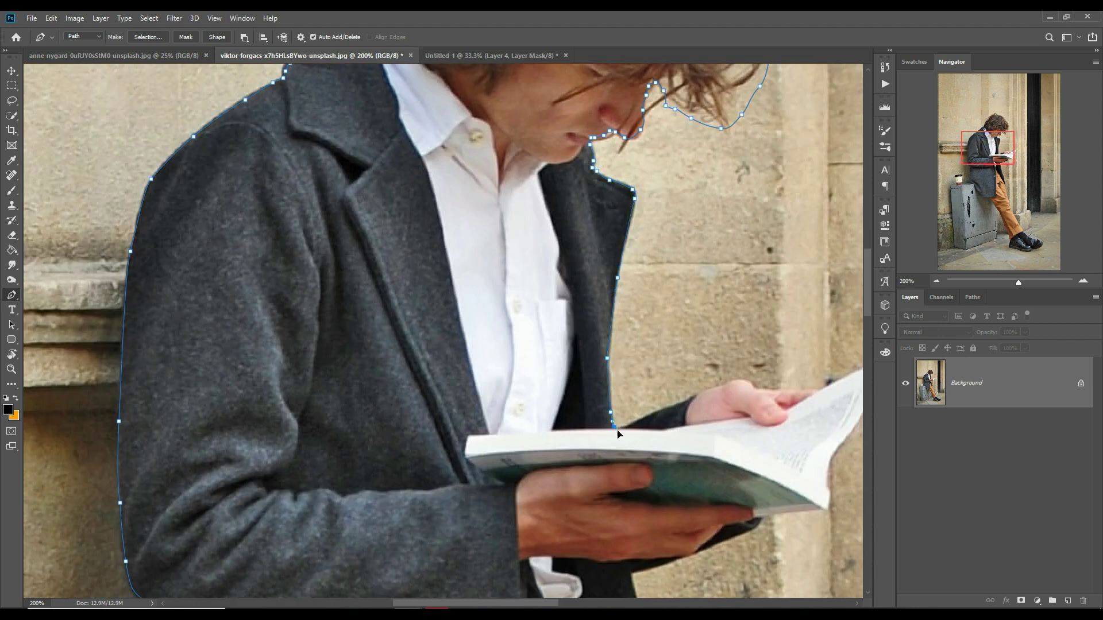
left_click_drag(803, 392, 811, 392)
left_click(824, 387)
left_click_drag(824, 387, 465, 350)
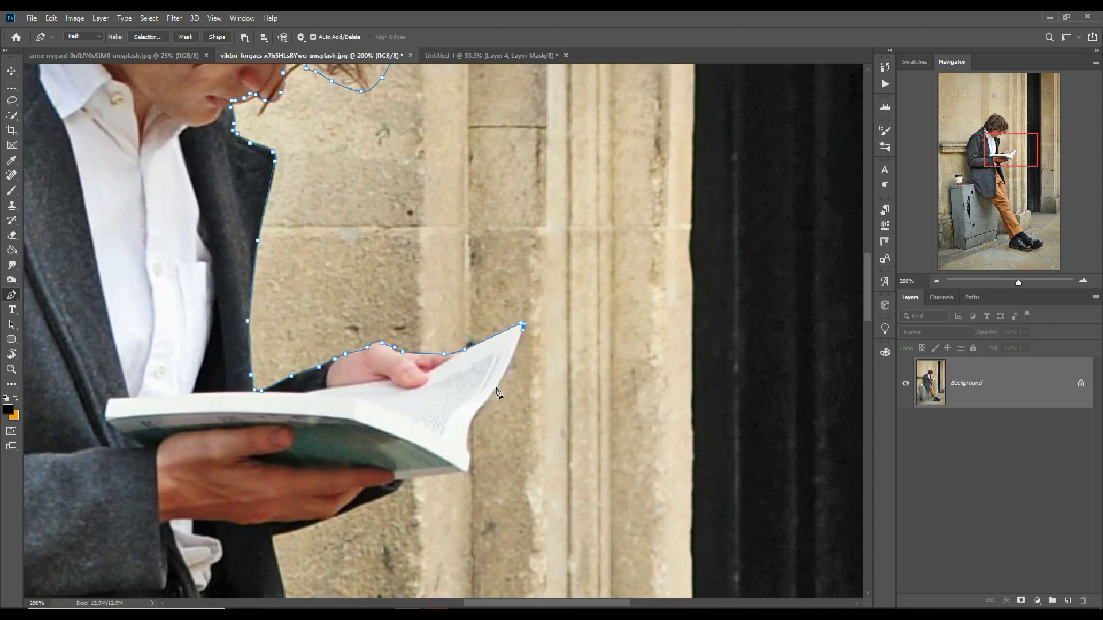
Step: Continue the path beneath the held book and forearm and down the coat's front edge to the trousers
left_click(338, 516)
left_click(271, 537)
left_click_drag(272, 537, 433, 254)
left_click(442, 299)
left_click_drag(451, 331, 456, 353)
left_click_drag(510, 565, 509, 574)
left_click_drag(510, 580, 477, 406)
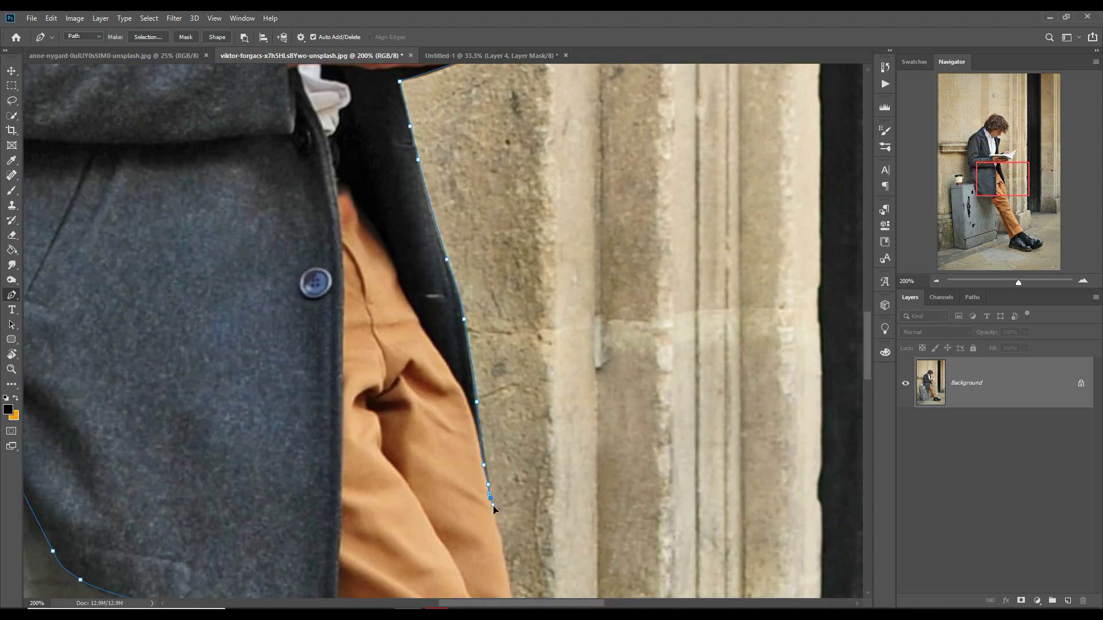
Step: Extend the path down the front edge of the man's trouser leg, around the cuff corner to the sock
left_click(503, 554)
left_click_drag(510, 591, 428, 319)
left_click_drag(428, 320, 431, 330)
left_click_drag(444, 362, 450, 378)
left_click_drag(493, 487, 395, 287)
left_click(485, 464)
left_click(503, 490)
left_click(515, 505)
left_click(553, 562)
left_click(562, 574)
left_click_drag(553, 585, 548, 587)
left_click(543, 586)
Step: Trace the path down the sock, around the laces and front shoe, and close it at the sole
left_click_drag(557, 595, 502, 352)
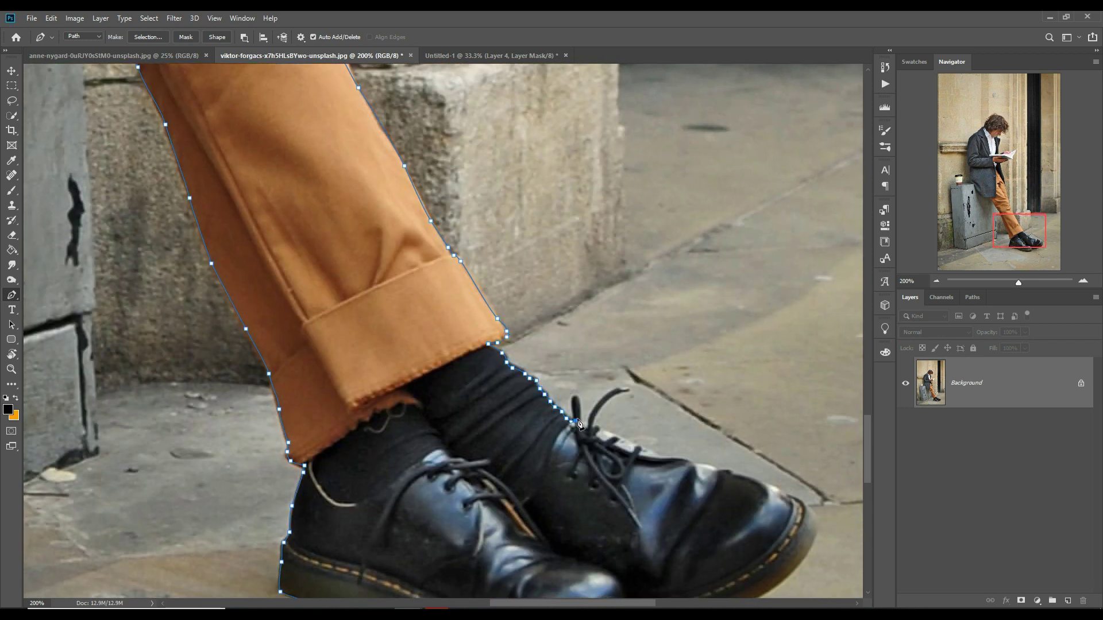
left_click_drag(685, 457, 787, 496)
left_click_drag(799, 566, 833, 398)
left_click(672, 449)
left_click(757, 412)
left_click_drag(756, 411, 769, 441)
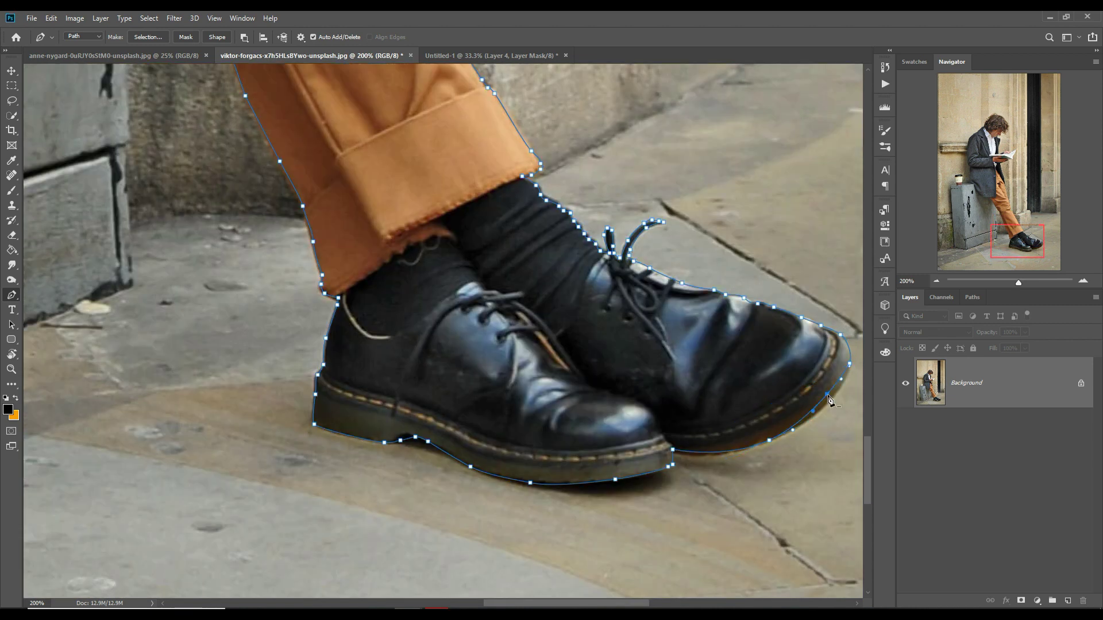
Step: Convert the closed path into a selection that isolates the man
key("ctrl+0")
right_click(409, 292)
left_click(439, 341)
left_click(610, 172)
left_click(149, 18)
left_click(158, 64)
Step: Move the selected man into the Untitled-1 composite and close the source photo
key("v")
left_click_drag(287, 56, 745, 127)
left_click(287, 56)
left_click_drag(804, 362, 514, 352)
left_click(962, 128)
Step: Scale the man down in front of the book and flip him horizontally
left_click_drag(663, 236, 598, 351)
left_click_drag(499, 433, 479, 326)
left_click(51, 19)
mouse_move(79, 283)
left_click(218, 408)
Step: Resize the man to 48.66% and position him leaning against the book's right page, feet on the grass
left_click_drag(560, 336, 500, 301)
left_click_drag(523, 214, 485, 283)
left_click_drag(441, 401, 487, 393)
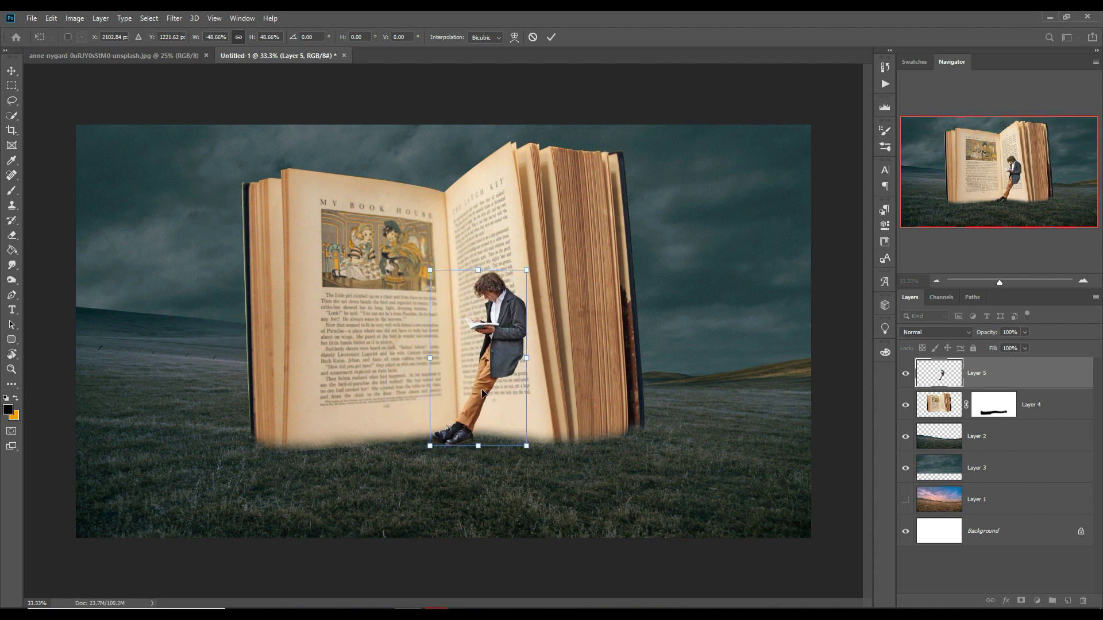
left_click(550, 38)
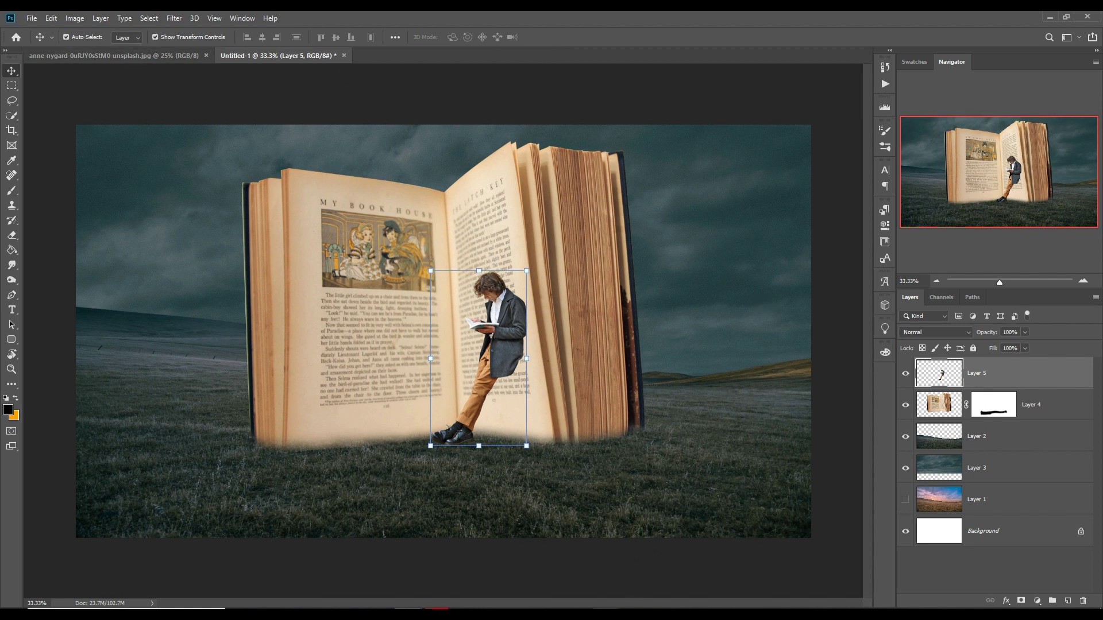
Step: Open the street lamp PNG and select the lamp post with a rectangular marquee, leaving out the black text strip
left_click(606, 612)
left_click(1048, 566)
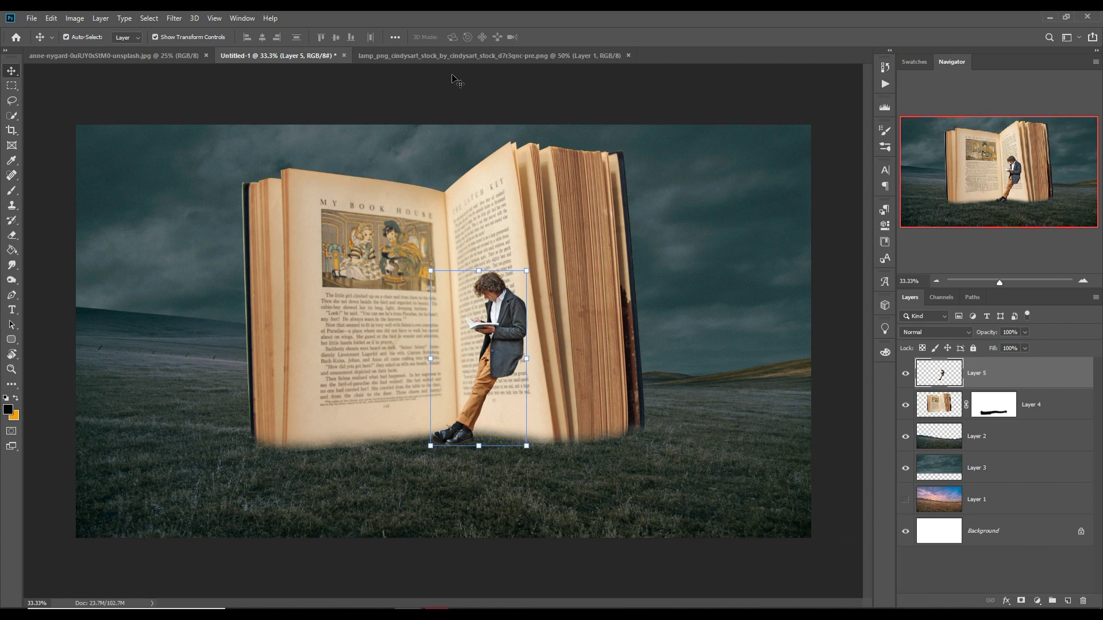
left_click(454, 56)
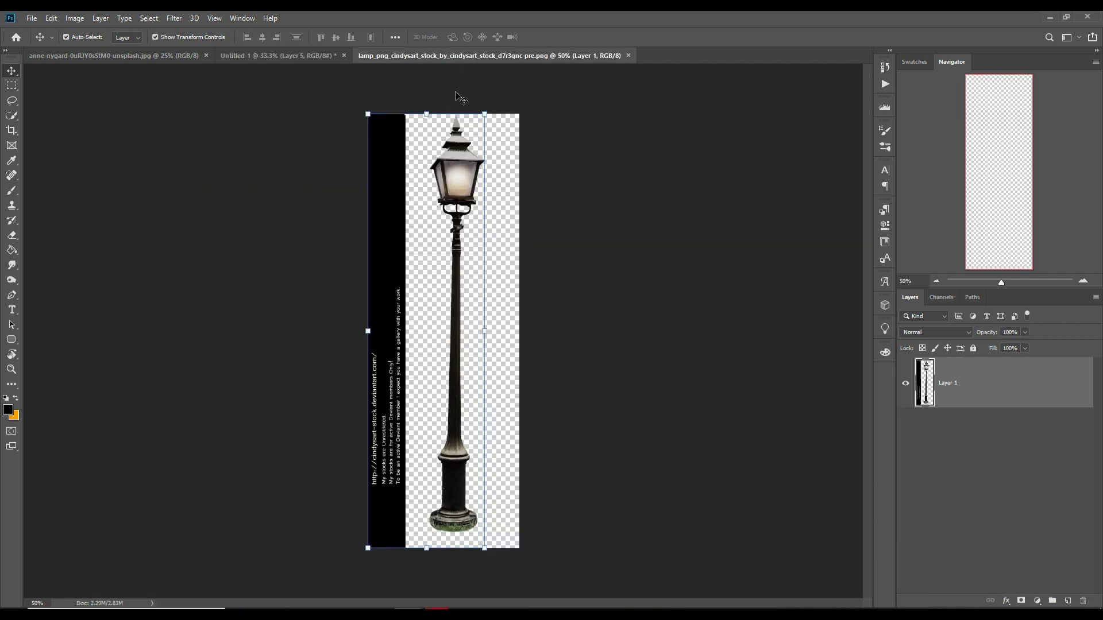
left_click(11, 85)
left_click_drag(424, 113, 498, 541)
Step: Move the selected lamp post into the composite in front of the book's left page and close the lamp file
left_click(11, 71)
left_click_drag(418, 58, 775, 153)
left_click_drag(796, 273, 341, 248)
left_click(806, 154)
Step: Scale the lamp post to 106.54% and stand it on the grass before the left page
key("ctrl+t")
left_click_drag(366, 198, 393, 190)
left_click_drag(352, 390, 355, 389)
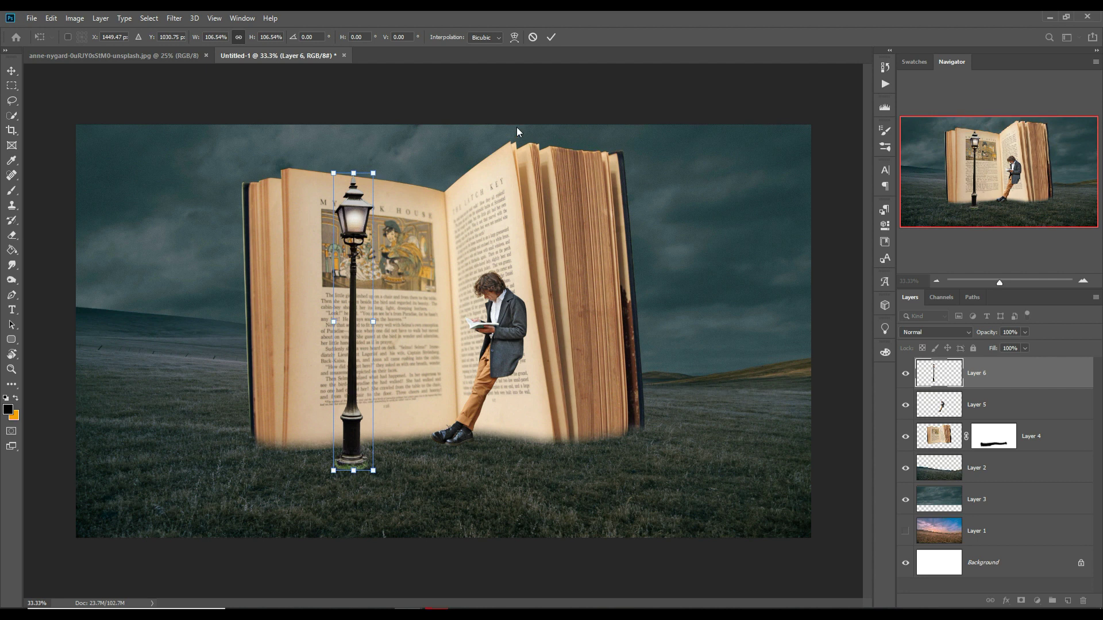
left_click(551, 38)
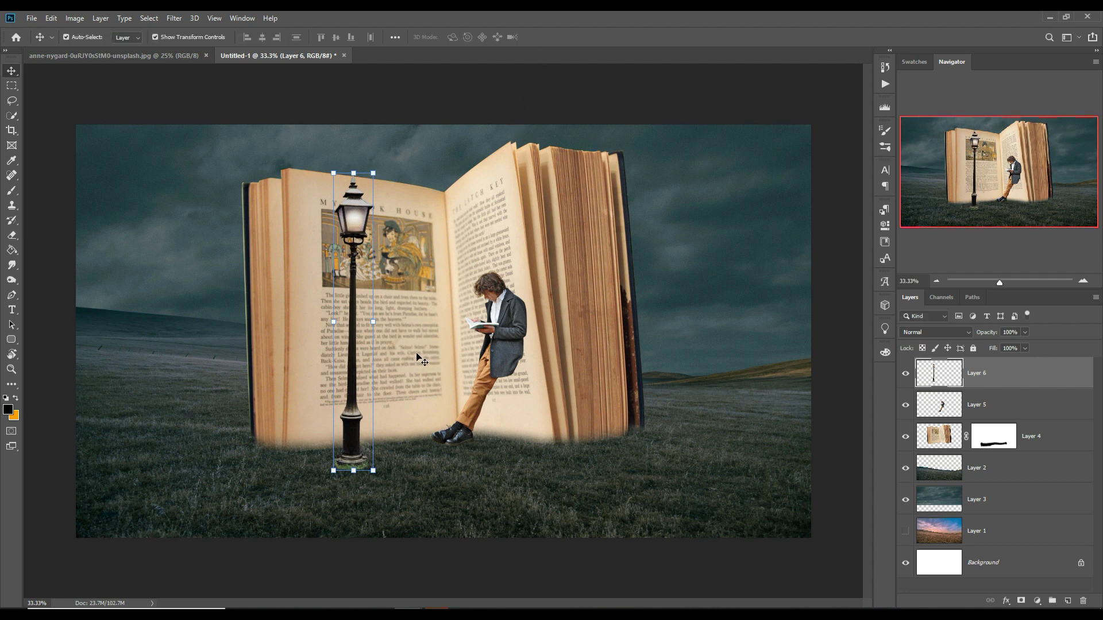
Step: Shift the lamp post toward the man and scale it to 98.46%
left_click_drag(348, 464, 389, 474)
key("Up")
key("ctrl+t")
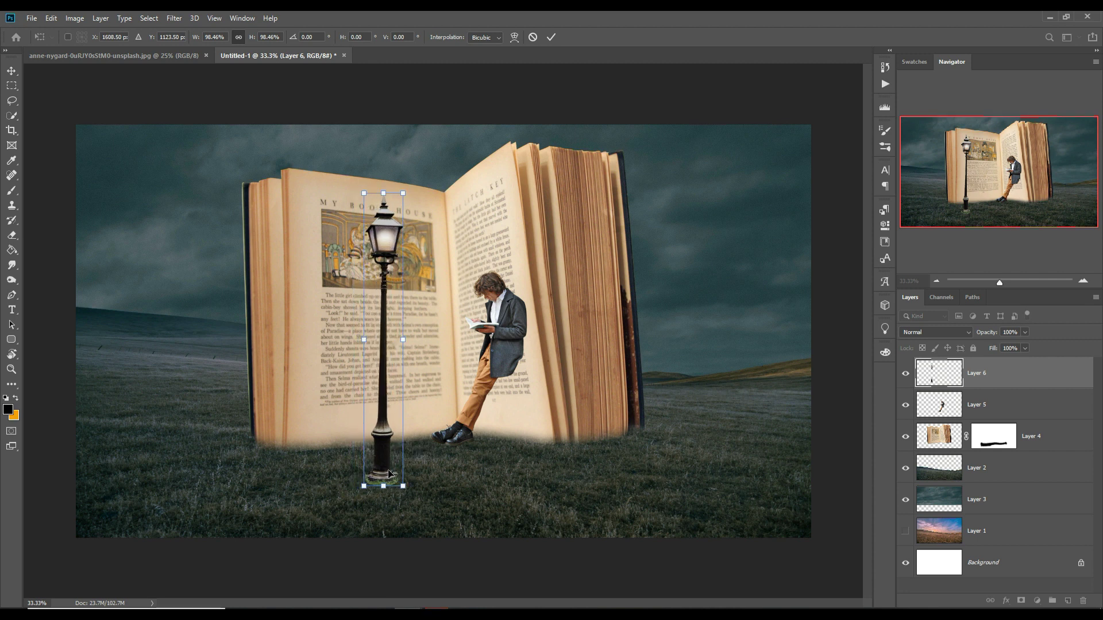
left_click(551, 37)
left_click(400, 400)
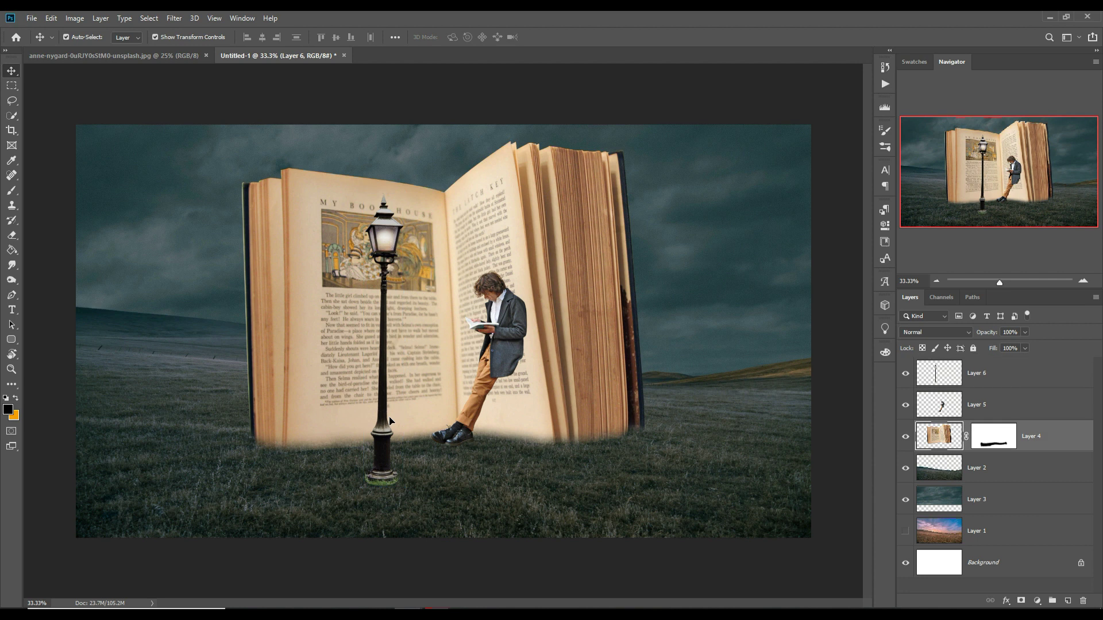
Step: Add a layer mask to the lamp post and paint out the green grass around its base
left_click(988, 374)
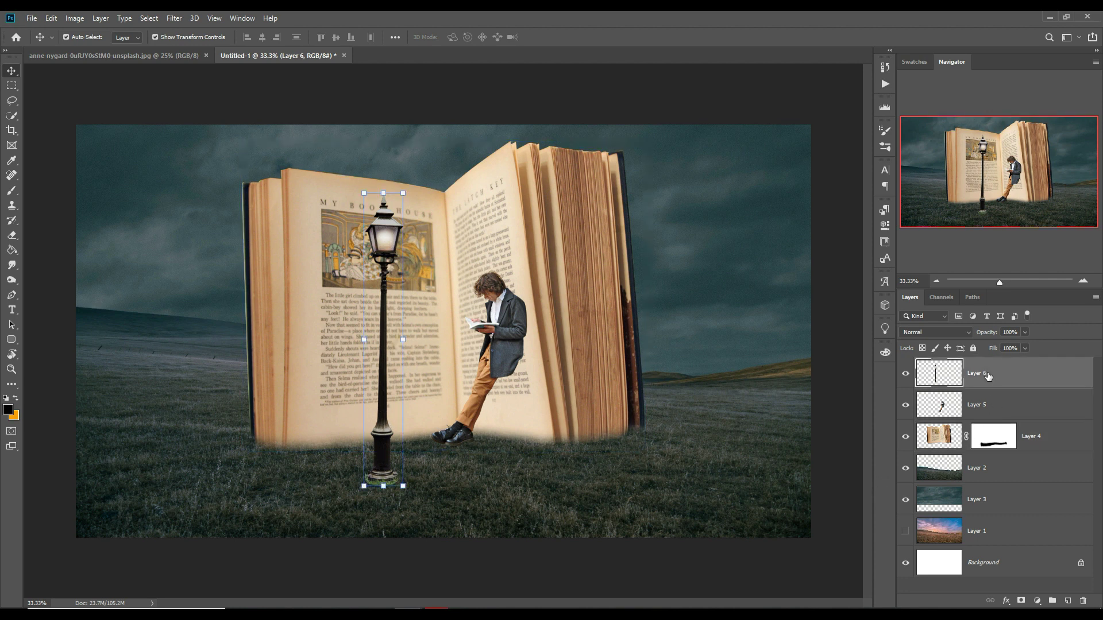
left_click(1021, 601)
left_click(12, 191)
left_click(377, 511)
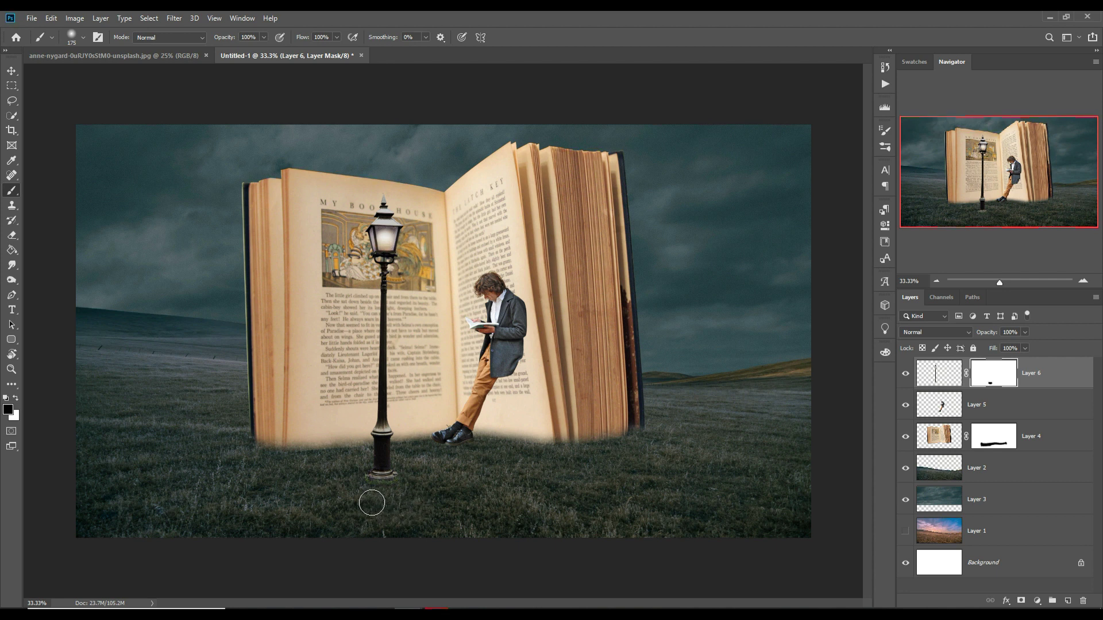
left_click(11, 71)
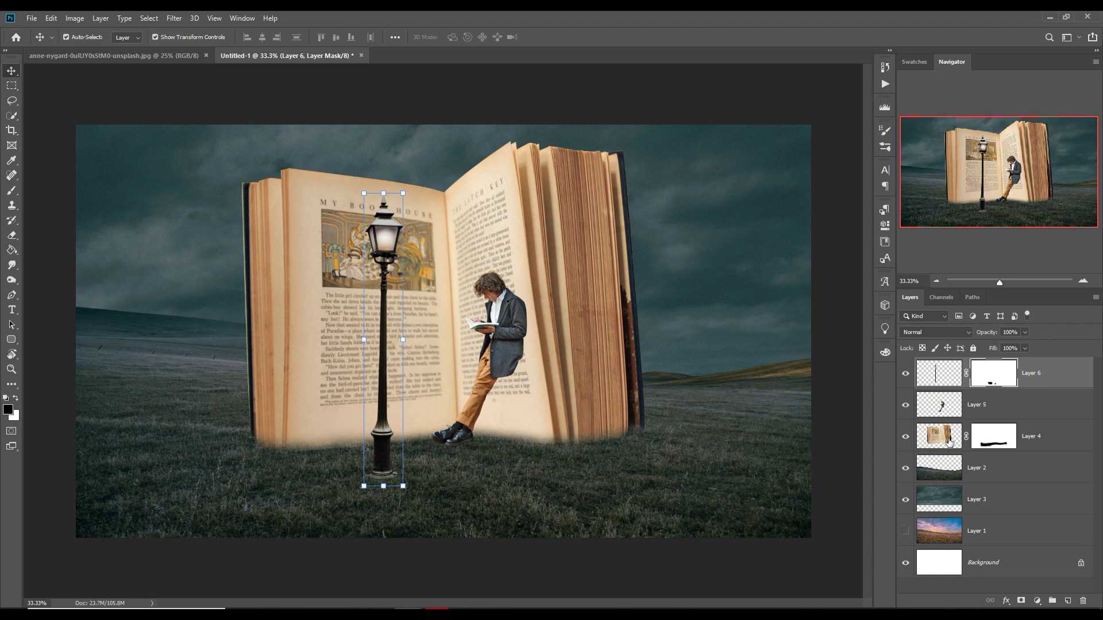
Step: Create a new layer above Layer 2 and paint a soft black shadow under the book's left page with a 300 px brush
left_click(1044, 467)
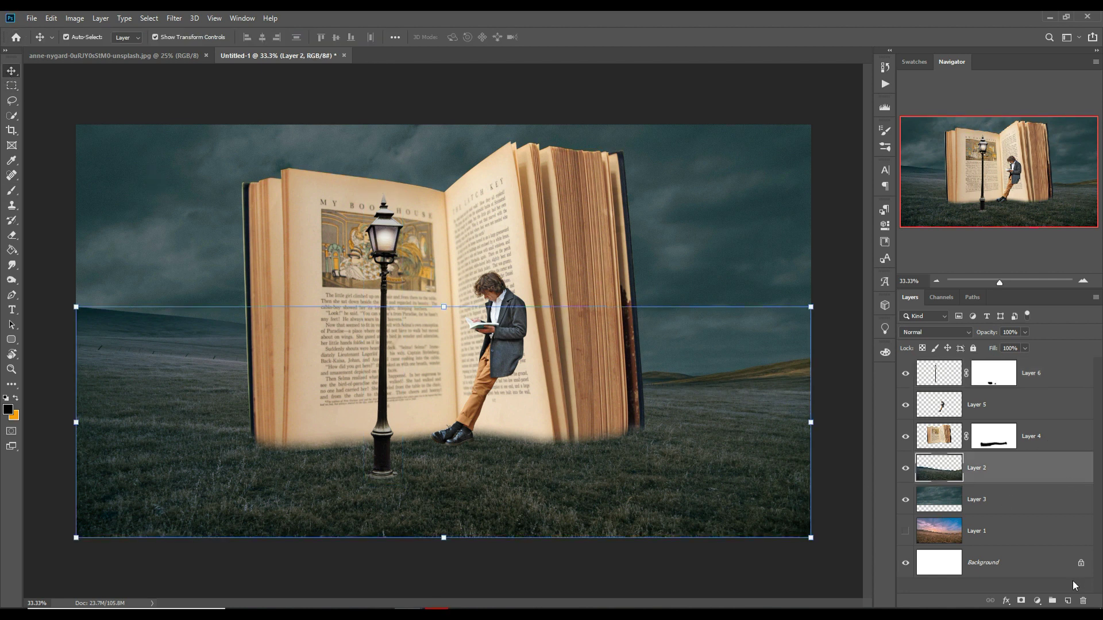
left_click(1068, 601)
left_click(12, 191)
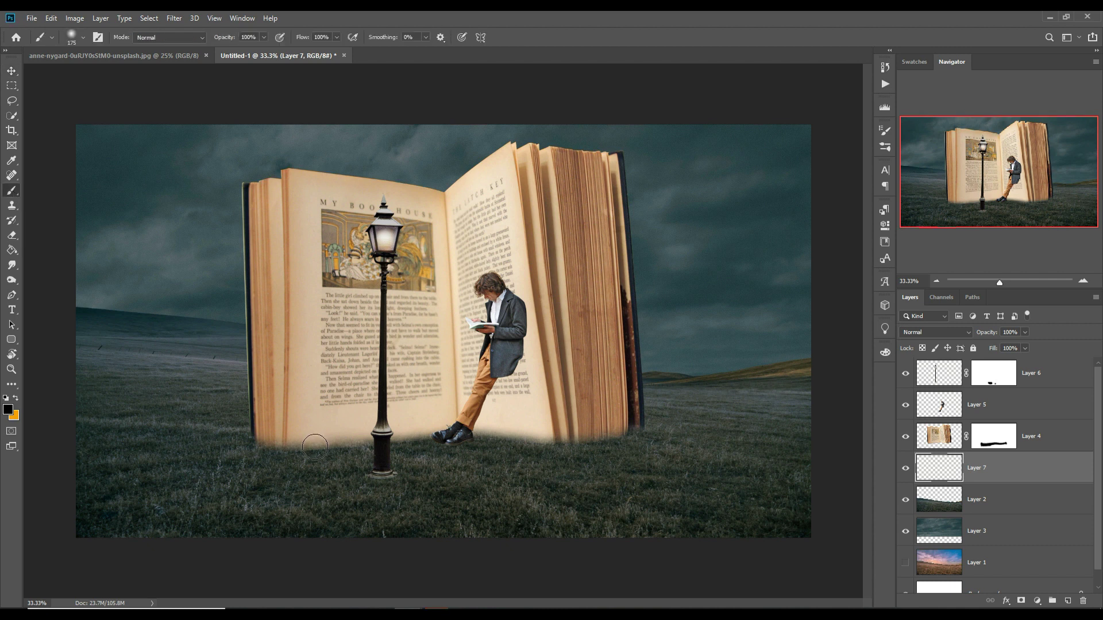
key("bracketright")
key("bracketright")
key("bracketright")
left_click(322, 453)
left_click(340, 467)
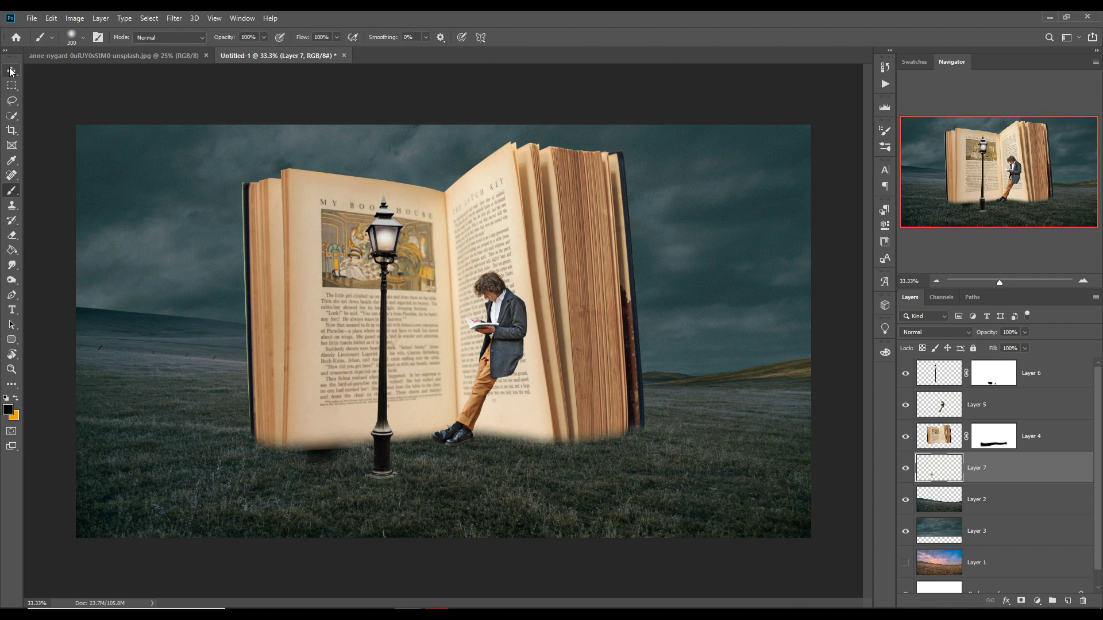
Step: Stretch the shadow to about 680% width, flatten it to 59.18% height, and place it under the book's right end
key("v")
left_click_drag(371, 452, 660, 444)
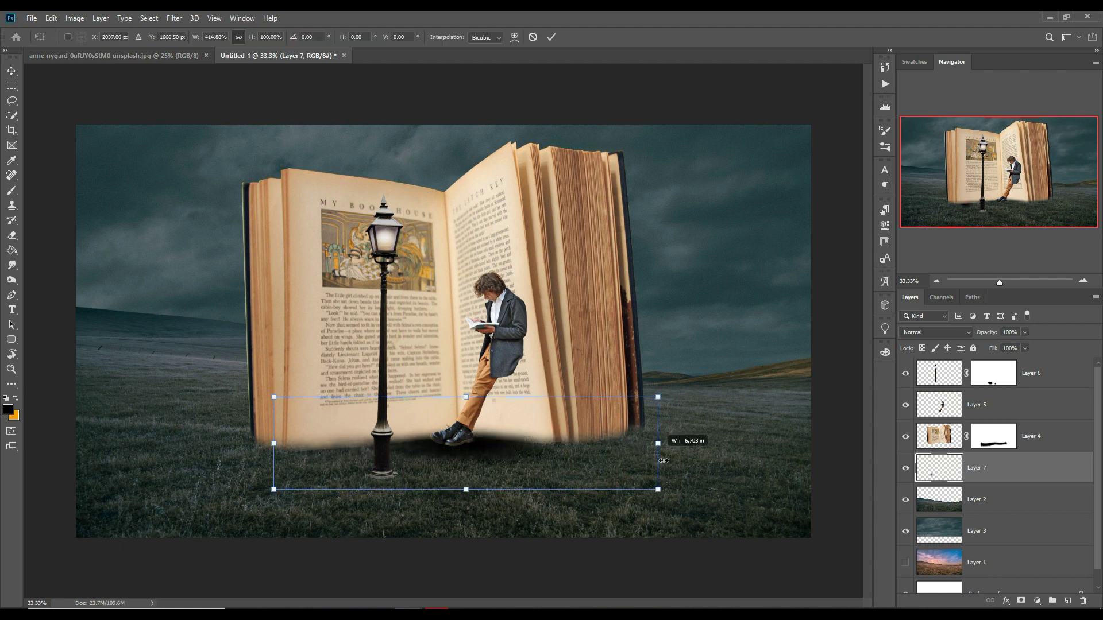
left_click_drag(471, 402, 602, 444)
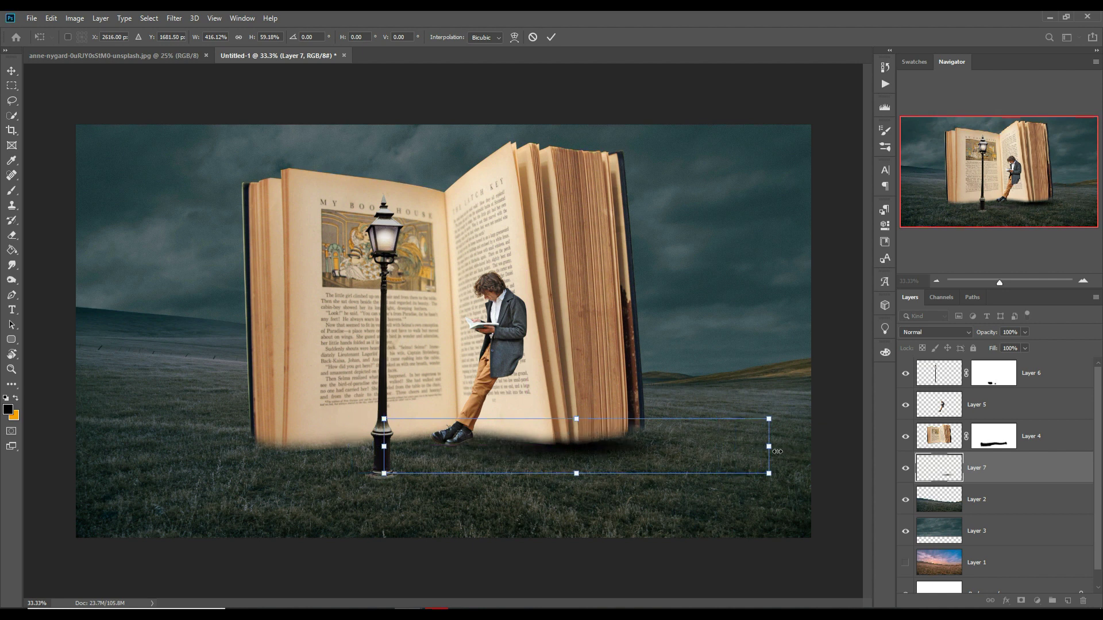
left_click_drag(777, 451, 904, 452)
left_click_drag(674, 448, 609, 441)
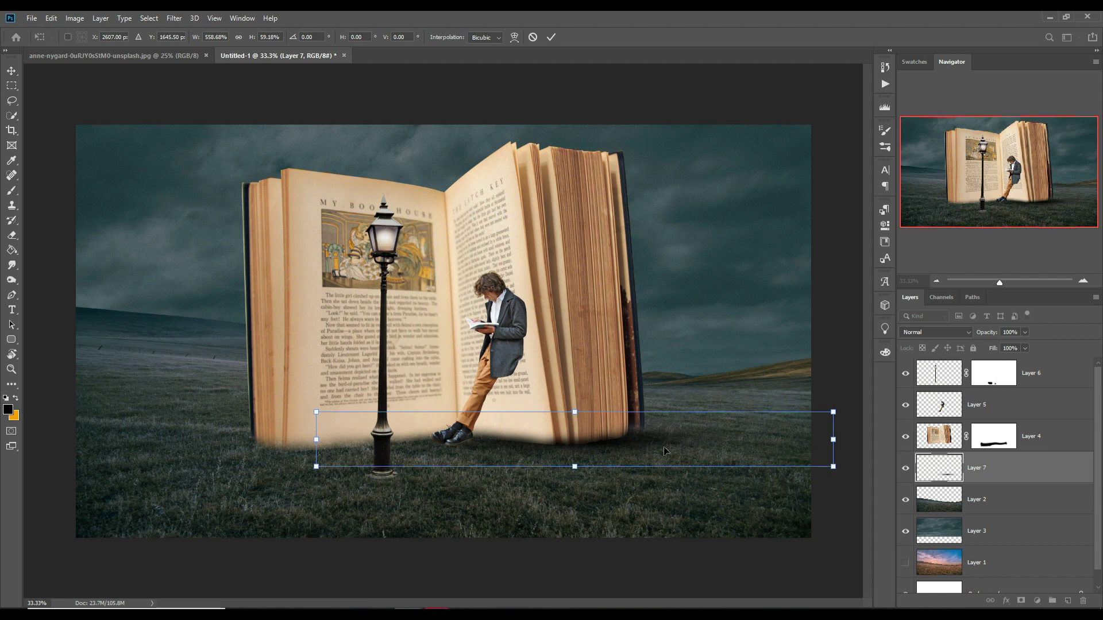
left_click_drag(839, 449, 926, 445)
left_click_drag(665, 445, 626, 446)
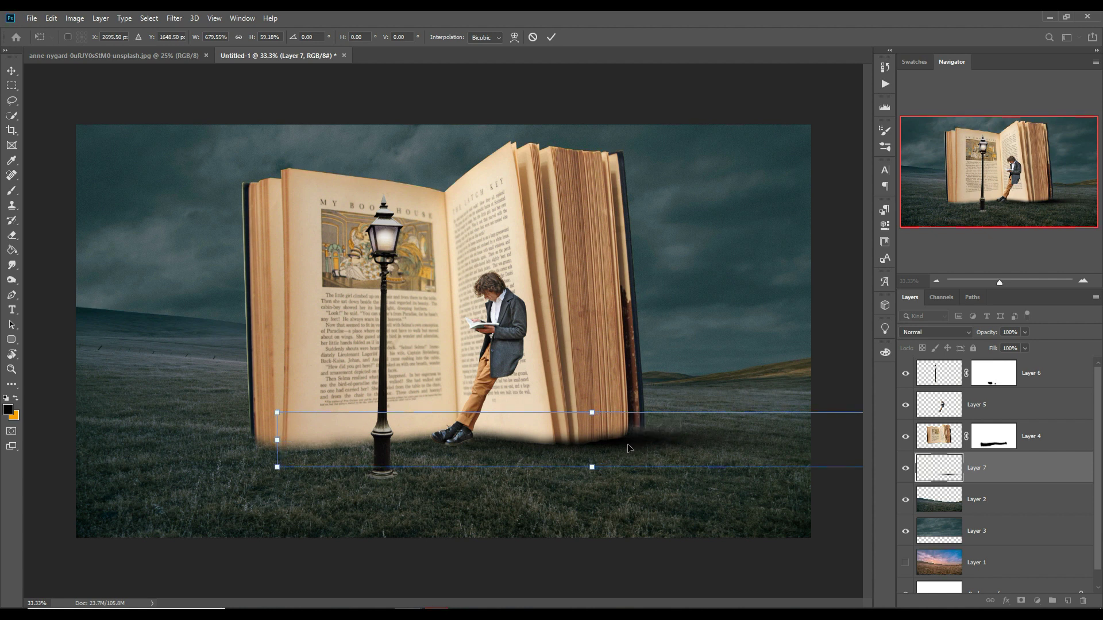
left_click(550, 37)
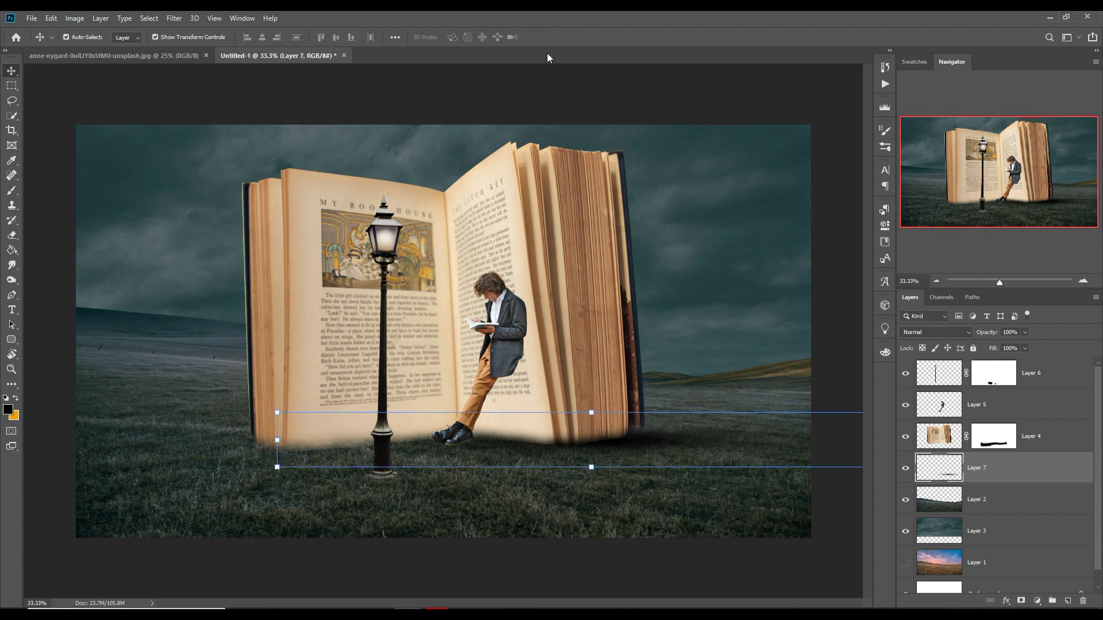
Step: Duplicate the shadow layer and move the copy beneath the left half of the book
right_click(1025, 471)
left_click(904, 184)
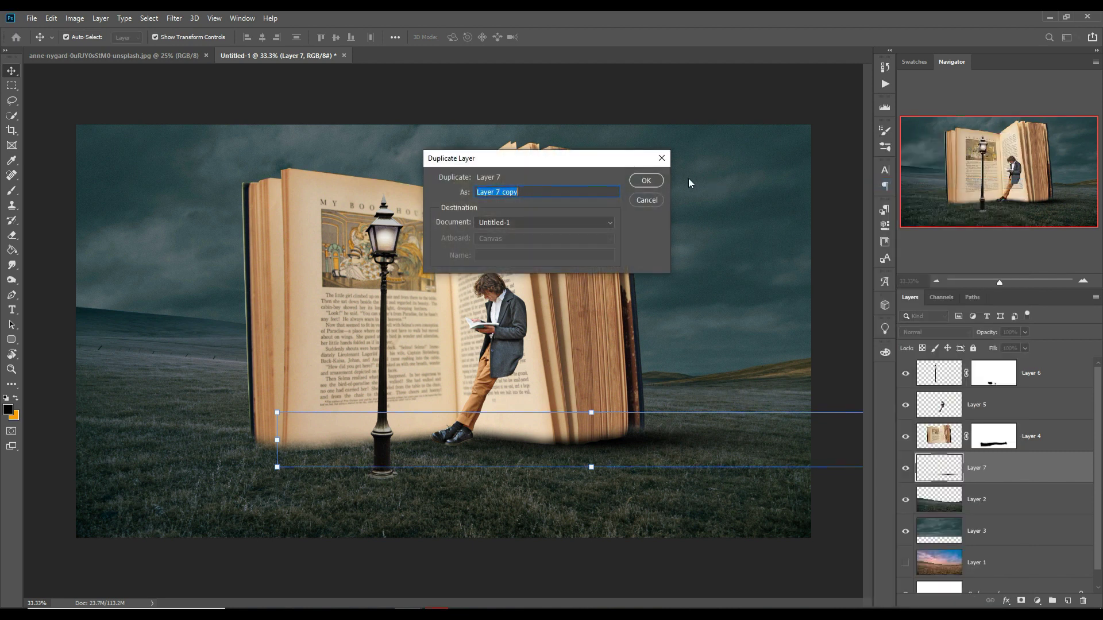
left_click(646, 180)
left_click_drag(661, 441, 369, 450)
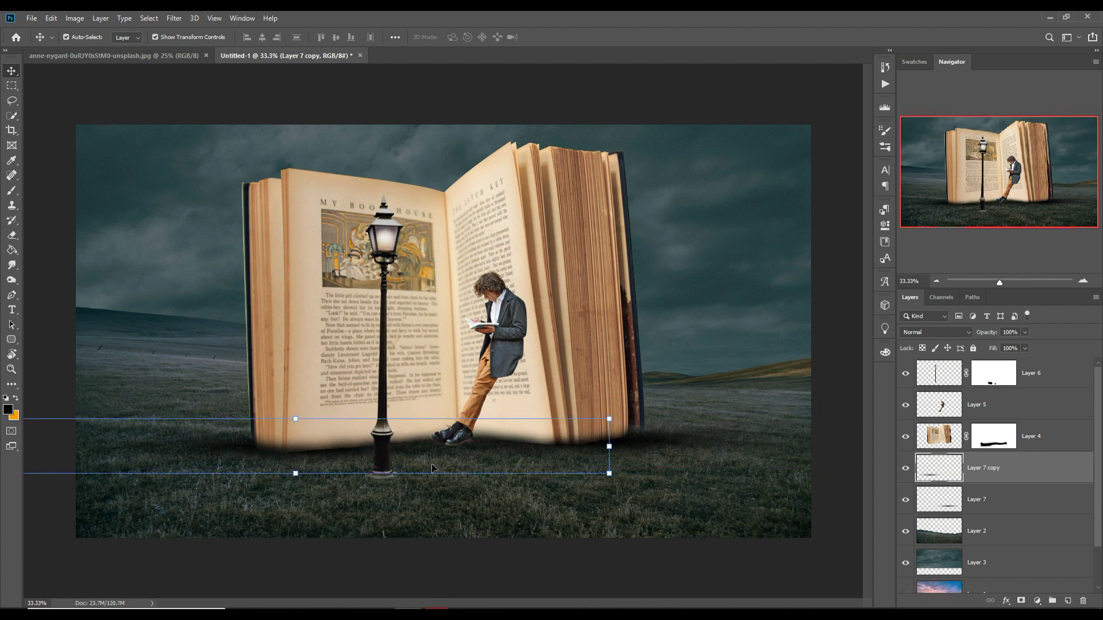
left_click(612, 454)
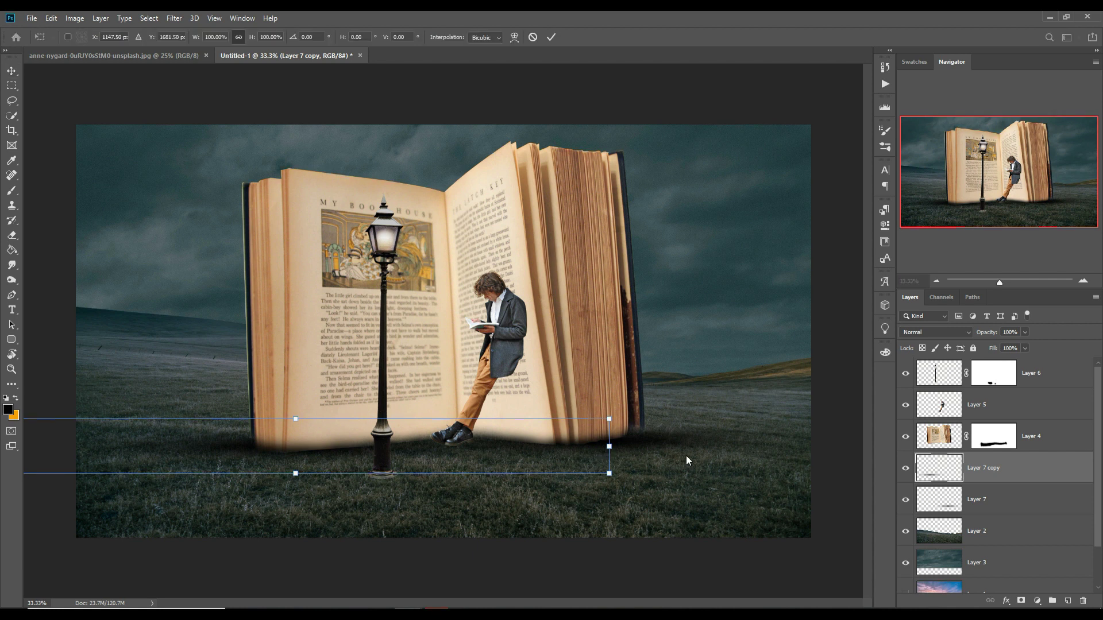
key("Return")
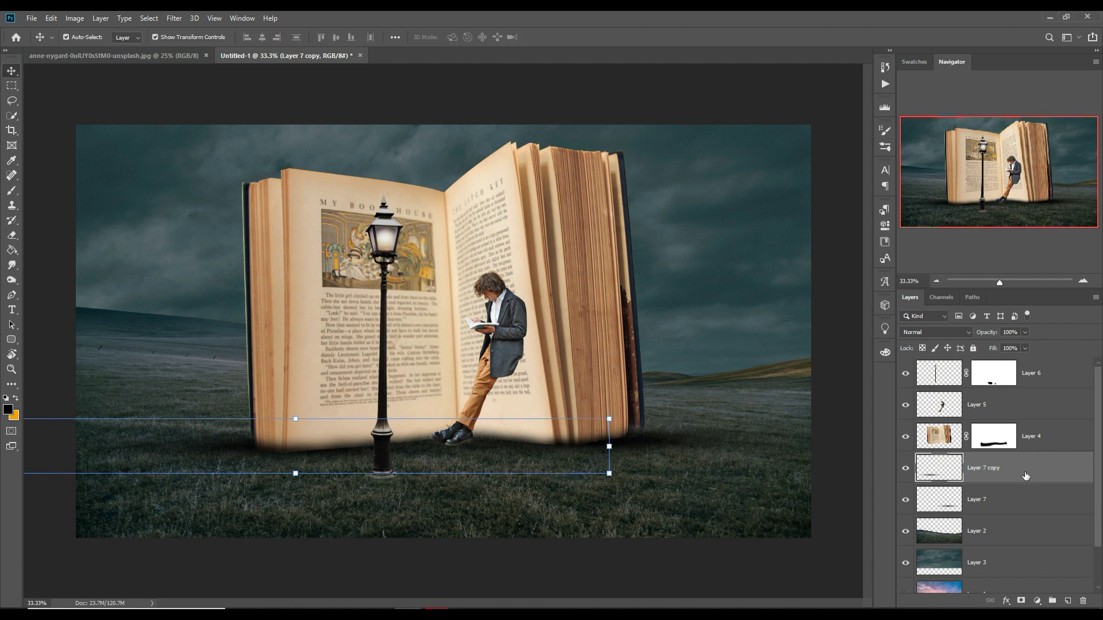
Step: Add a mask to the copied shadow layer and paint away its excess on the grass near the lamp base
left_click(1020, 600)
left_click(12, 190)
mouse_move(407, 500)
left_mouse_down()
mouse_move(351, 502)
mouse_move(413, 512)
left_mouse_up()
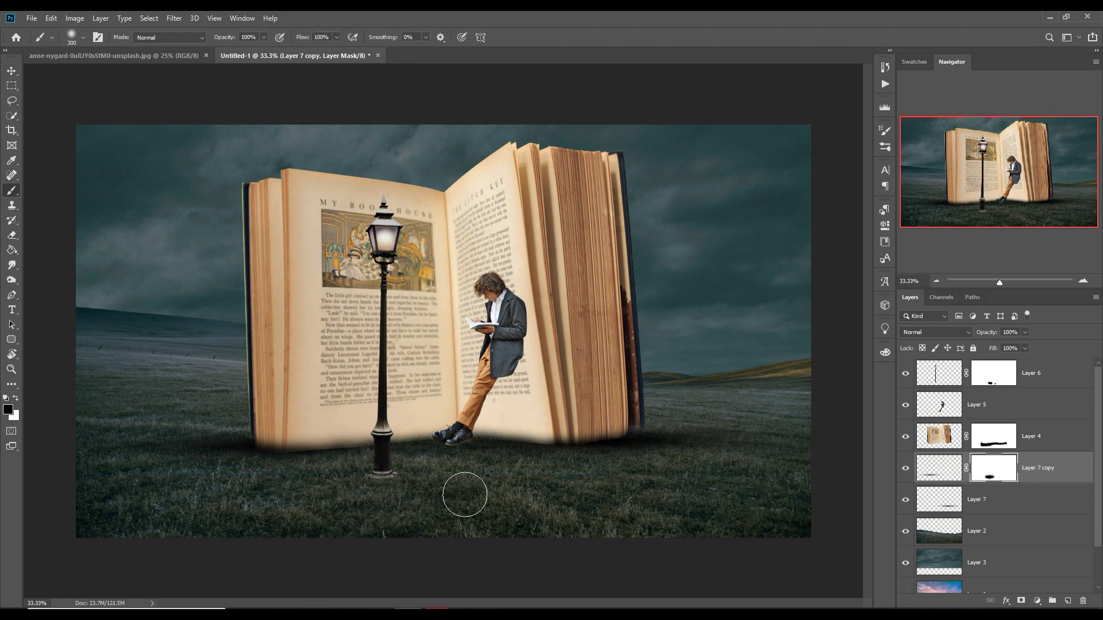
Step: Mask the original shadow layer and paint away its excess on the grass below the book's right half
left_click(1009, 511)
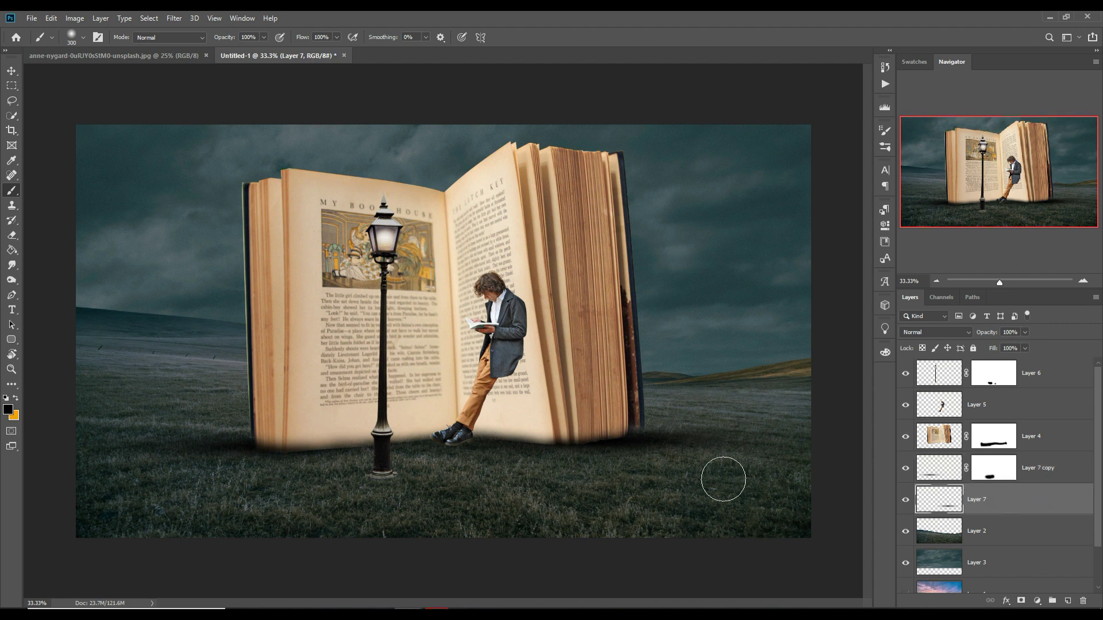
left_click(1021, 601)
left_click_drag(510, 485, 592, 524)
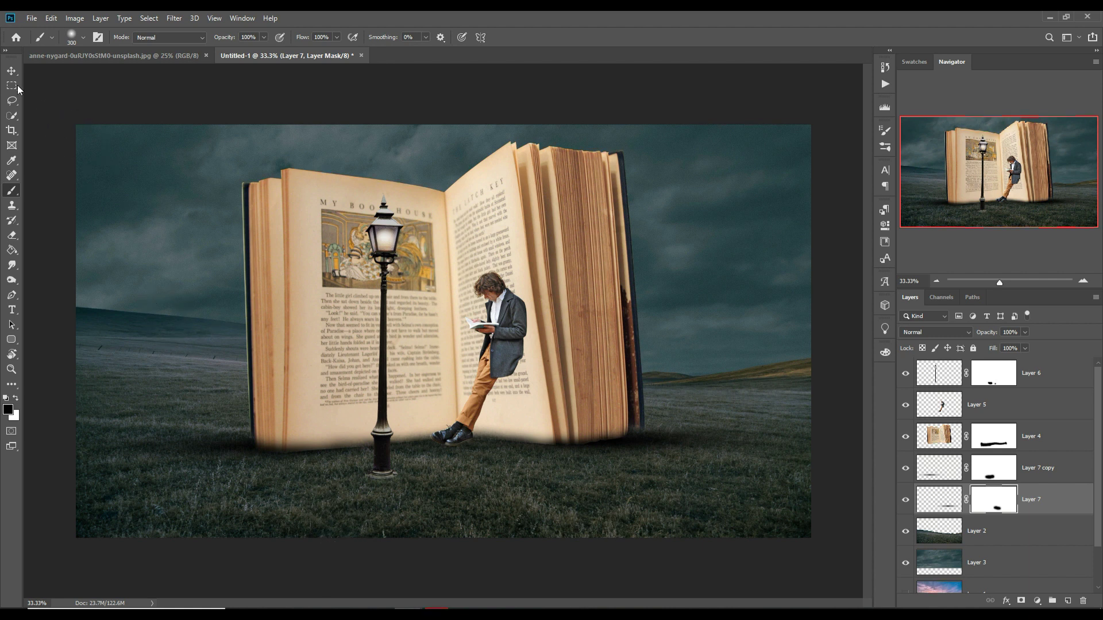
Step: Darken the book with a clipped Curves adjustment, bending the RGB curve down to input 126, output 79
left_click(12, 71)
left_click(514, 345)
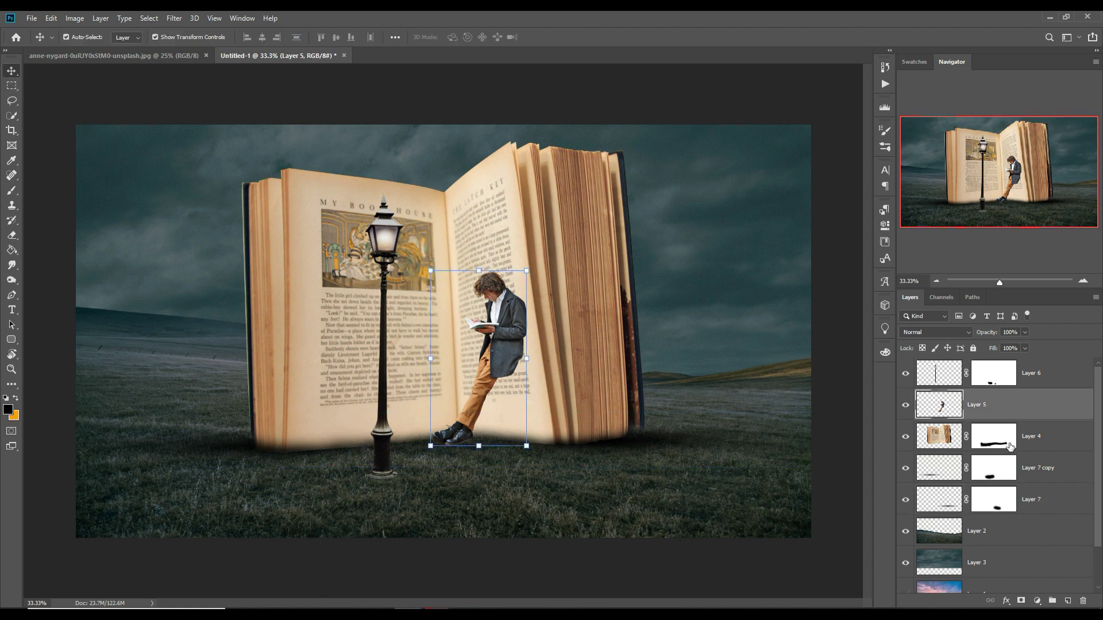
left_click(488, 192)
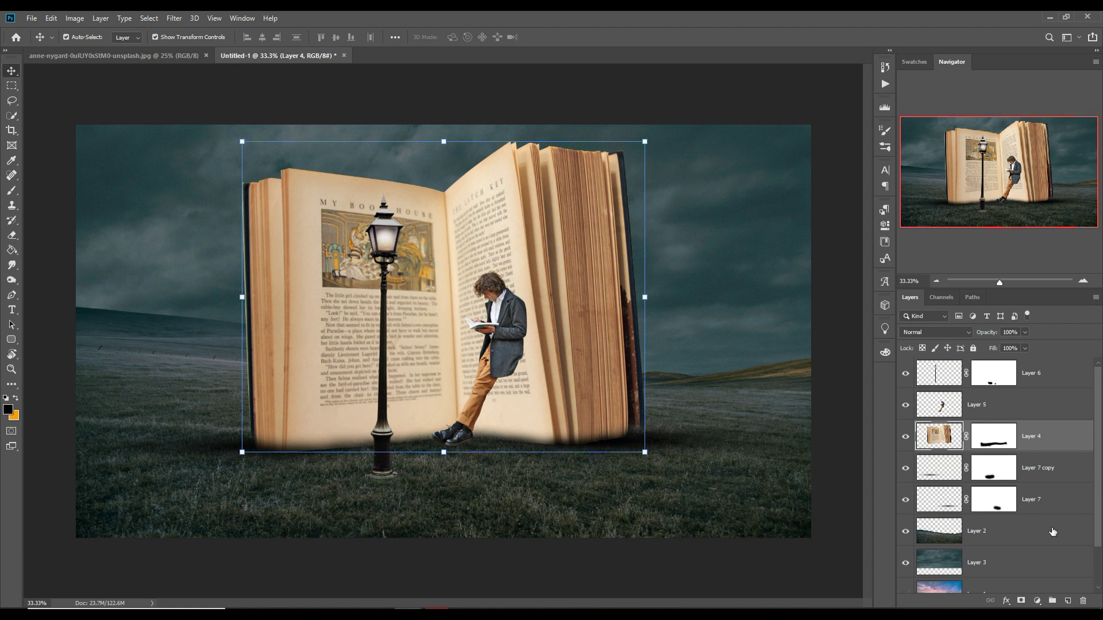
left_click(1038, 601)
left_click(1029, 457)
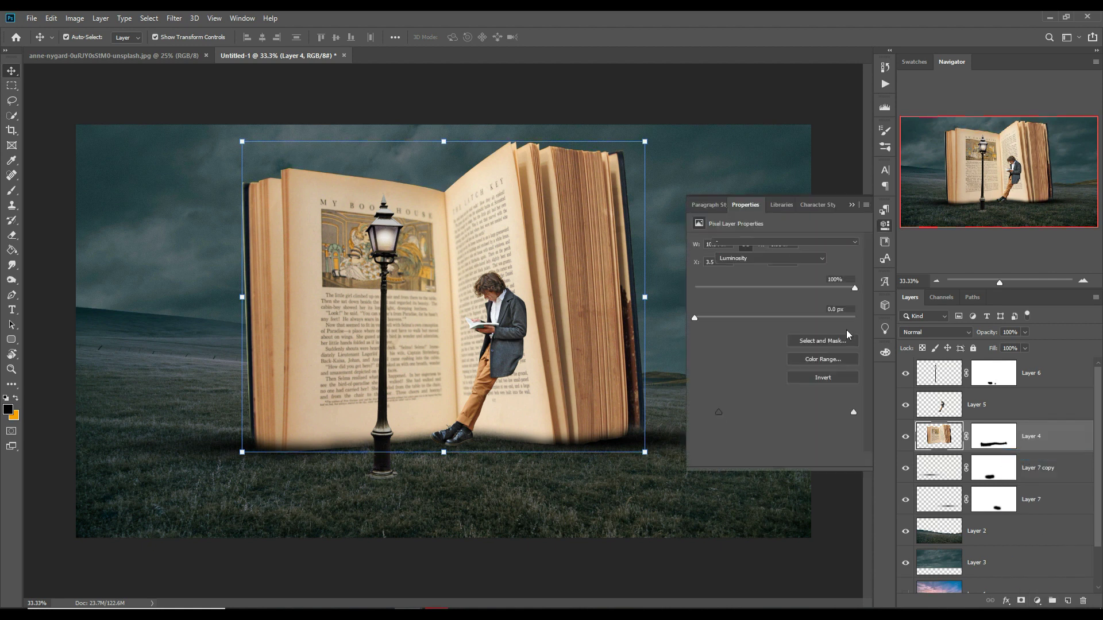
left_click_drag(793, 331, 790, 369)
left_click(785, 460)
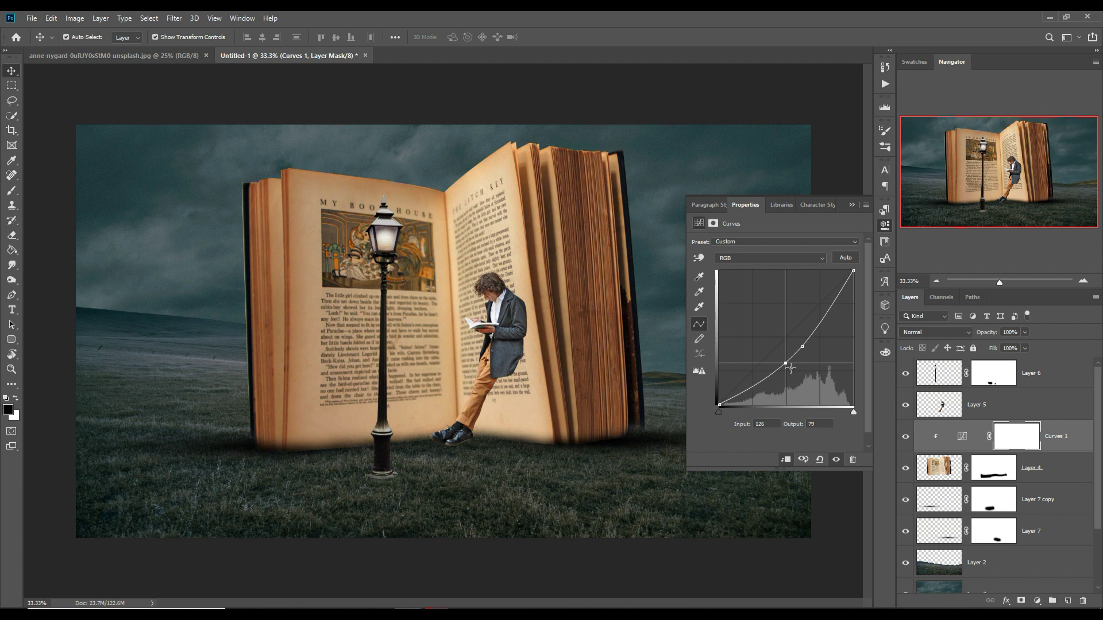
left_click(850, 205)
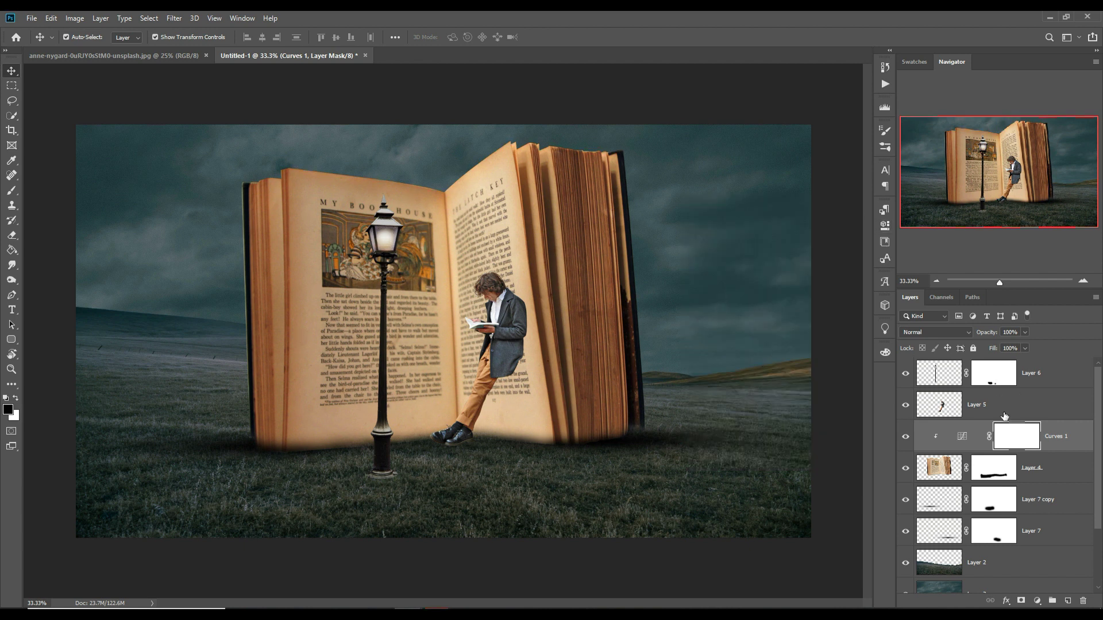
left_click(389, 236)
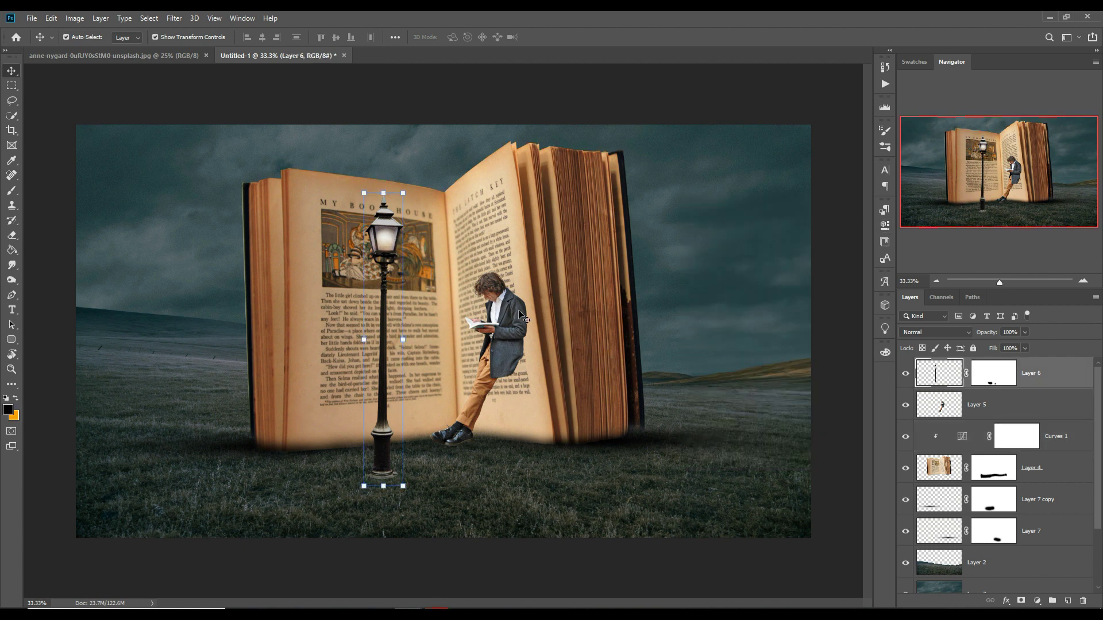
left_click(608, 613)
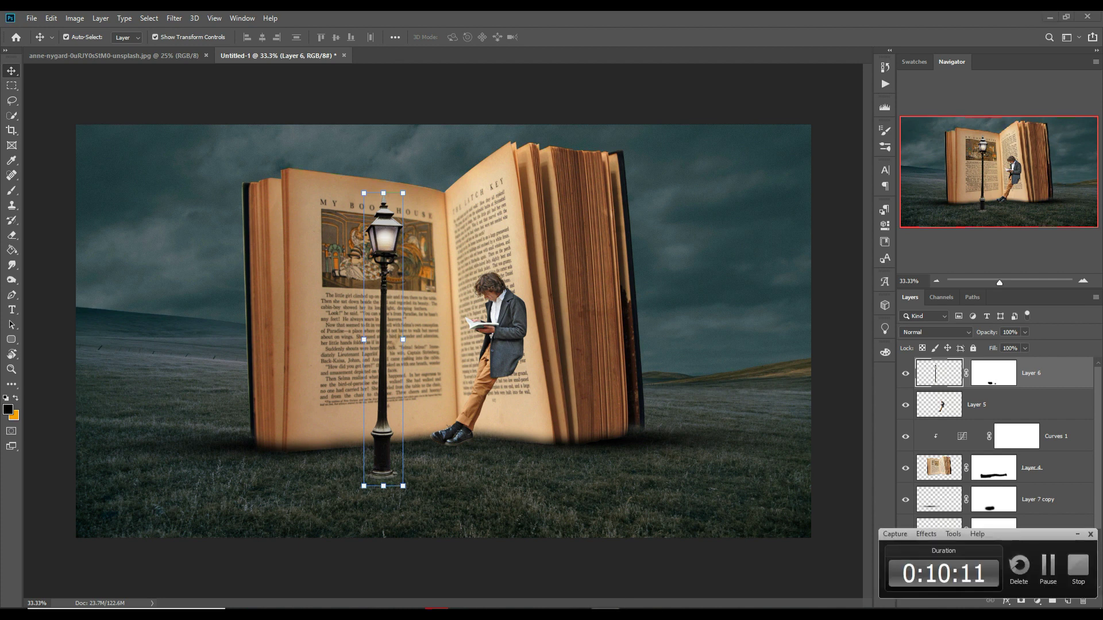
Step: Bring the orange lens flare image into the composite over the lamp's lantern and set its blend mode to Screen
left_click(1054, 572)
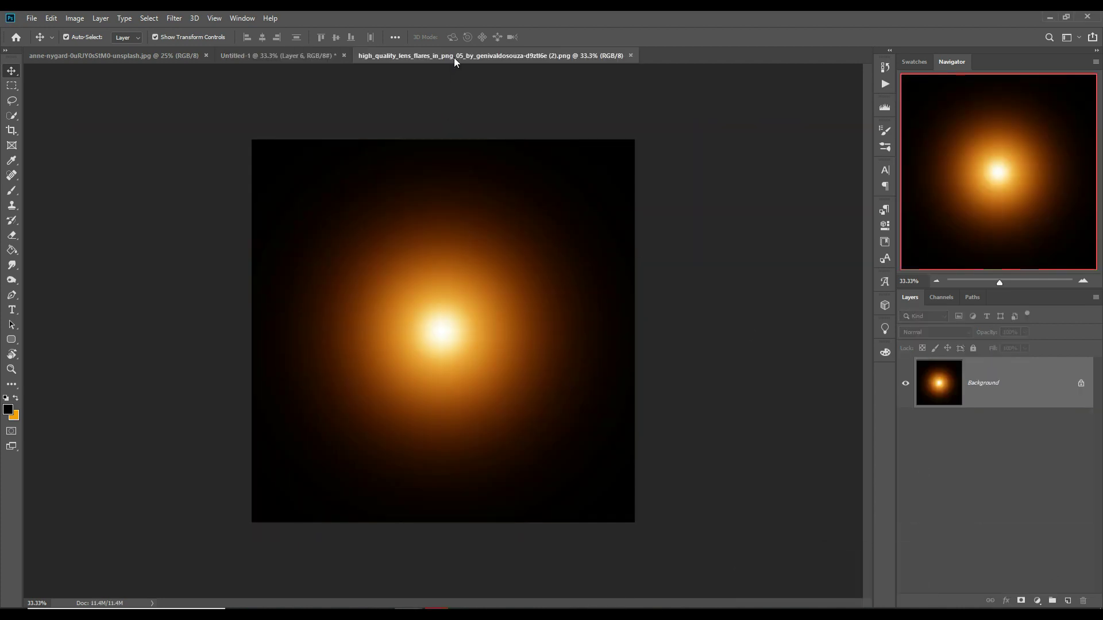
left_click_drag(469, 57, 785, 155)
left_click_drag(865, 342, 395, 228)
left_click(1009, 155)
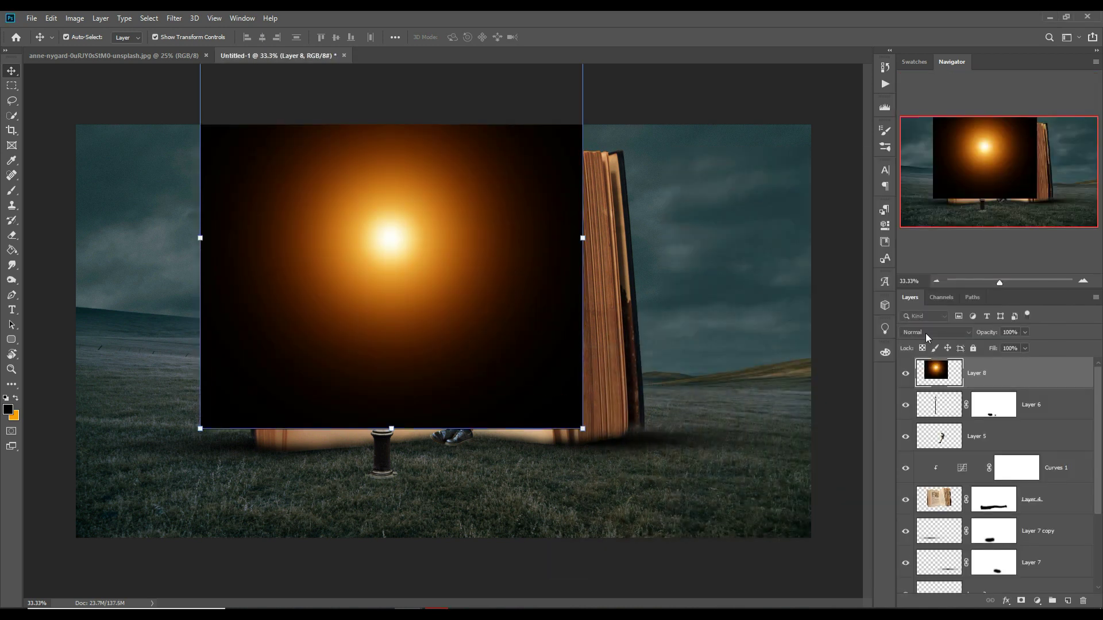
left_click(938, 333)
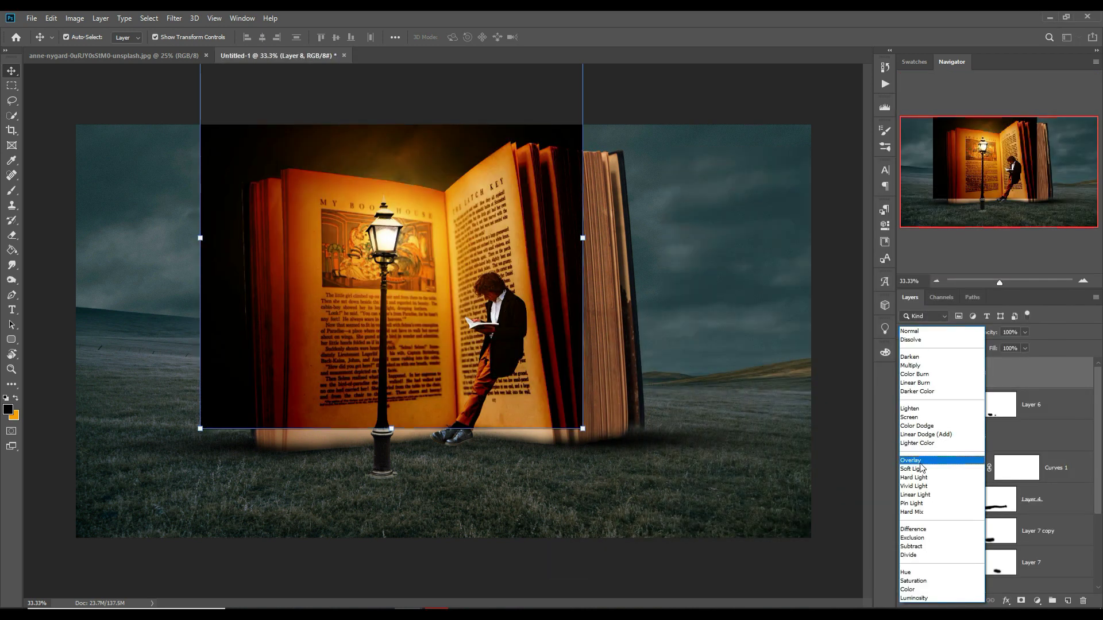
left_click(909, 417)
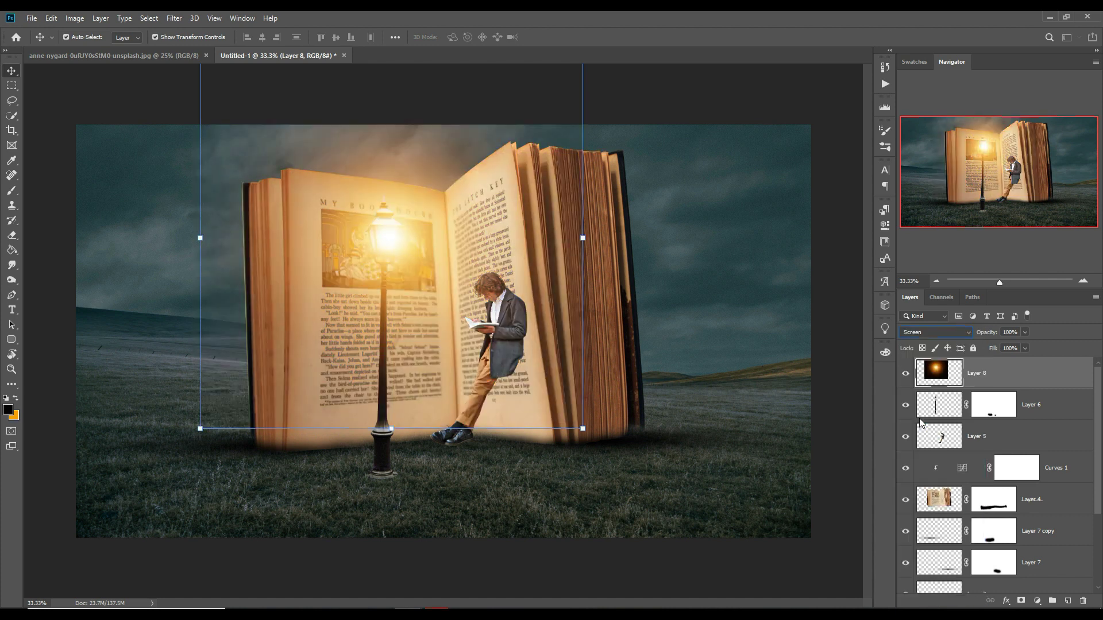
Step: Scale the lens flare to about 64% and centre its glow on the lamp's lantern
left_click_drag(590, 243, 489, 236)
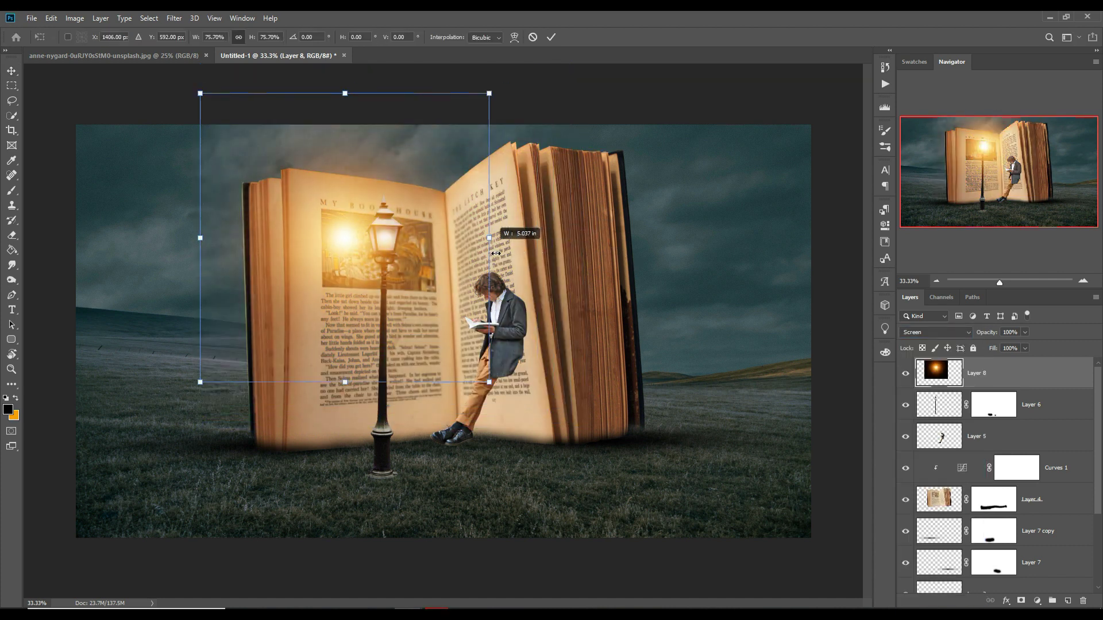
left_click_drag(343, 239, 377, 238)
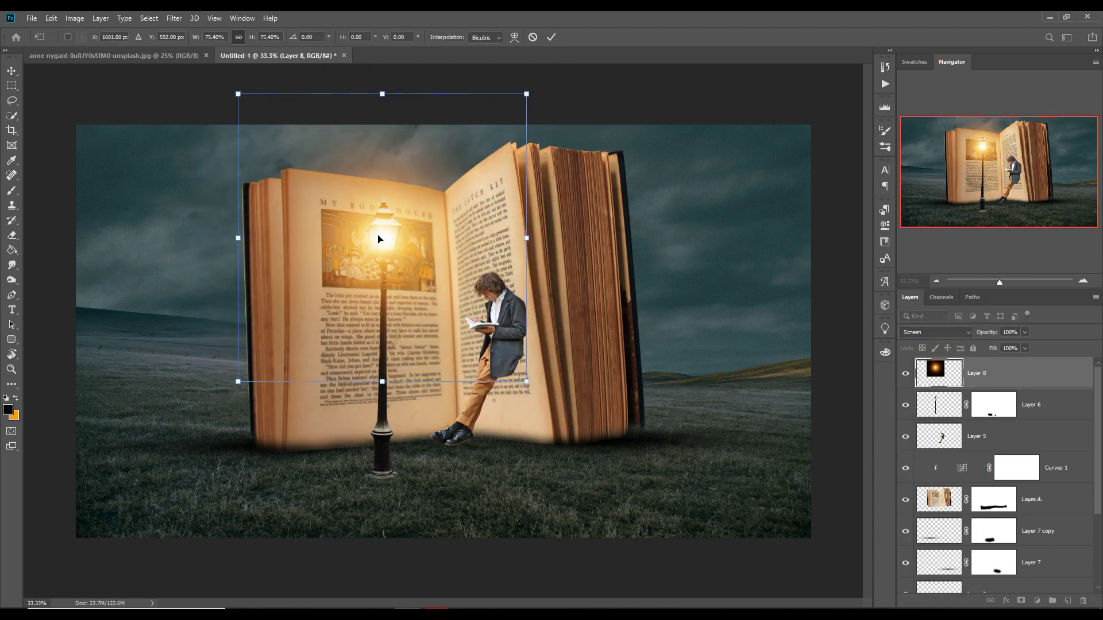
left_click_drag(531, 390, 488, 347)
left_click_drag(371, 220, 394, 238)
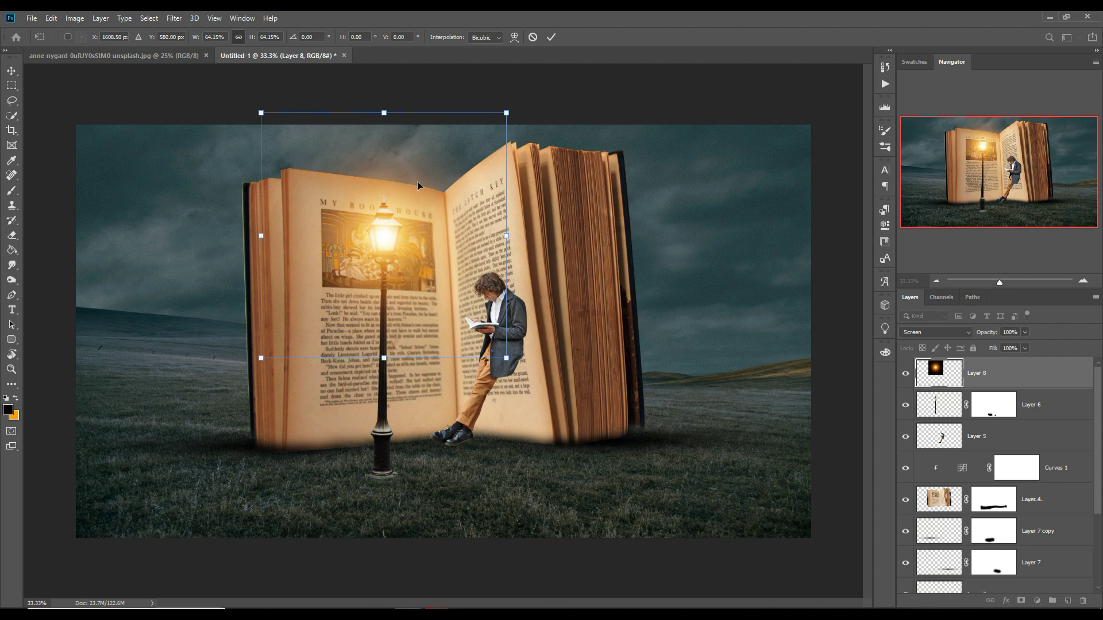
left_click(546, 39)
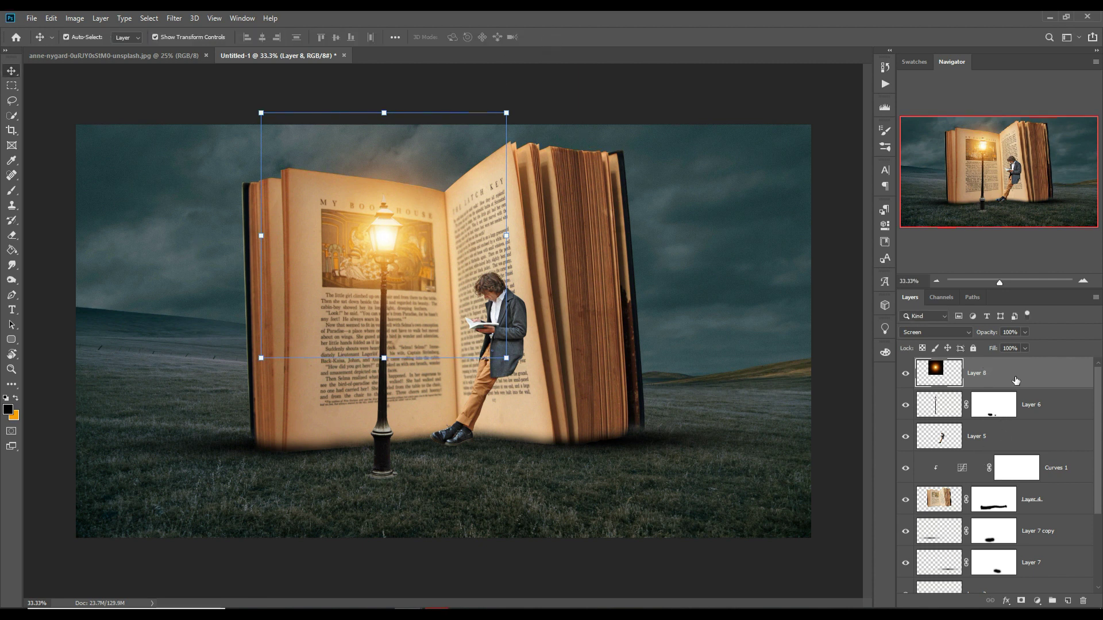
Step: Add a new layer above the book's Curves adjustment, set it to Linear Dodge (Add) and clip it to the book
left_click(1063, 502)
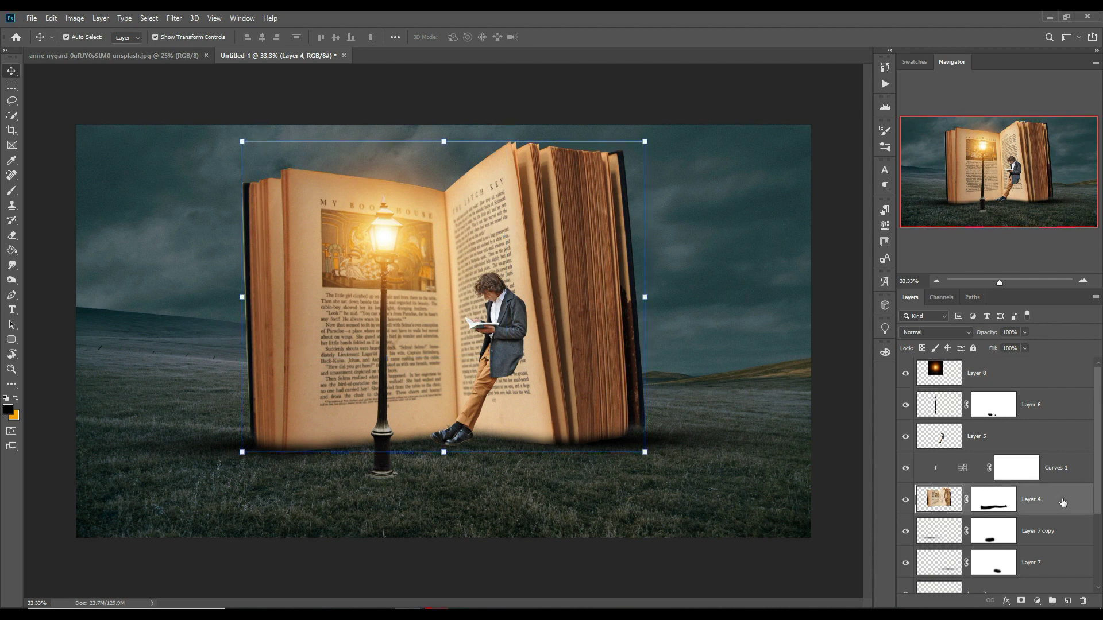
left_click(1067, 479)
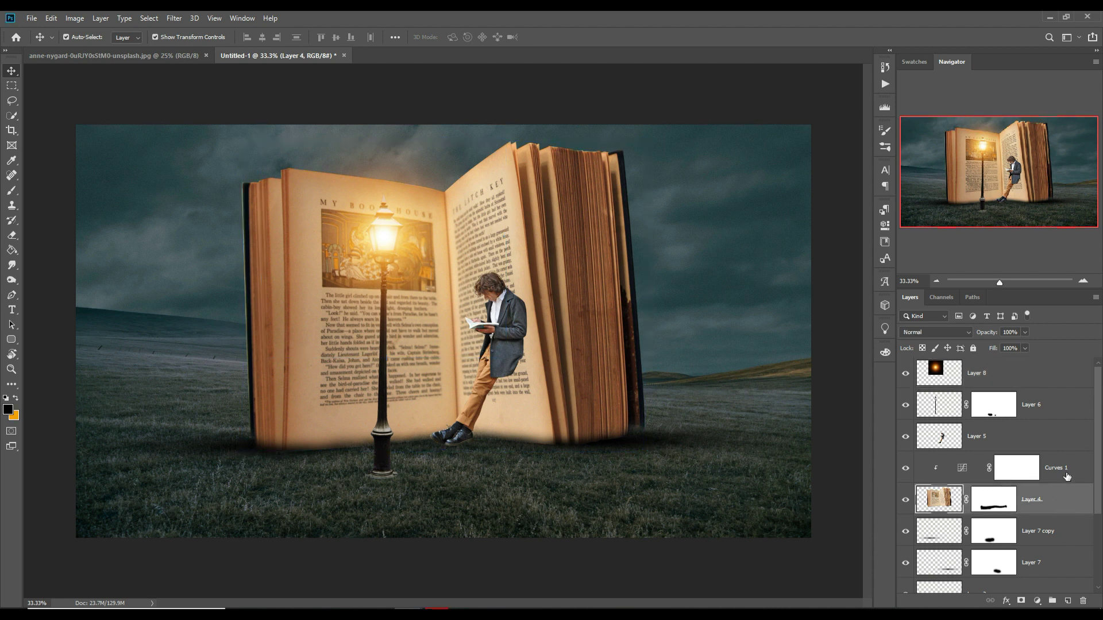
left_click(1067, 601)
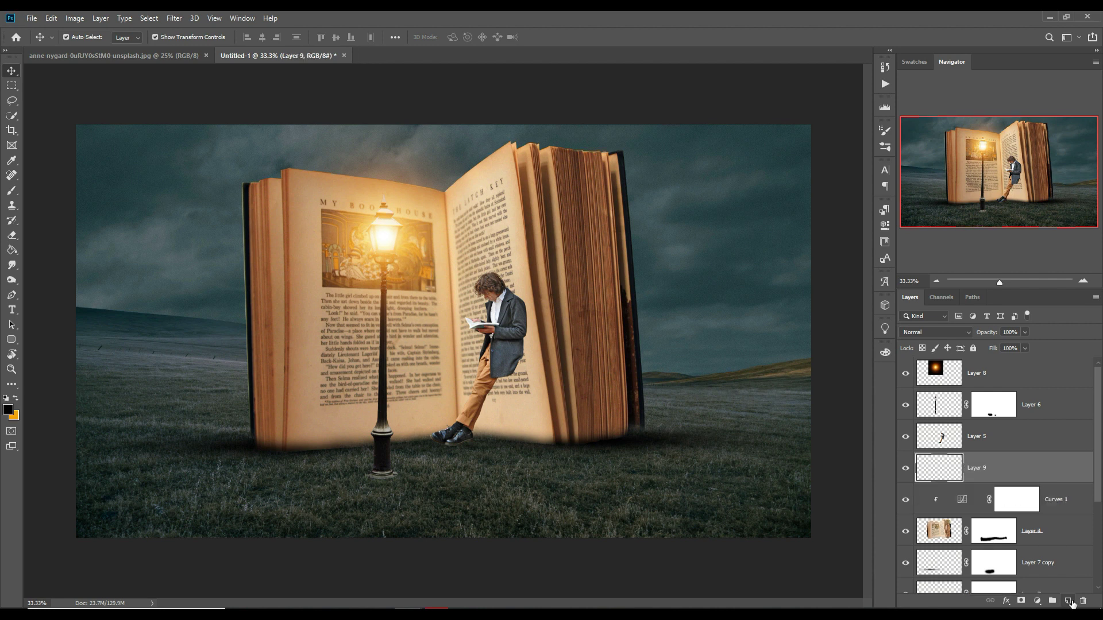
left_click(1037, 600)
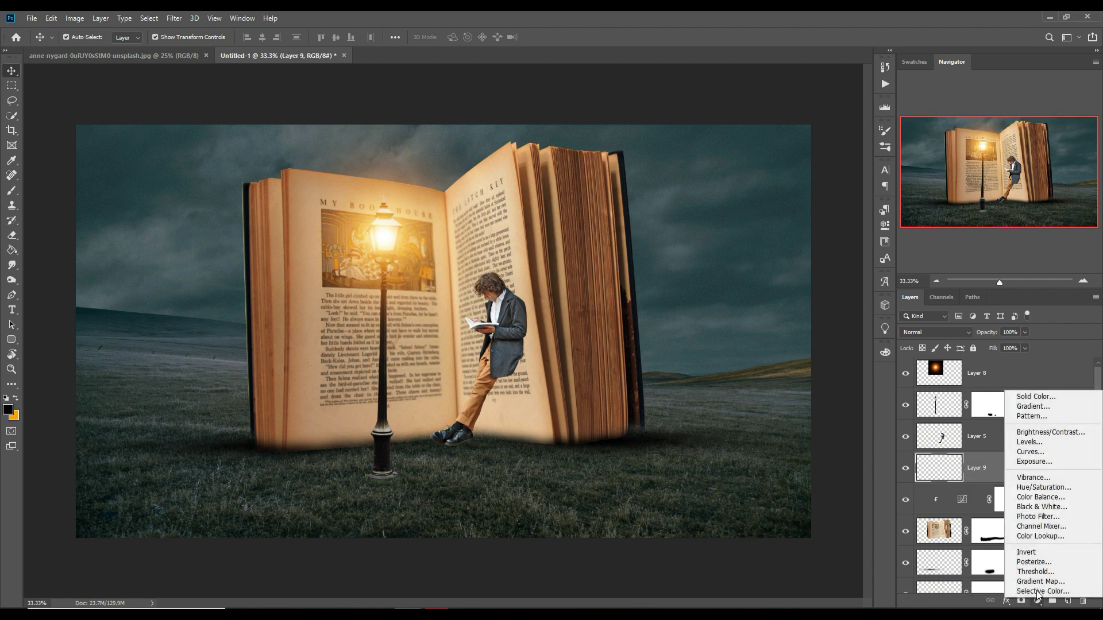
left_click(962, 336)
left_click(962, 333)
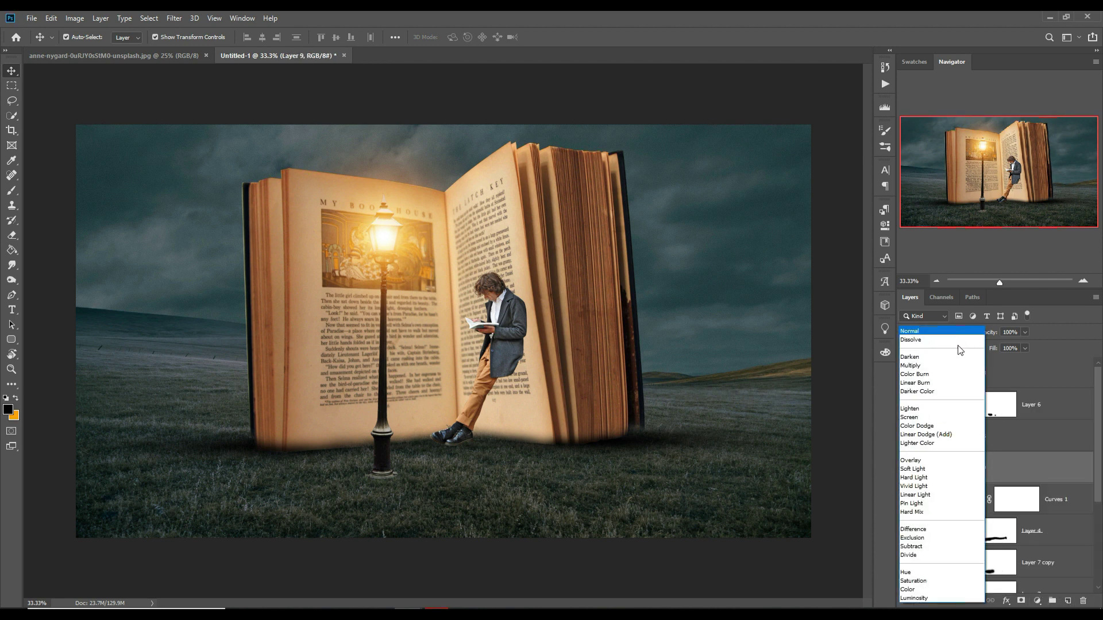
left_click(933, 434)
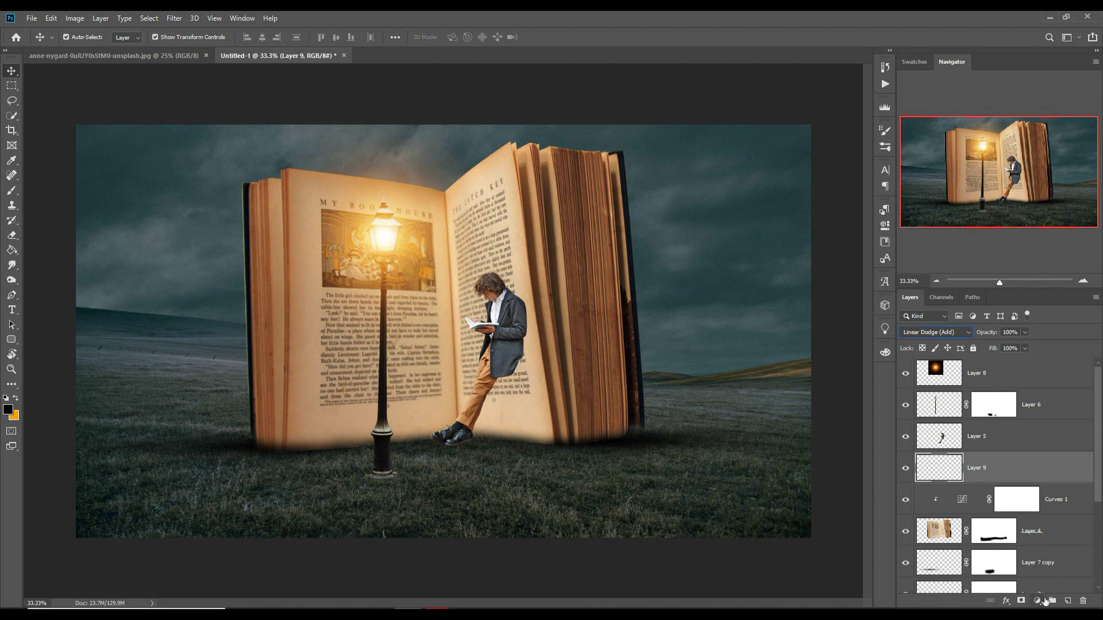
right_click(1007, 467)
left_click(942, 342)
Step: Create a Solid Color fill in orange fd4201 on the clipped Linear Dodge layer over the book
left_click(1036, 601)
left_click(1036, 399)
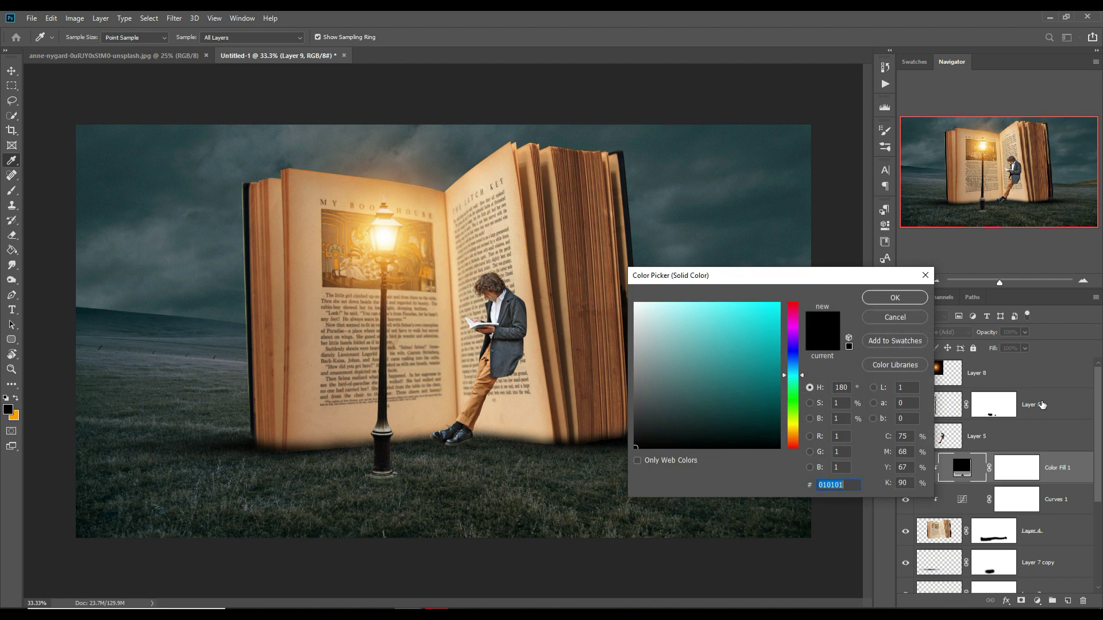
left_click(794, 428)
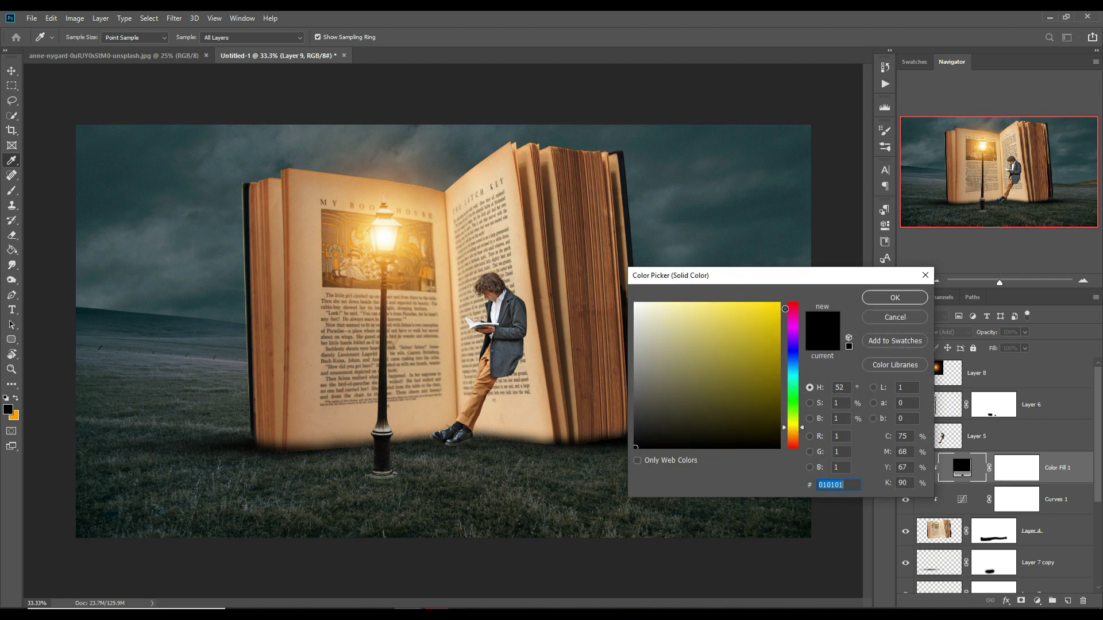
left_click(781, 306)
mouse_move(803, 431)
left_mouse_down()
mouse_move(803, 448)
mouse_move(813, 446)
mouse_move(804, 446)
left_mouse_up()
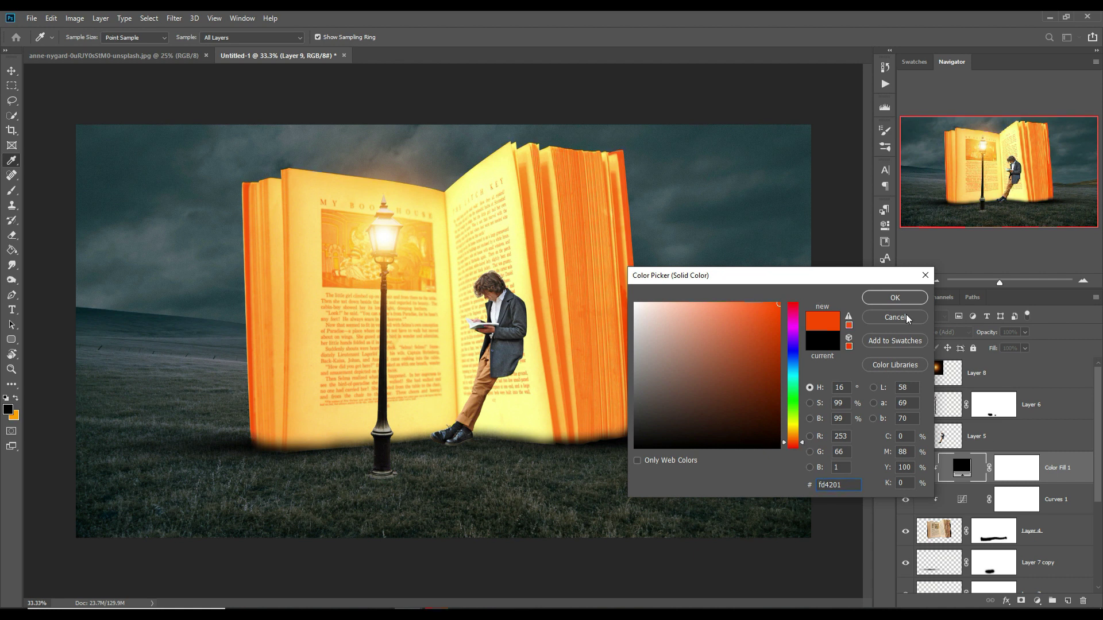
left_click(894, 297)
Step: Fill the orange colour fill's mask with black to hide its effect on the book
left_click(1016, 472)
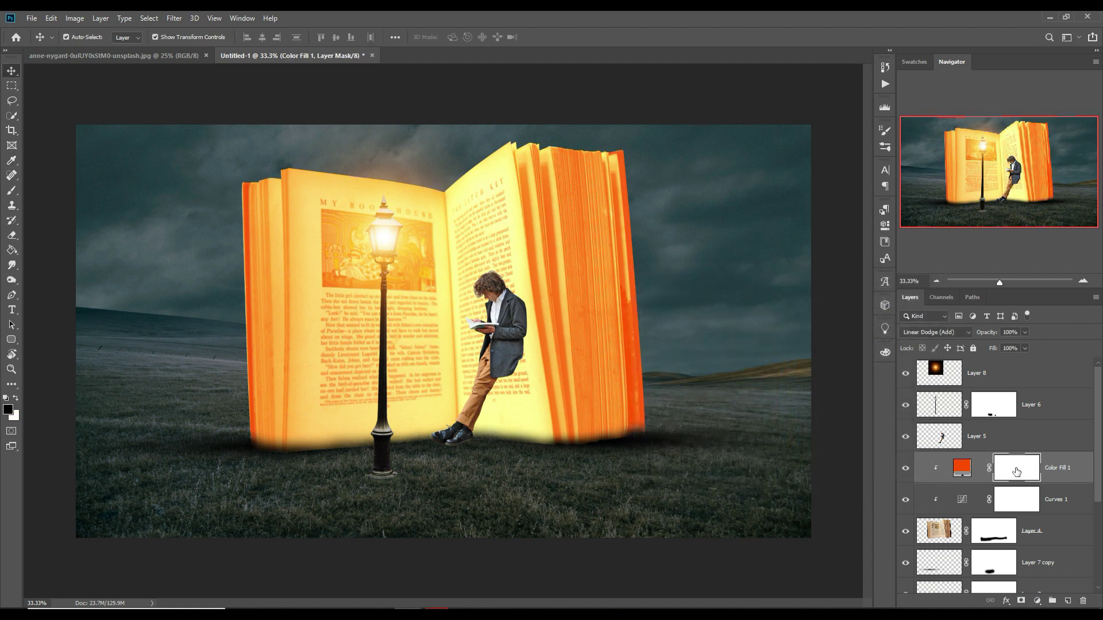
left_click(11, 250)
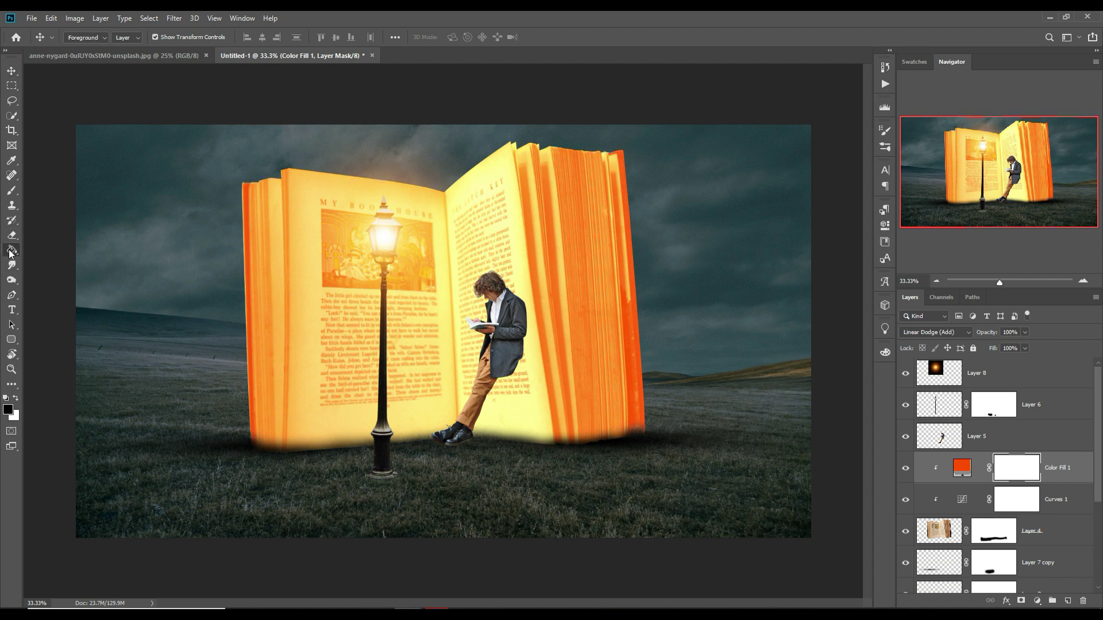
left_click(313, 271)
left_click(12, 70)
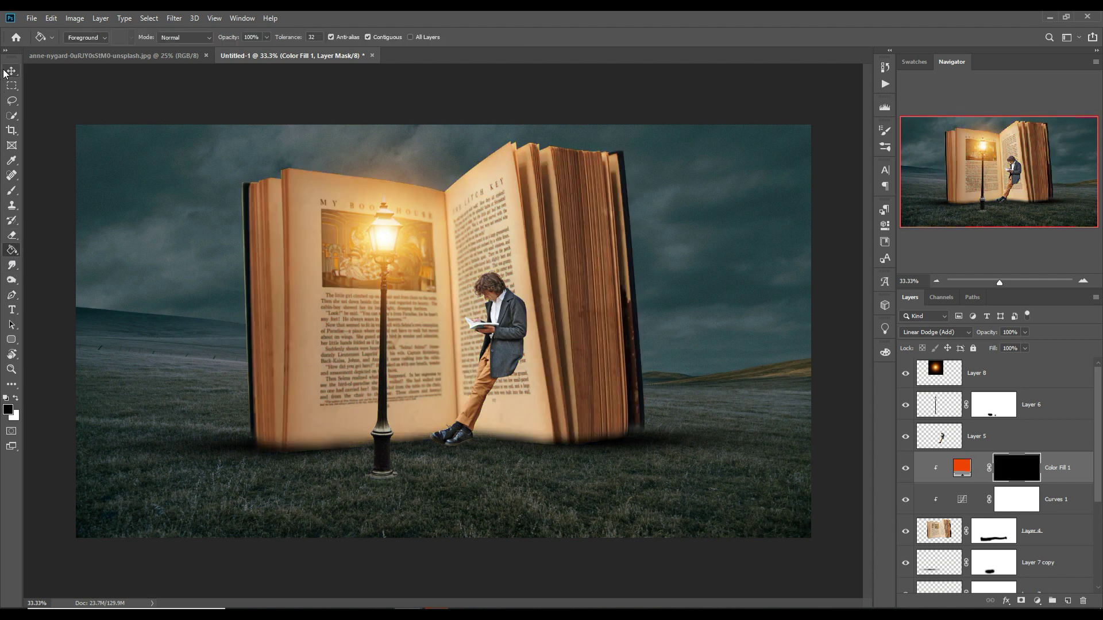
Step: Darken the book further in its Curves adjustment by adding an RGB curve point at input 147, output 60
left_click(986, 513)
left_click_drag(806, 353, 800, 377)
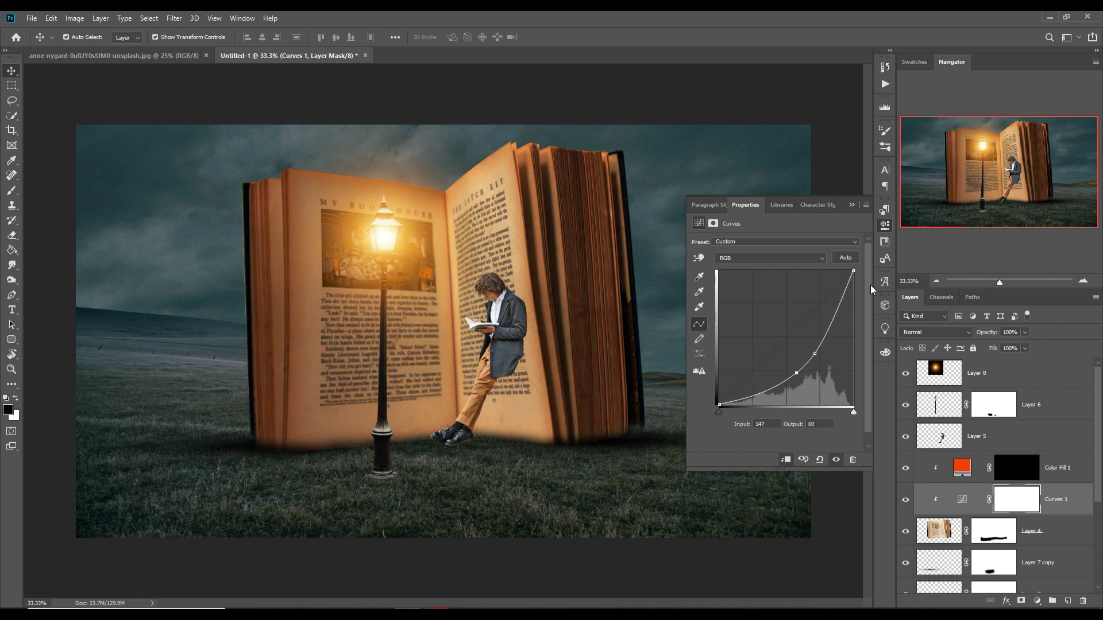
left_click(851, 205)
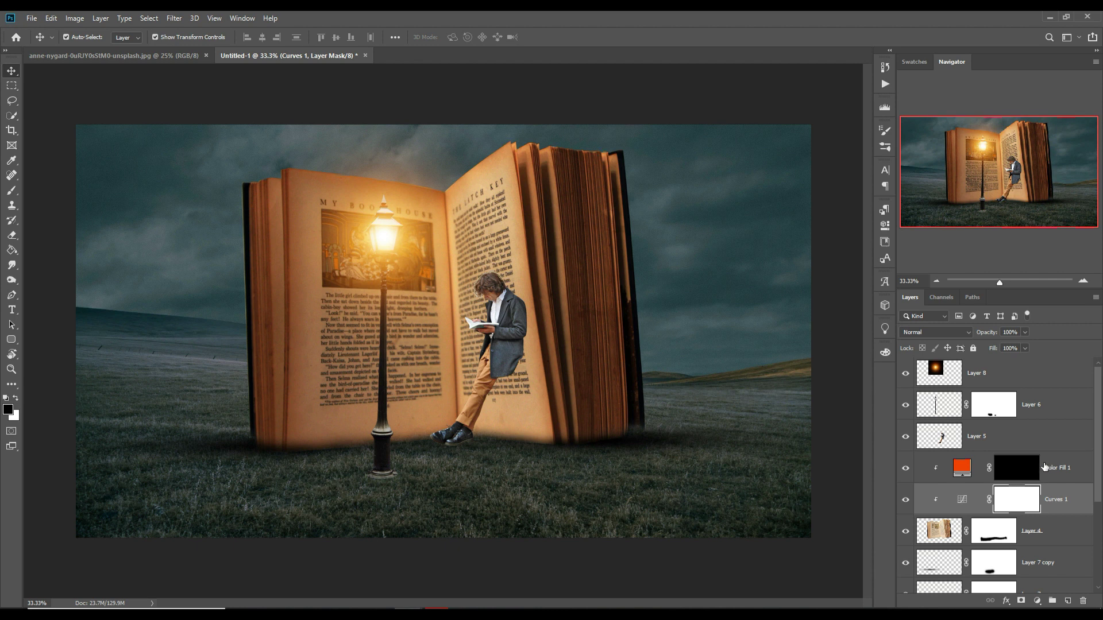
Step: Add a new layer beneath the reading man and paint a soft black spot at his back with a 260-pixel brush
left_click(1019, 443)
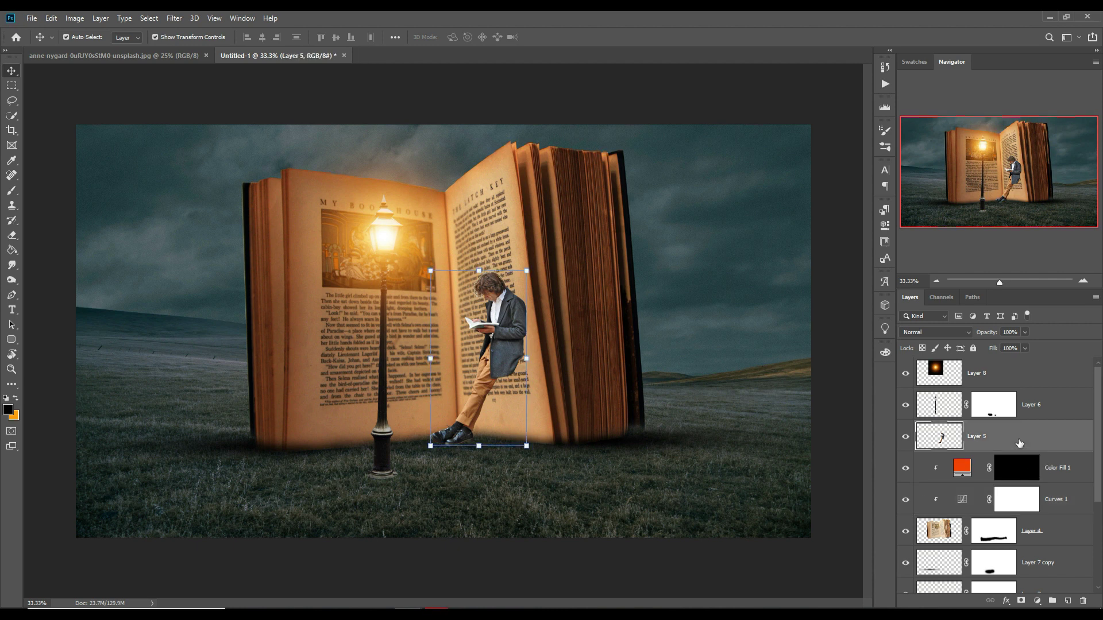
left_click(1069, 479)
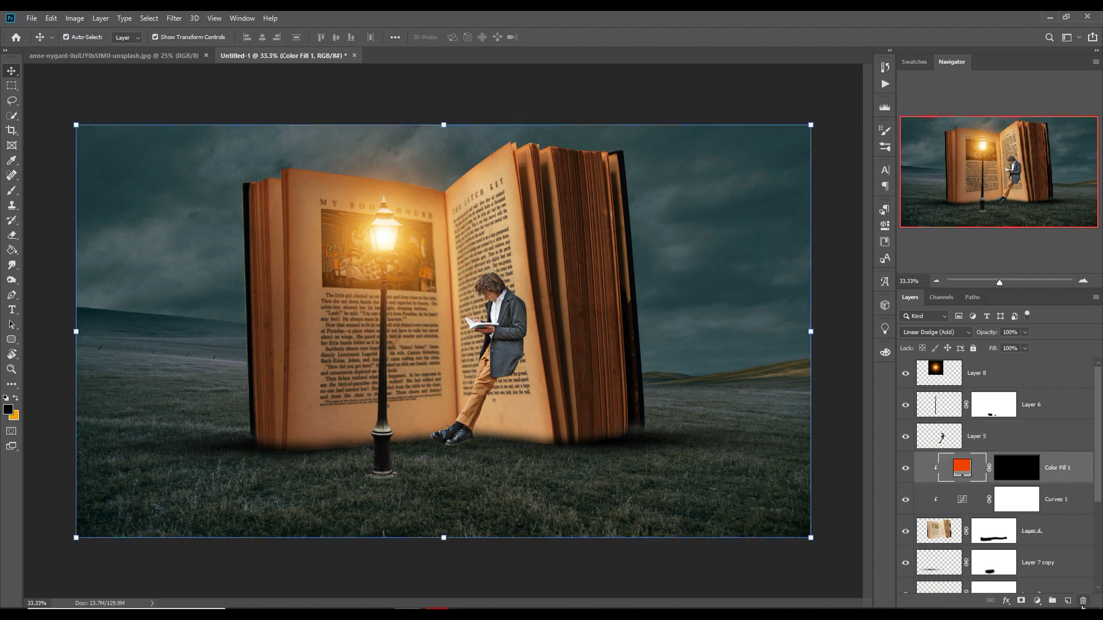
left_click(1071, 601)
key("b")
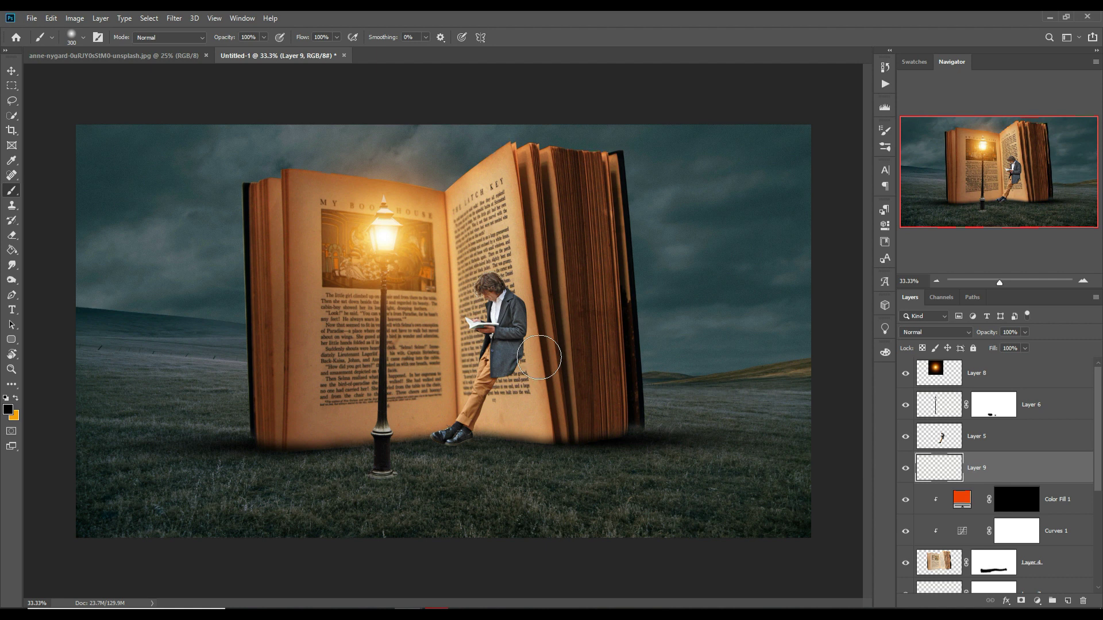
key("bracketleft")
left_click(511, 324)
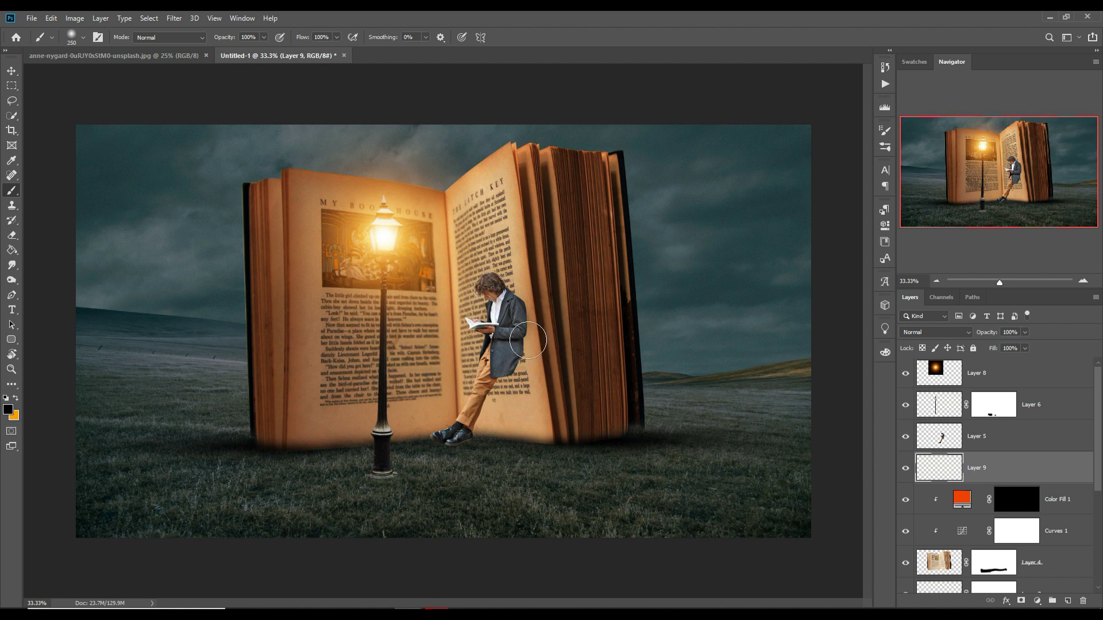
Step: Stretch the black spot into a tall shadow behind the man, about 82% wide and 275% high
left_click(10, 71)
left_click_drag(515, 367, 509, 486)
left_click_drag(515, 379, 530, 361)
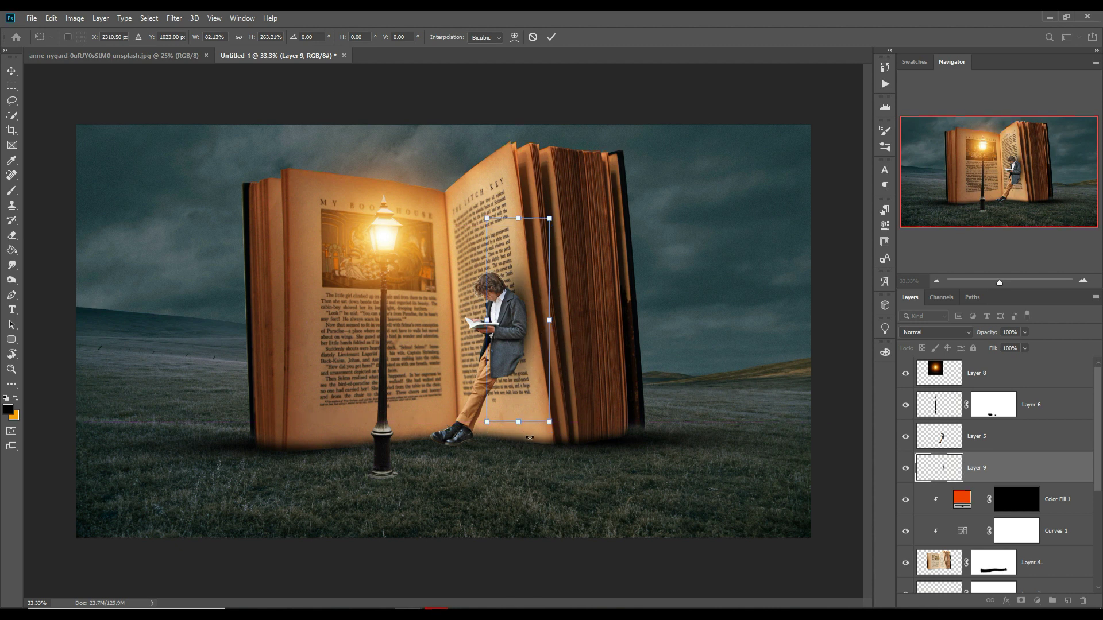
left_click_drag(523, 428, 522, 437)
left_click_drag(524, 396, 524, 379)
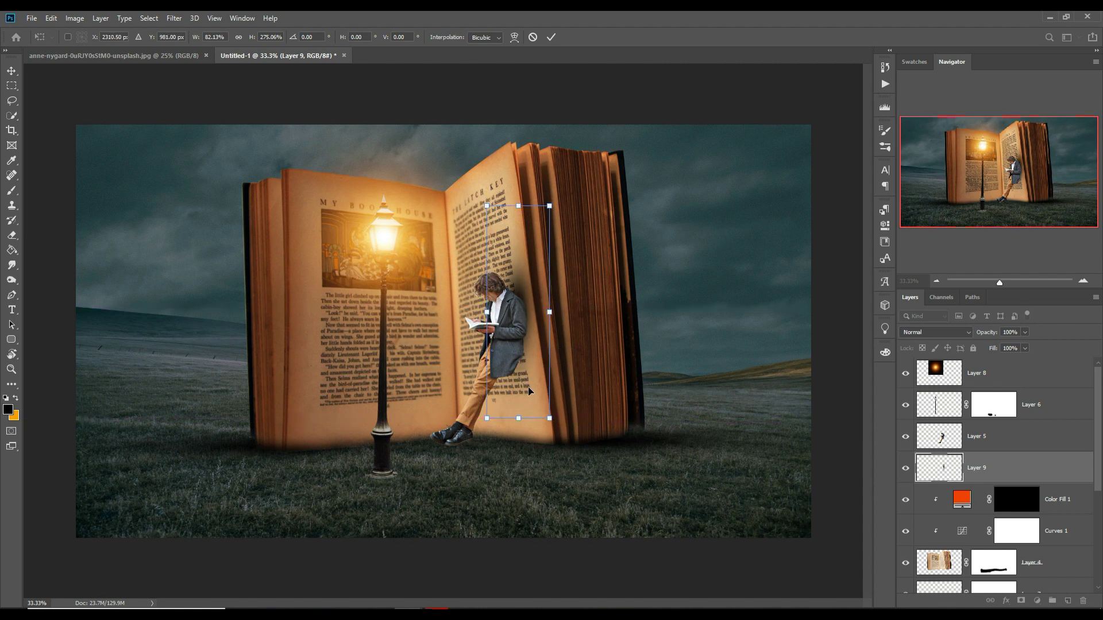
left_click(550, 36)
Step: Duplicate the man's shadow layer and move the copy down behind his lower body
right_click(1028, 471)
left_click(925, 182)
left_click(645, 182)
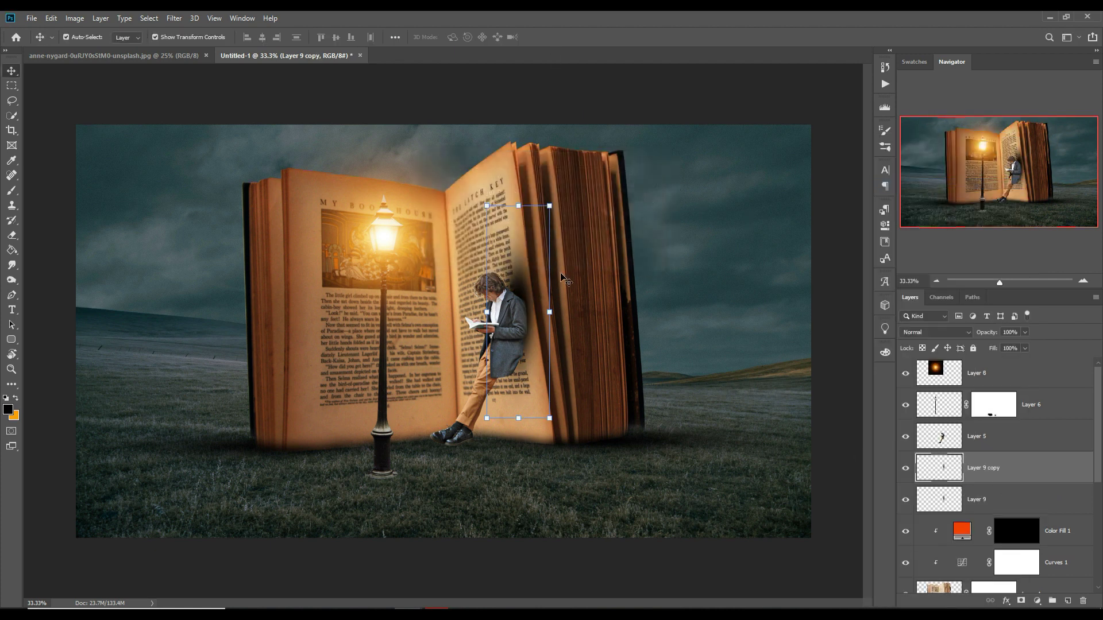
left_click_drag(522, 292, 521, 348)
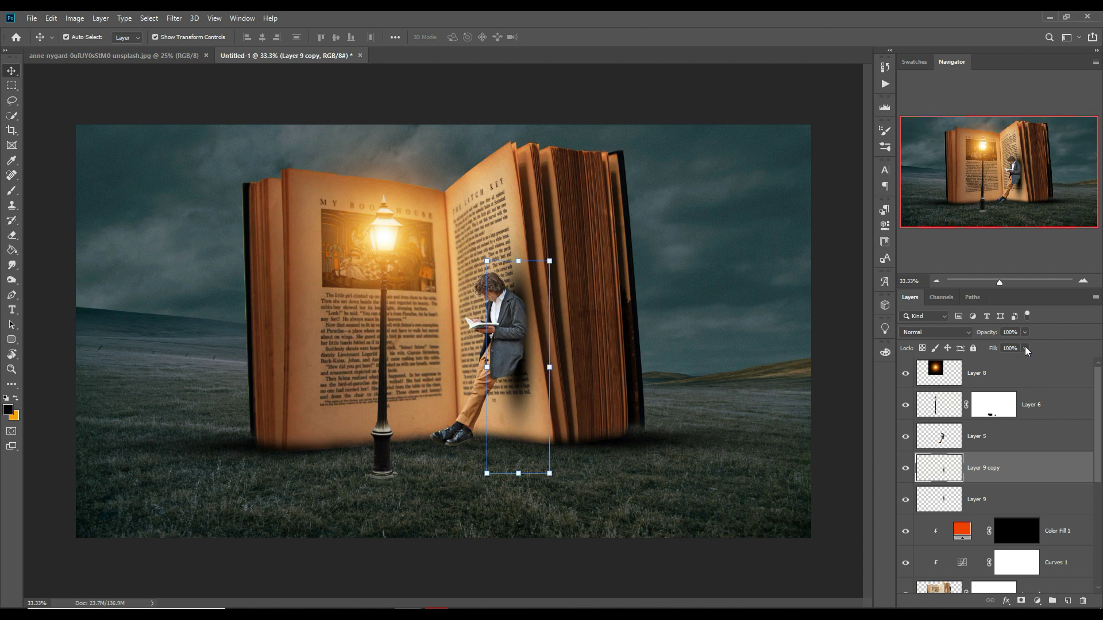
Step: Lower the copied shadow layer's fill to 51%
left_click_drag(1024, 359, 1006, 364)
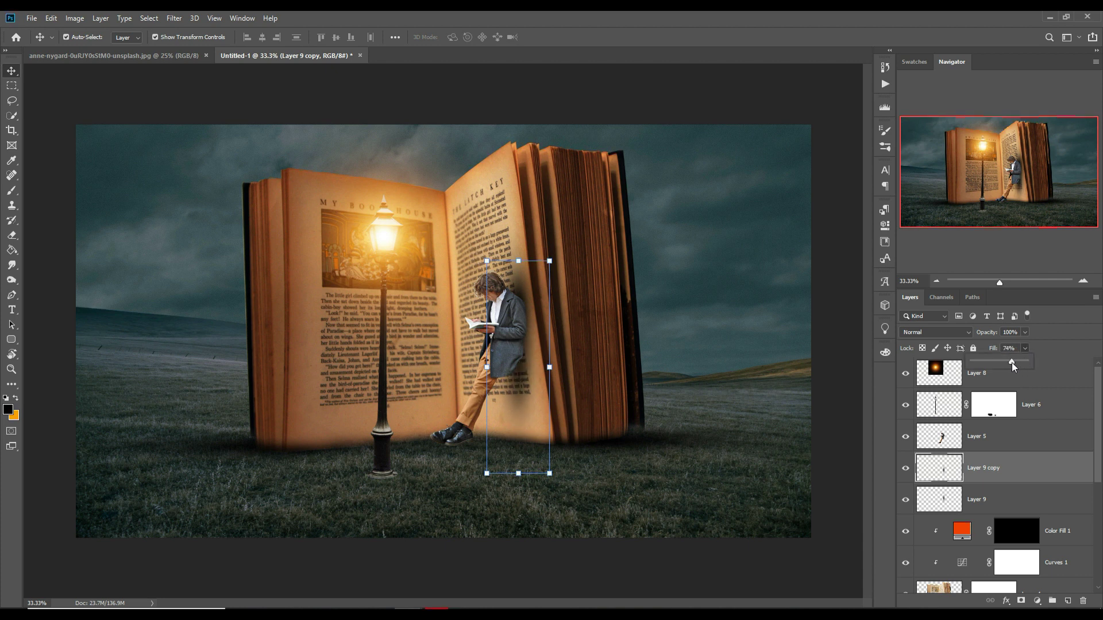
left_click_drag(1012, 365, 998, 363)
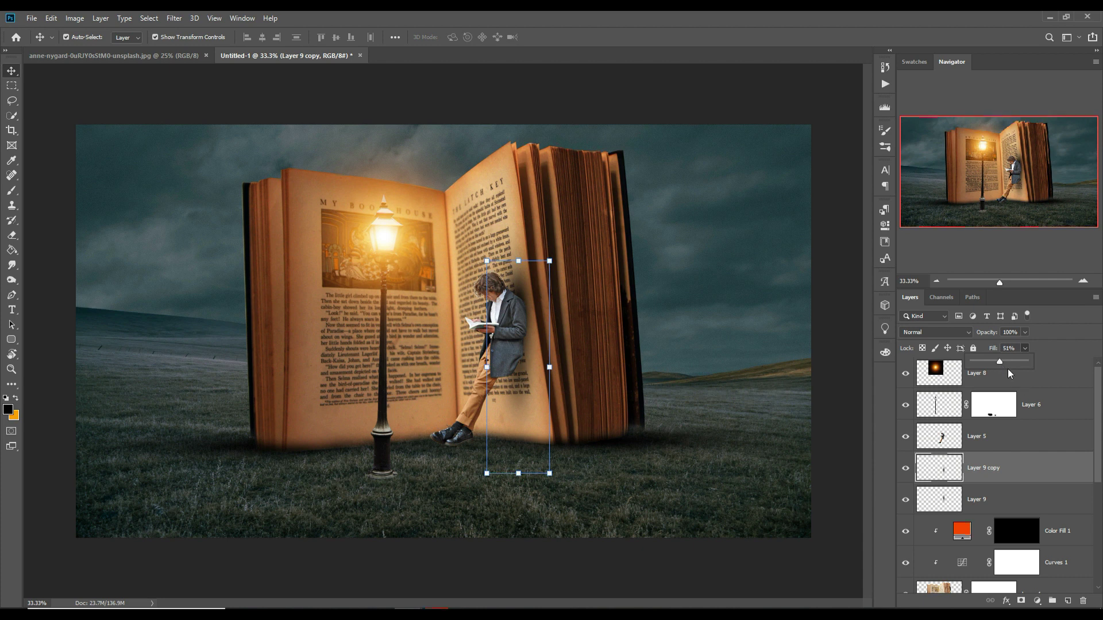
left_click(14, 73)
Step: Add a new layer above the reading man and clip it to his layer
left_click(1020, 441)
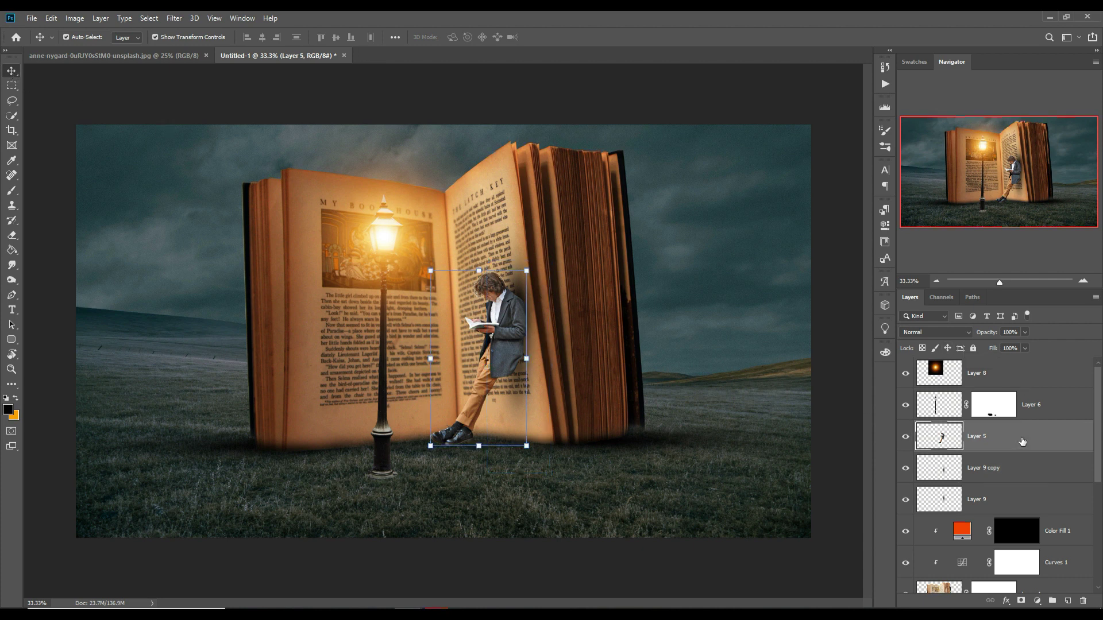
left_click(1068, 601)
right_click(1019, 440)
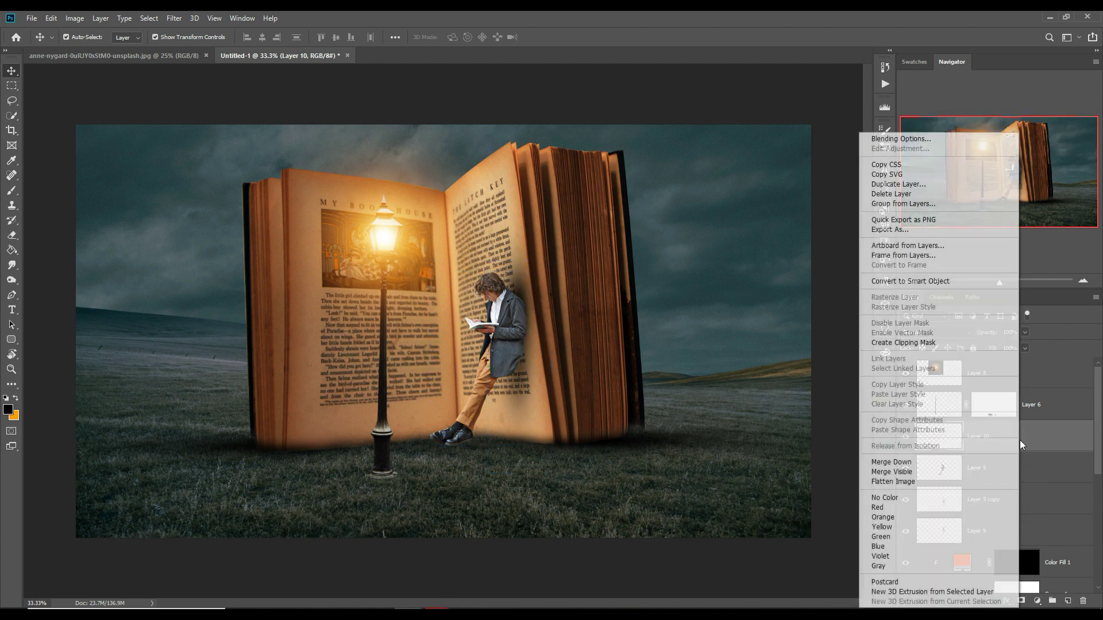
left_click(884, 342)
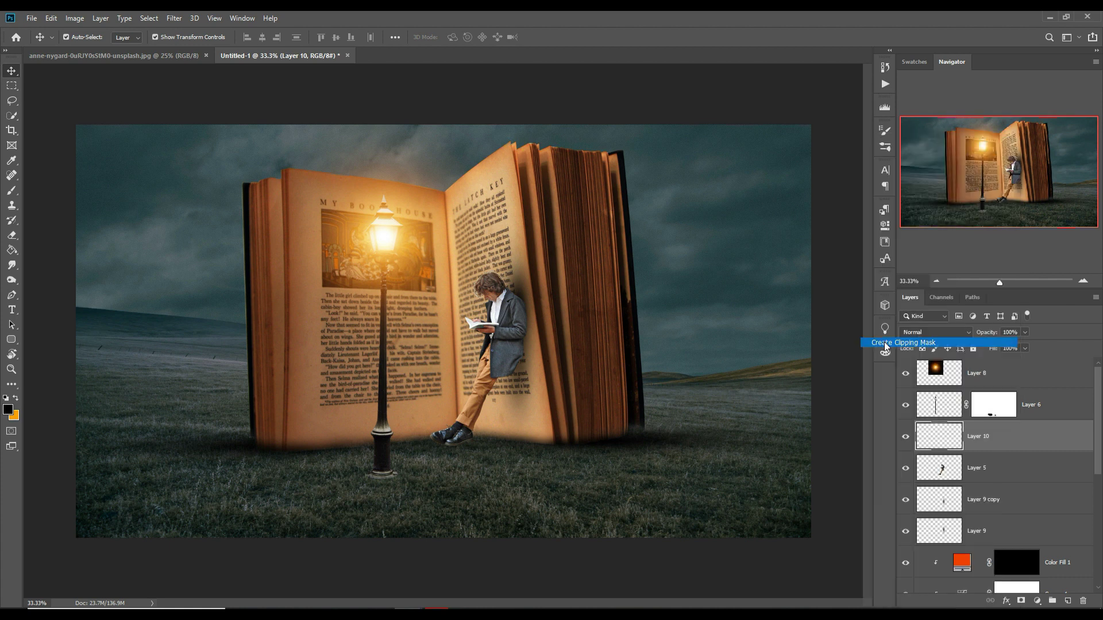
Step: Paint soft black shading down the man's back and legs on the clipped layer with a 100 px brush at 34% opacity
left_click(11, 190)
key("bracketleft")
key("bracketleft")
key("bracketleft")
mouse_move(260, 40)
left_mouse_down()
mouse_move(260, 55)
mouse_move(230, 57)
left_mouse_up()
key("bracketleft")
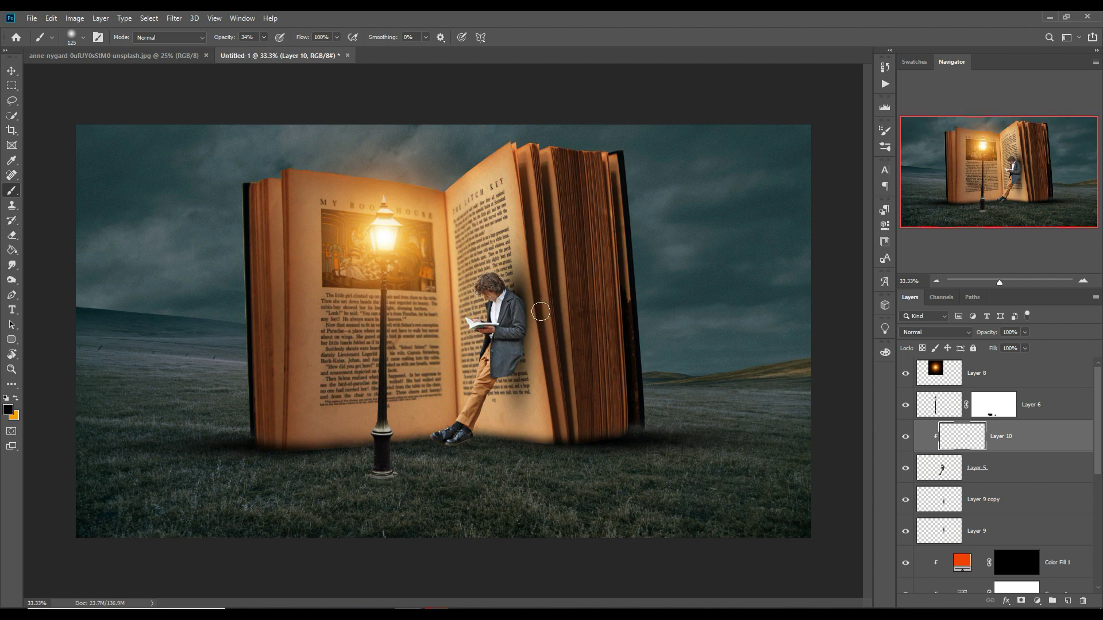
key("bracketleft")
left_click_drag(502, 392, 489, 443)
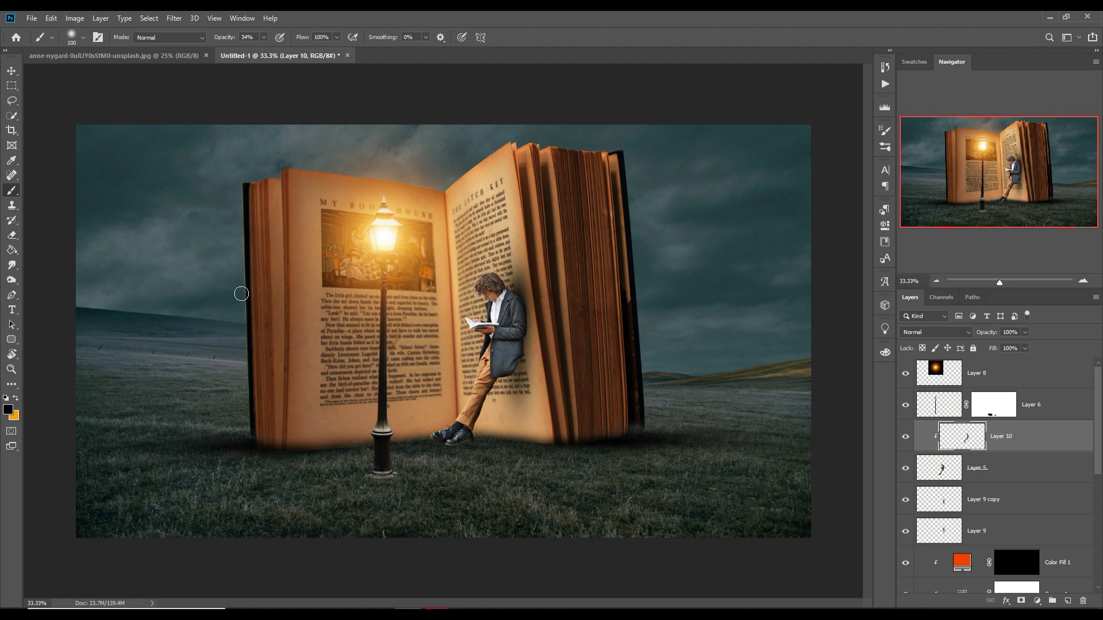
Step: Add a new layer beneath the man and paint a soft black spot under his shoes at 100% brush opacity
key("v")
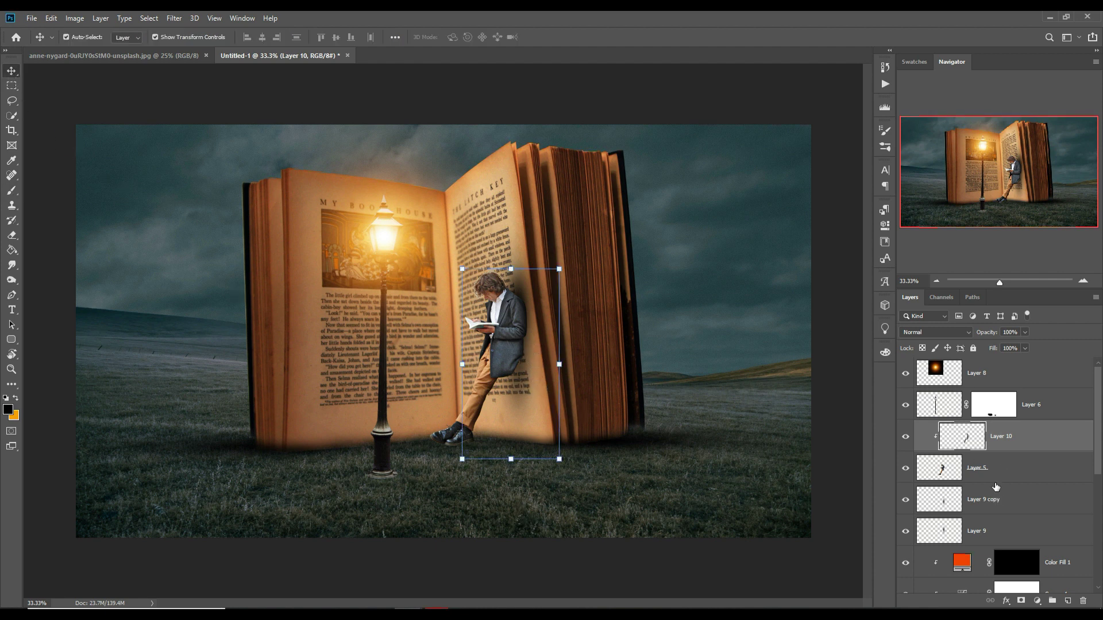
left_click(1021, 503)
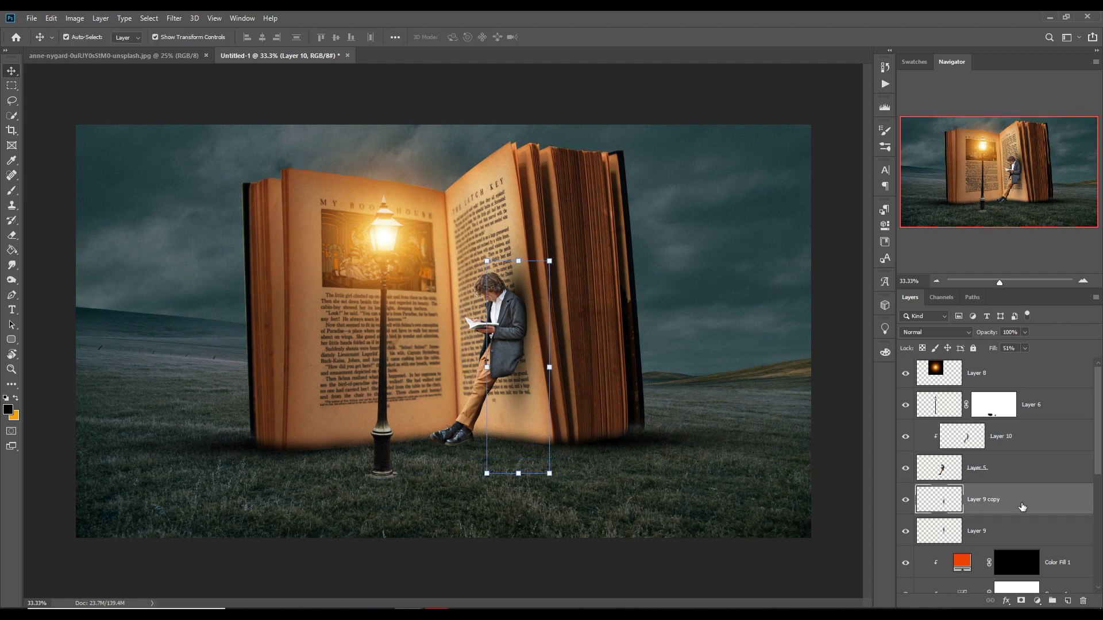
left_click(1067, 601)
left_click(12, 190)
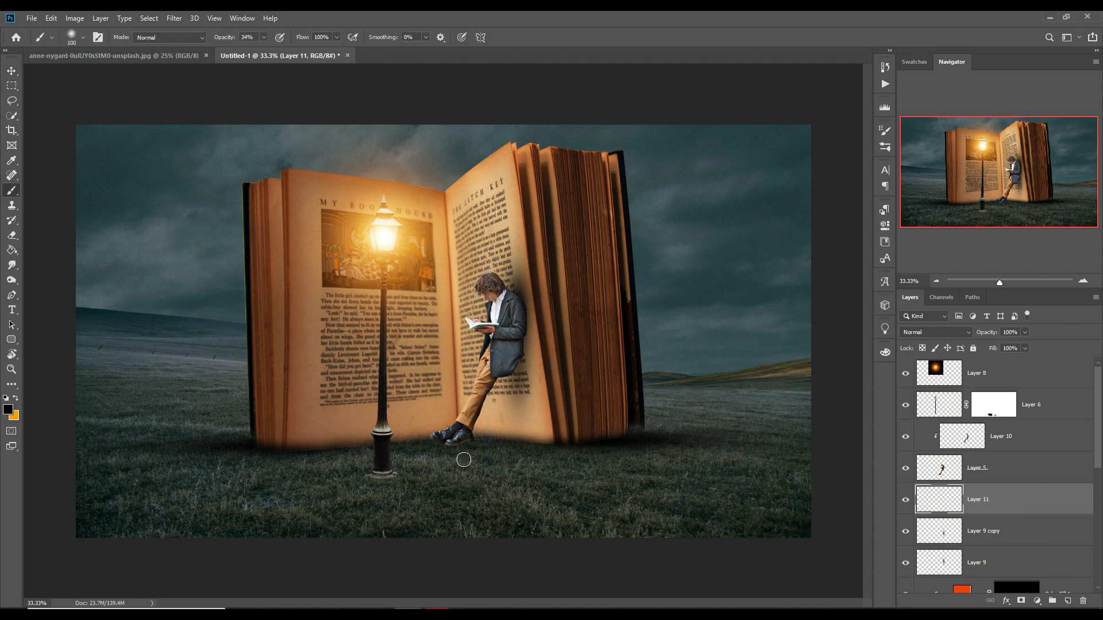
left_click(266, 38)
left_click_drag(263, 51, 355, 68)
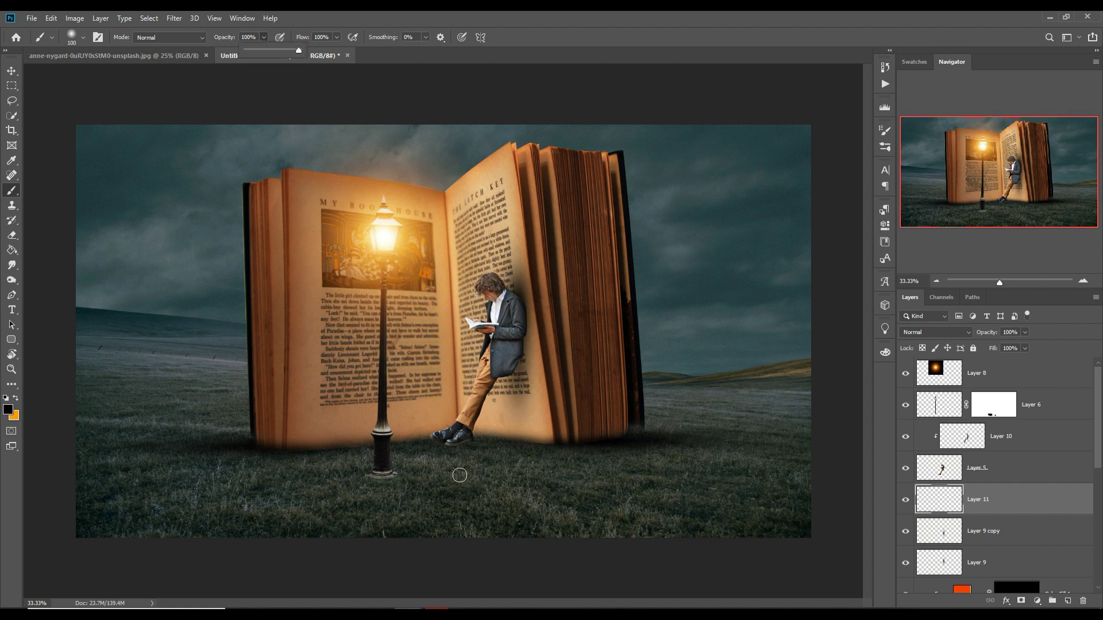
left_click(452, 453)
Step: Stretch the black spot into a thin ground shadow about 783% wide and 63% high, positioned under the man's shoes
key("v")
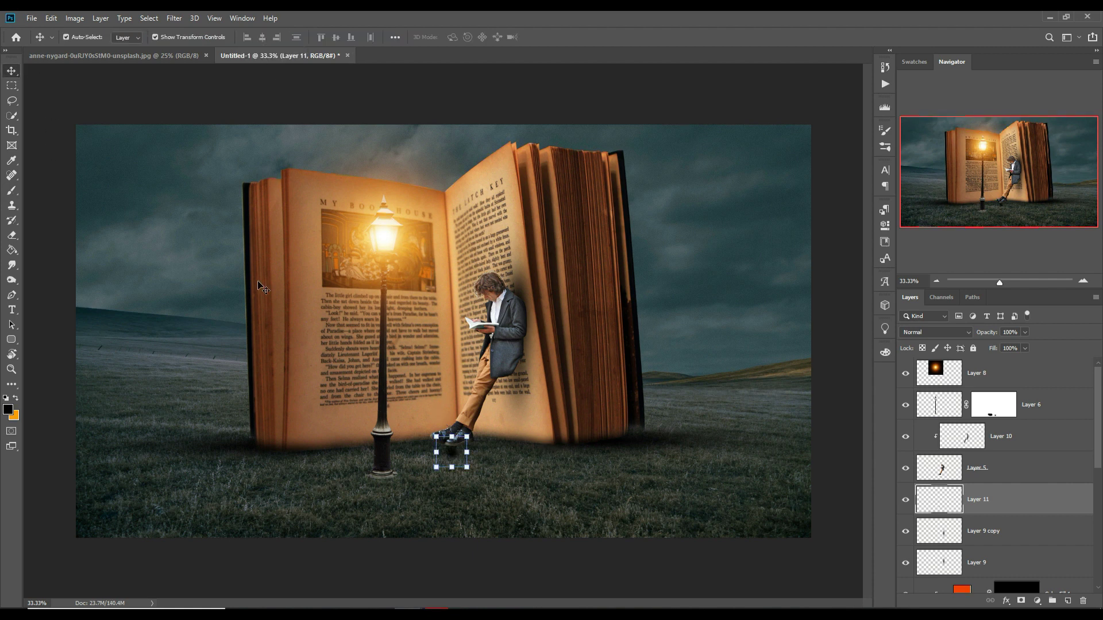
left_click_drag(475, 460, 688, 459)
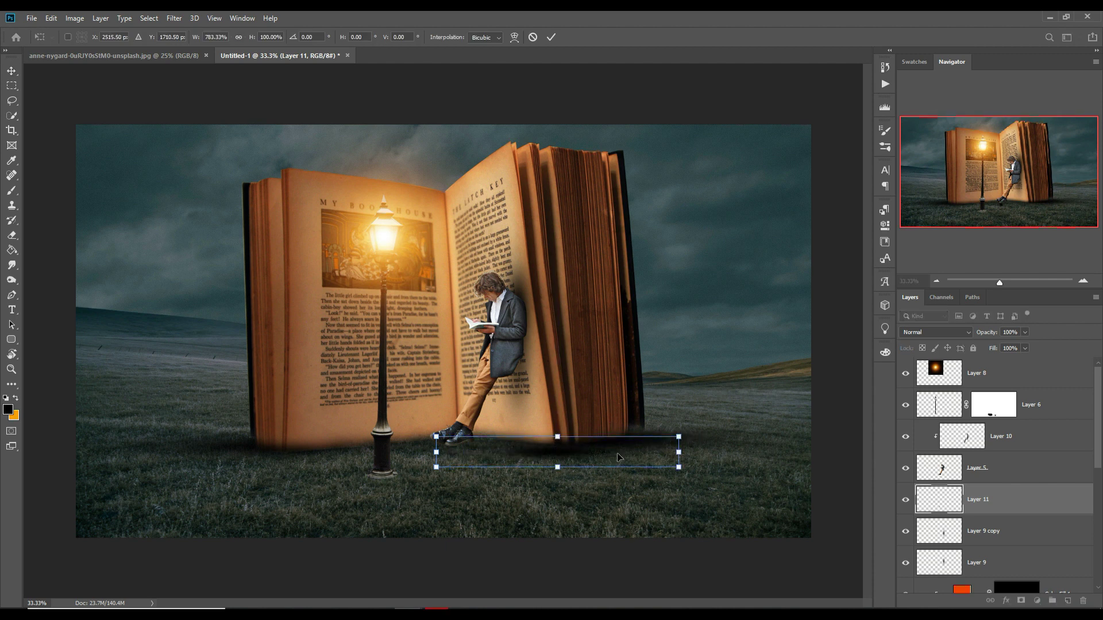
mouse_move(565, 457)
left_mouse_down()
mouse_move(446, 447)
mouse_move(477, 449)
left_mouse_up()
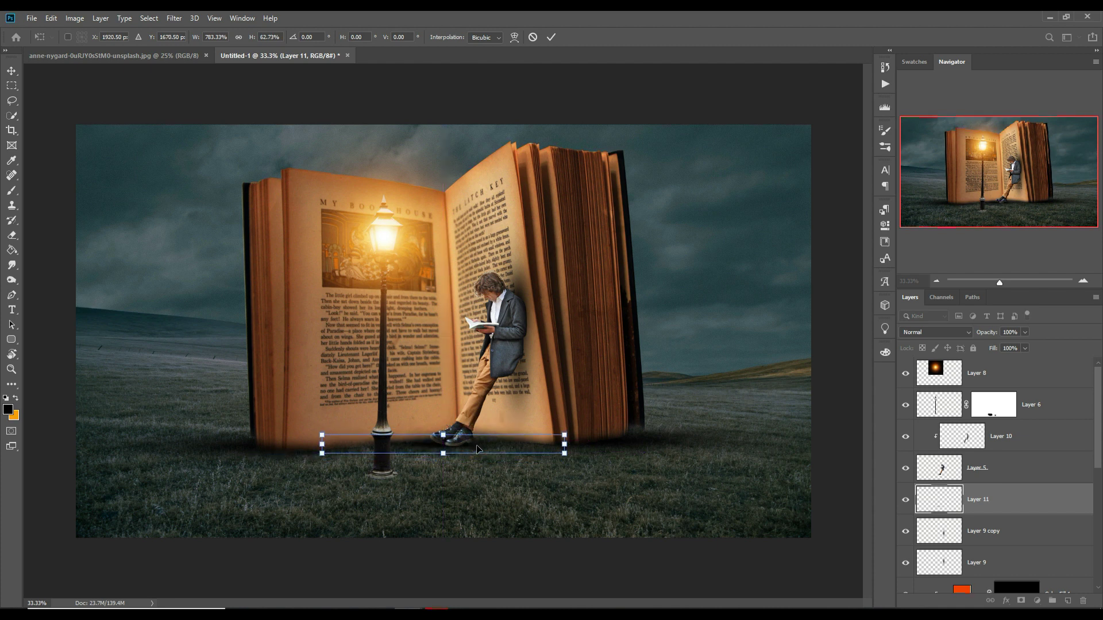
key("Right")
key("Right")
key("Down")
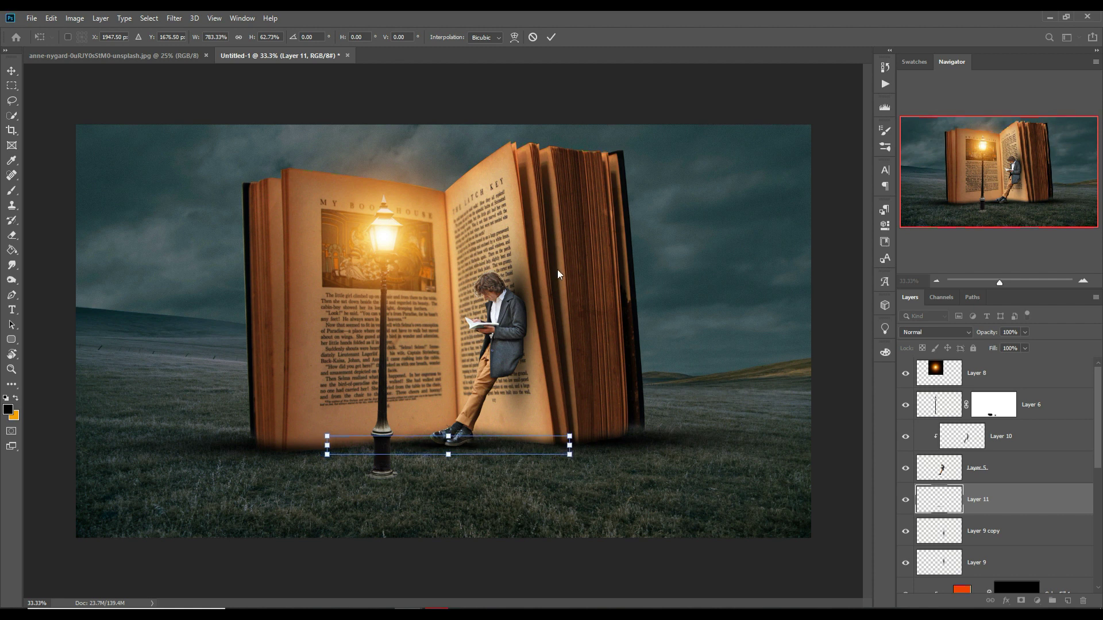
left_click(551, 37)
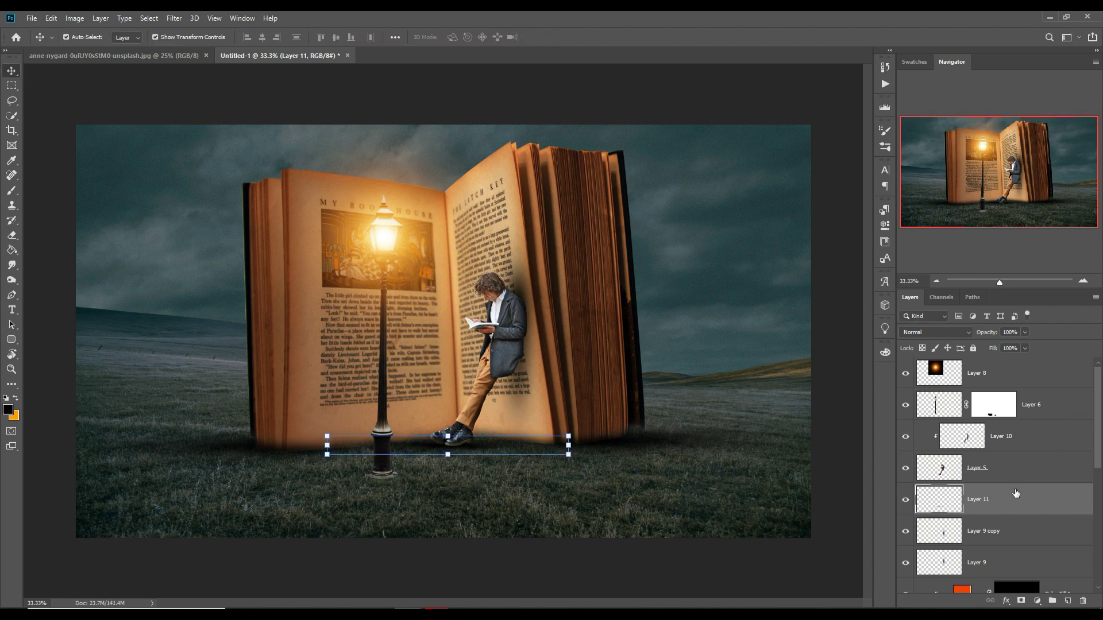
Step: Target the book's Curves 1 layer mask and enlarge the soft brush to 800 px with black as the paint colour
scroll(1015, 493, "down", 2)
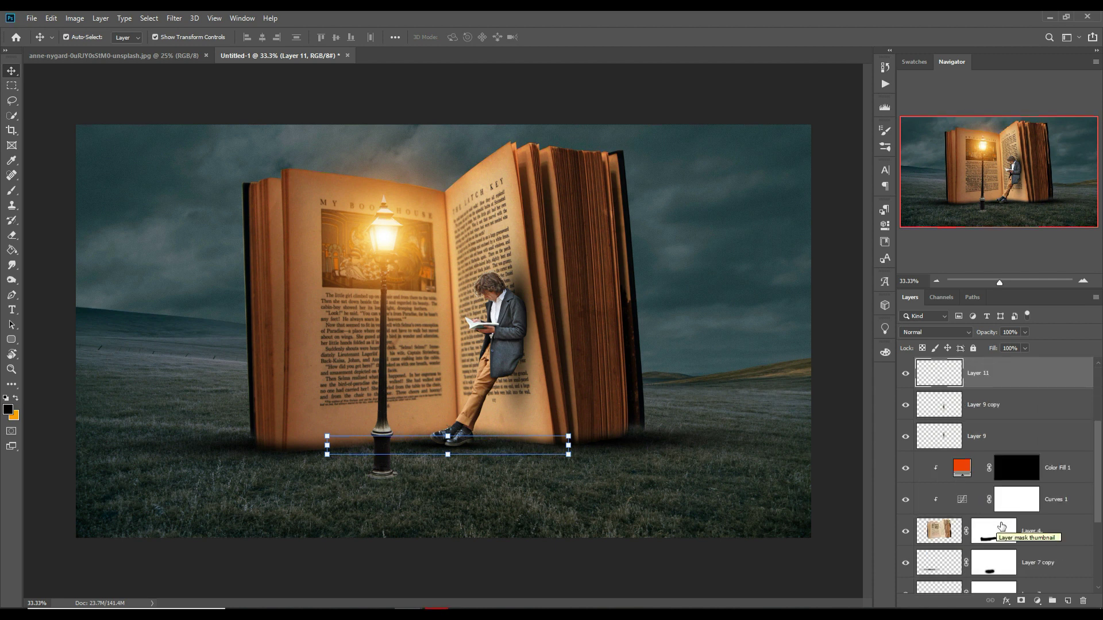
left_click(1014, 498)
left_click(11, 191)
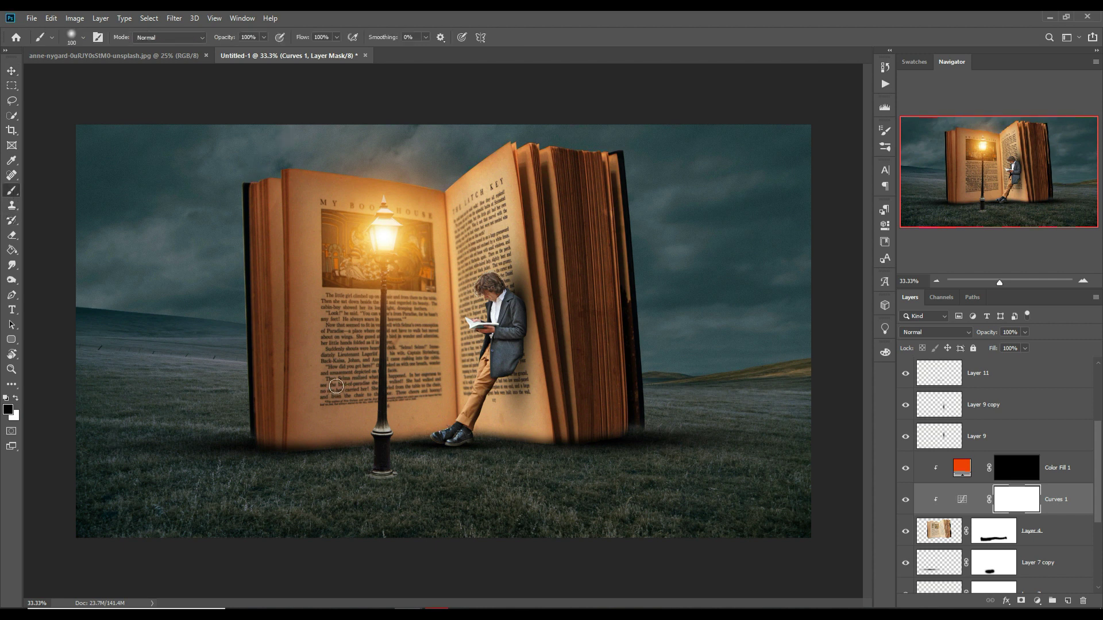
key("bracketright")
key("bracketright")
key("bracketright")
key("bracketright")
key("bracketright")
key("bracketright")
key("bracketright")
key("bracketright")
key("bracketright")
key("x")
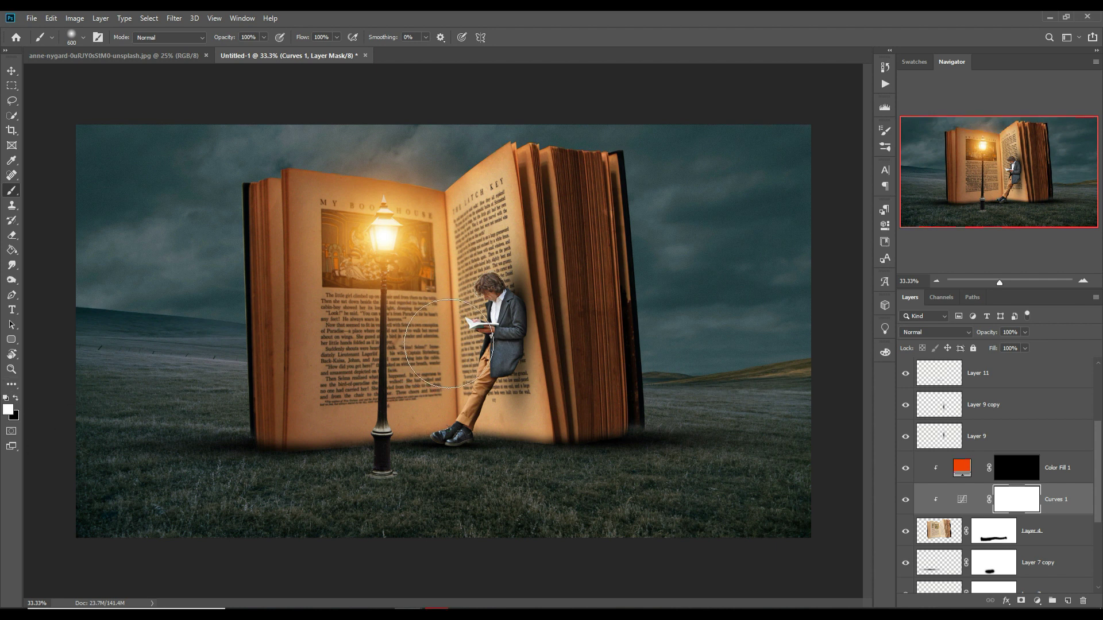
left_click(15, 398)
key("bracketright")
key("bracketright")
Step: Try a black dab around the lamp on the Curves 1 mask, and undo it
left_click(383, 261)
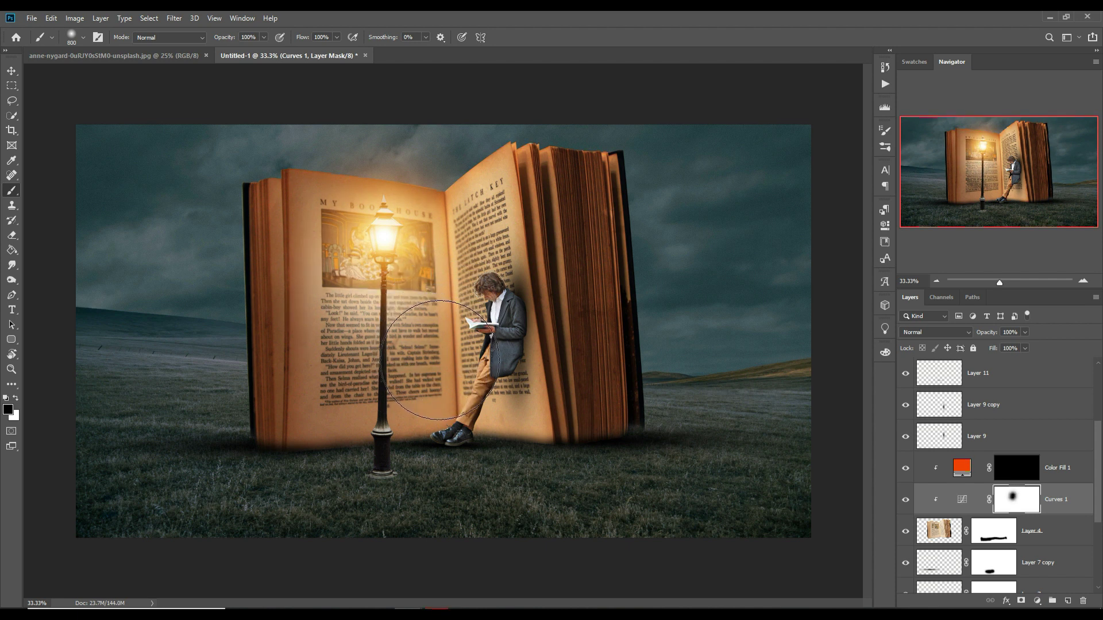
key("ctrl+z")
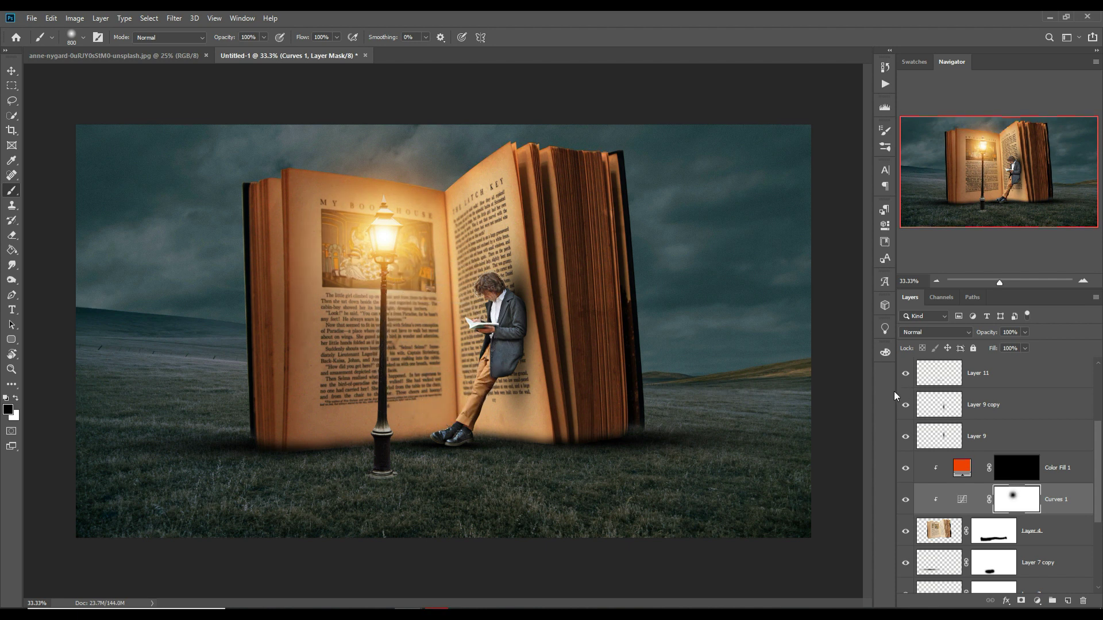
key("ctrl+z")
Step: Paint white on the Color Fill 1 mask around the lamp and across both book pages to reveal the orange glow
left_click(1024, 477)
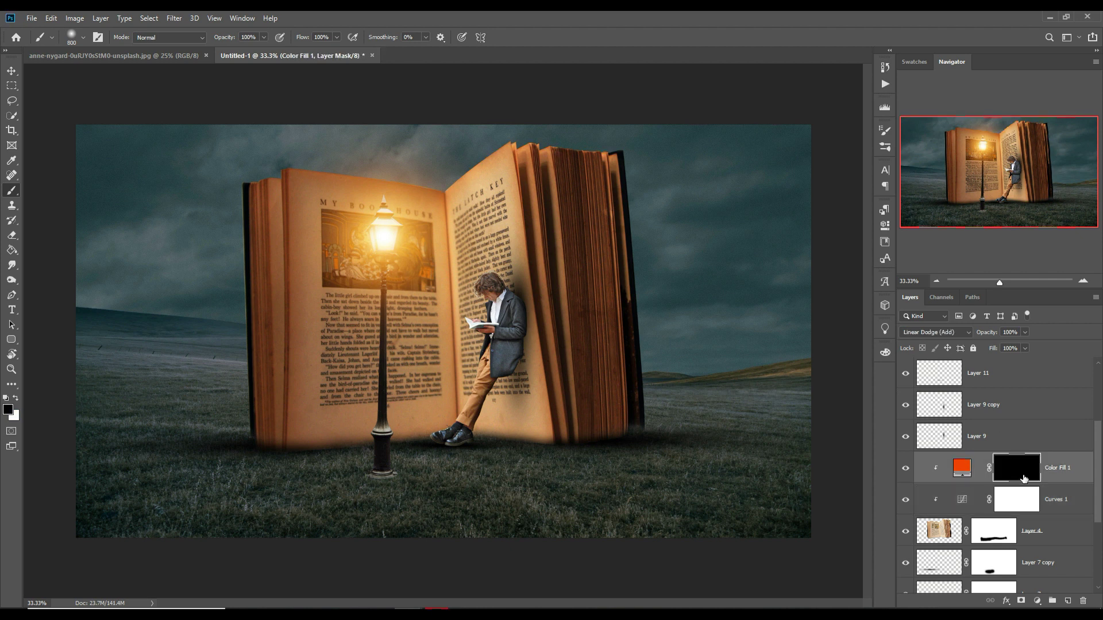
left_click(15, 398)
left_click(377, 255)
left_click(373, 264)
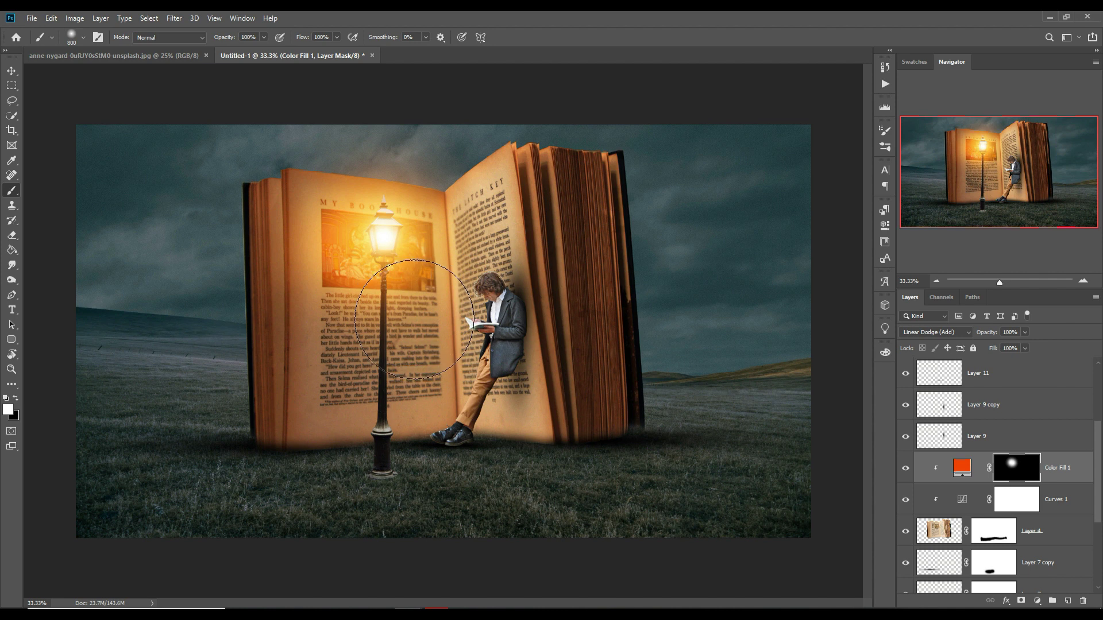
left_click(366, 315)
left_click(461, 235)
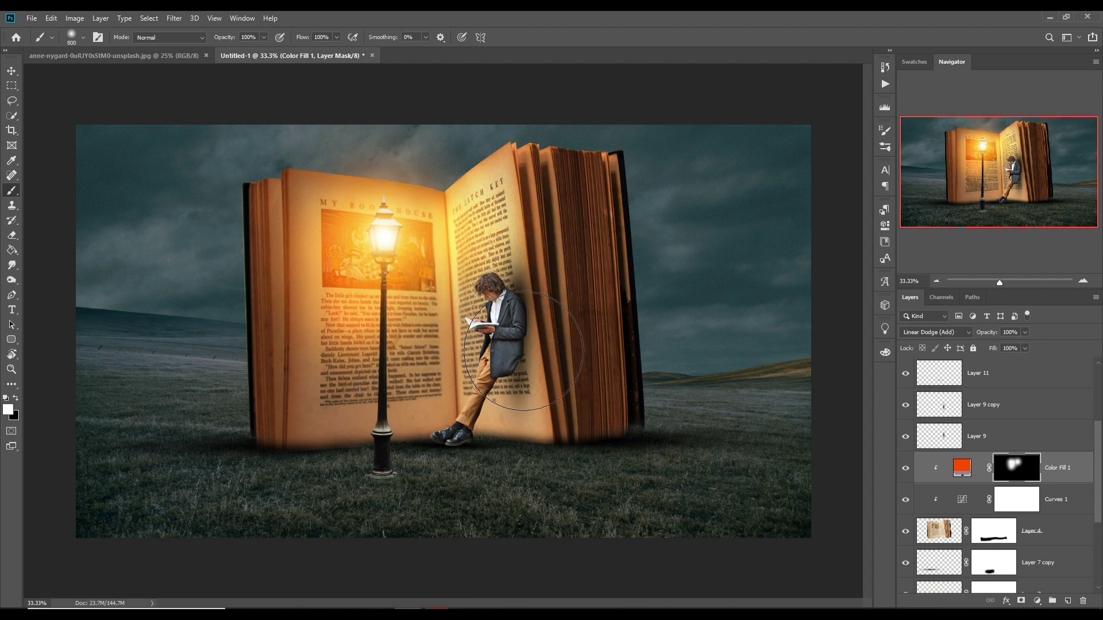
left_click(485, 305)
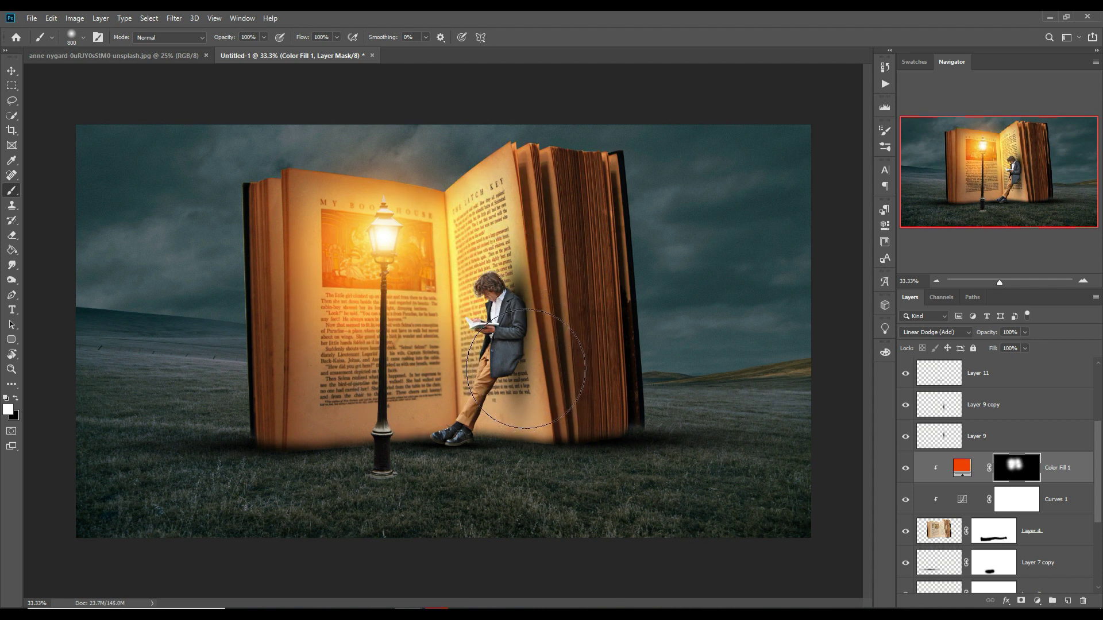
left_click(505, 211)
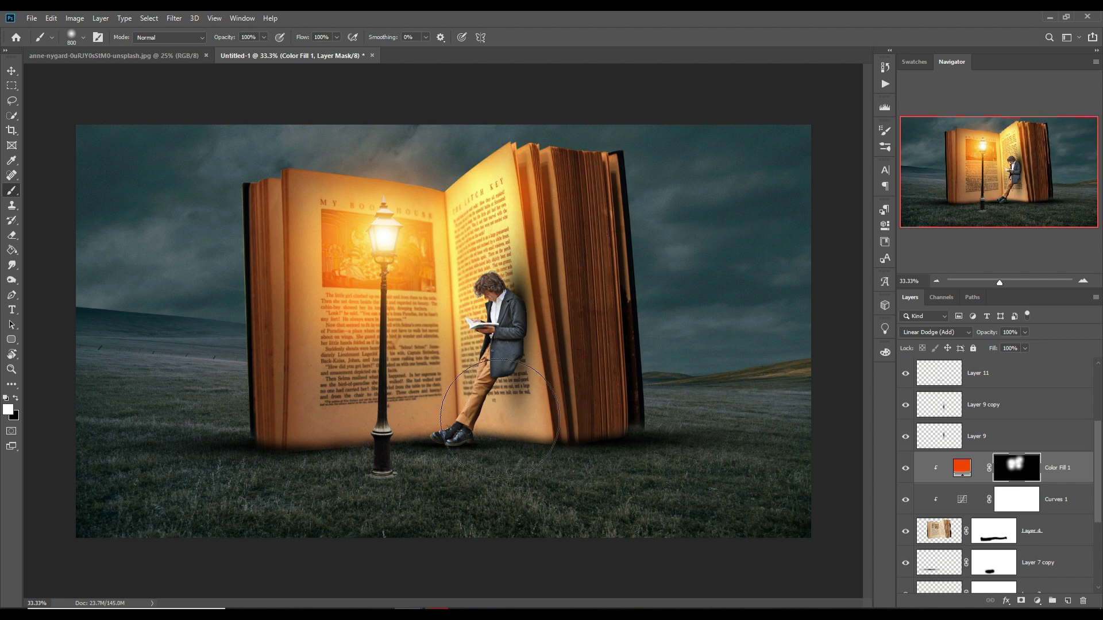
left_click(487, 386)
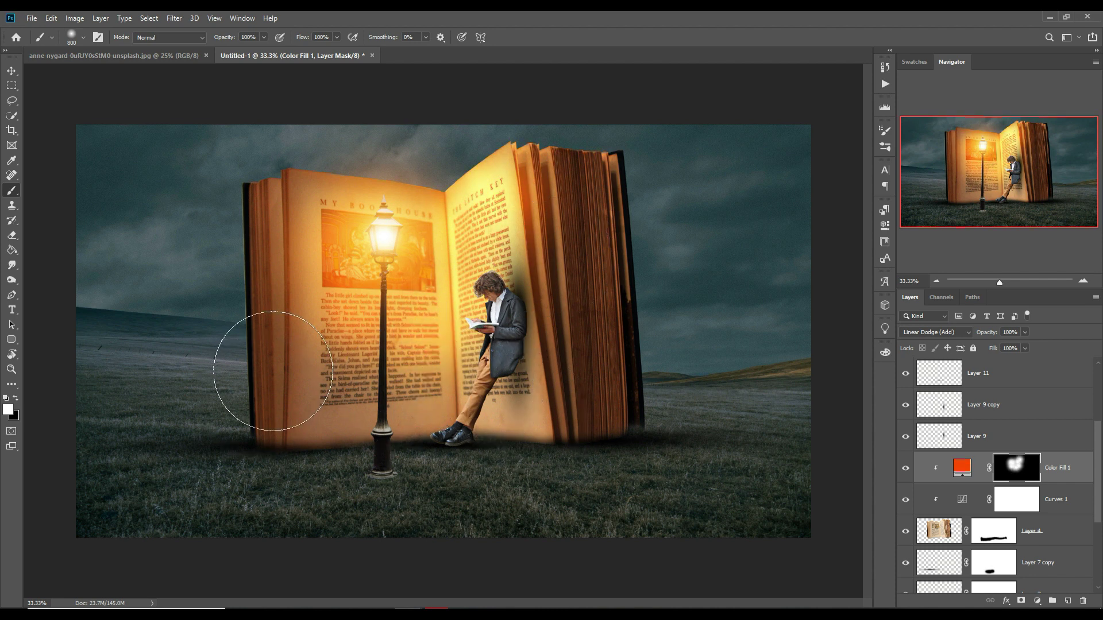
Step: Add a new layer above Layer 10, clip it to the man, and set its blend mode to Linear Dodge (Add)
scroll(985, 465, "up", 4)
left_click(1008, 472)
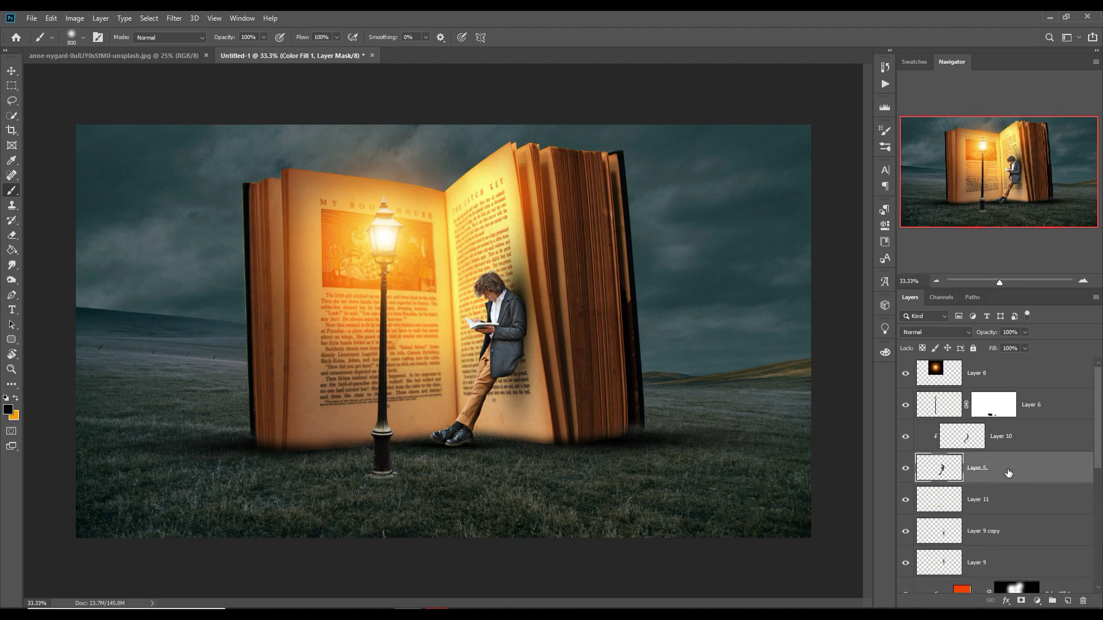
left_click(1036, 441)
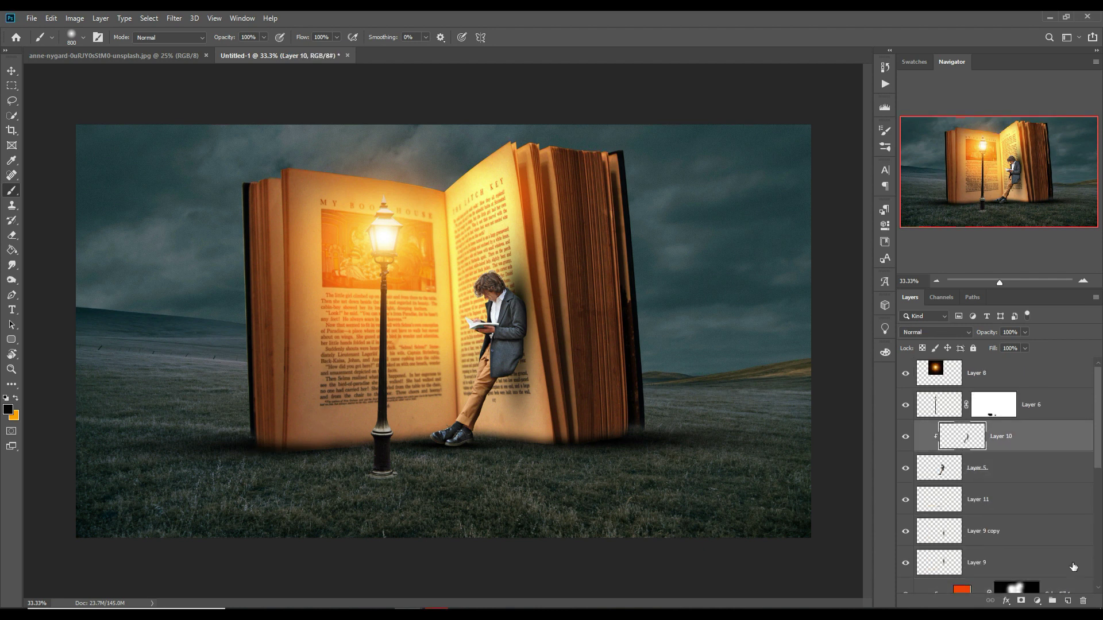
left_click(1067, 601)
right_click(1020, 438)
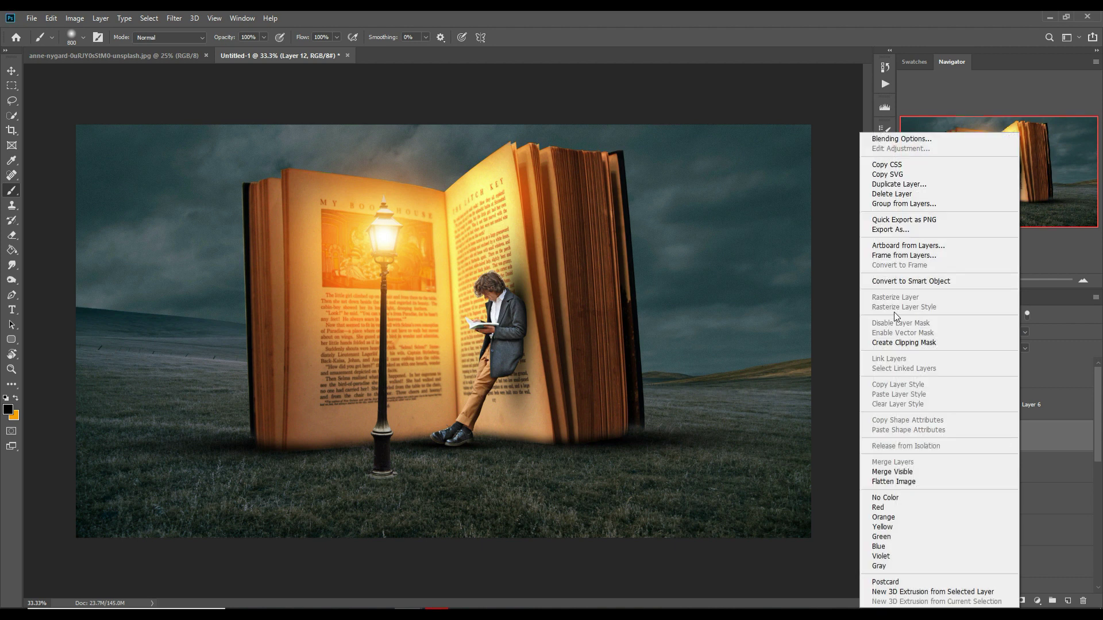
left_click(909, 343)
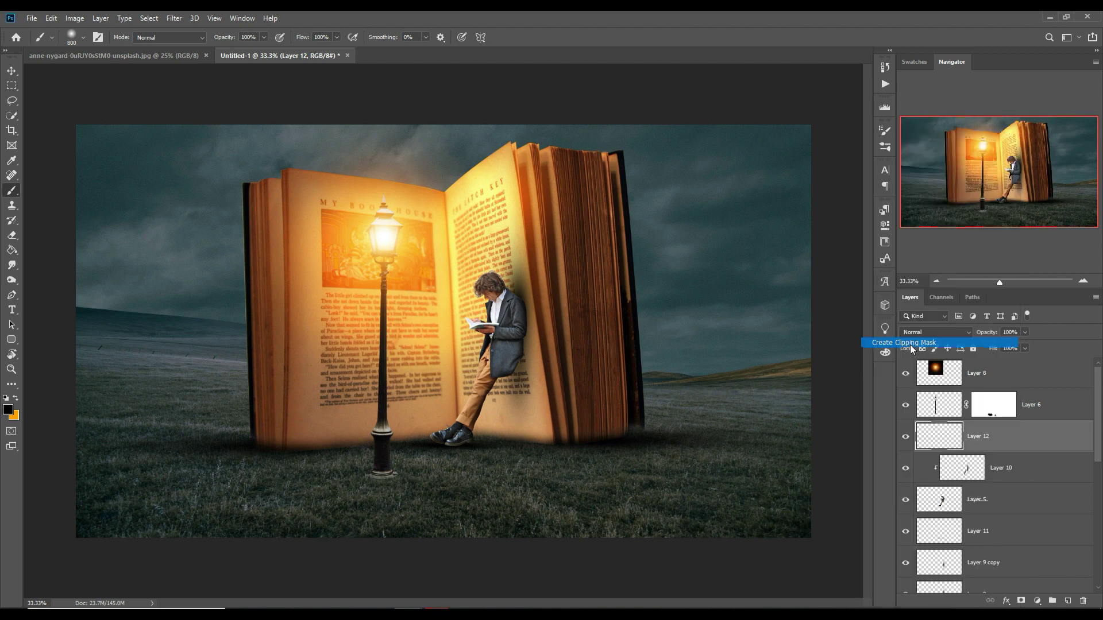
left_click(936, 332)
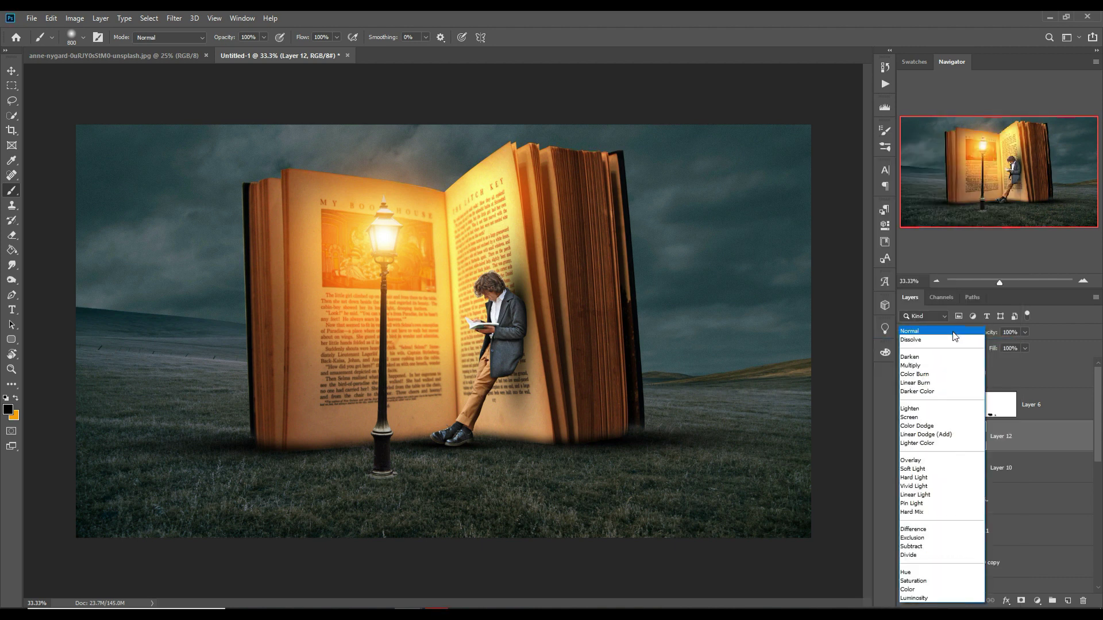
left_click(929, 435)
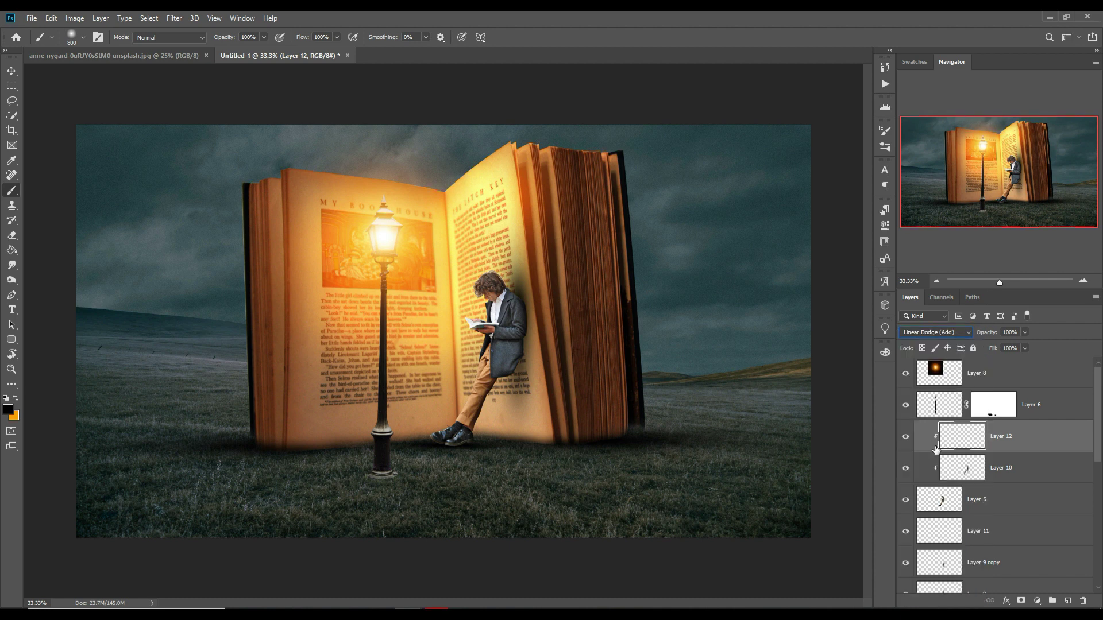
Step: Add a Solid Color fill layer over the man with the orange colour f96400
left_click(1036, 600)
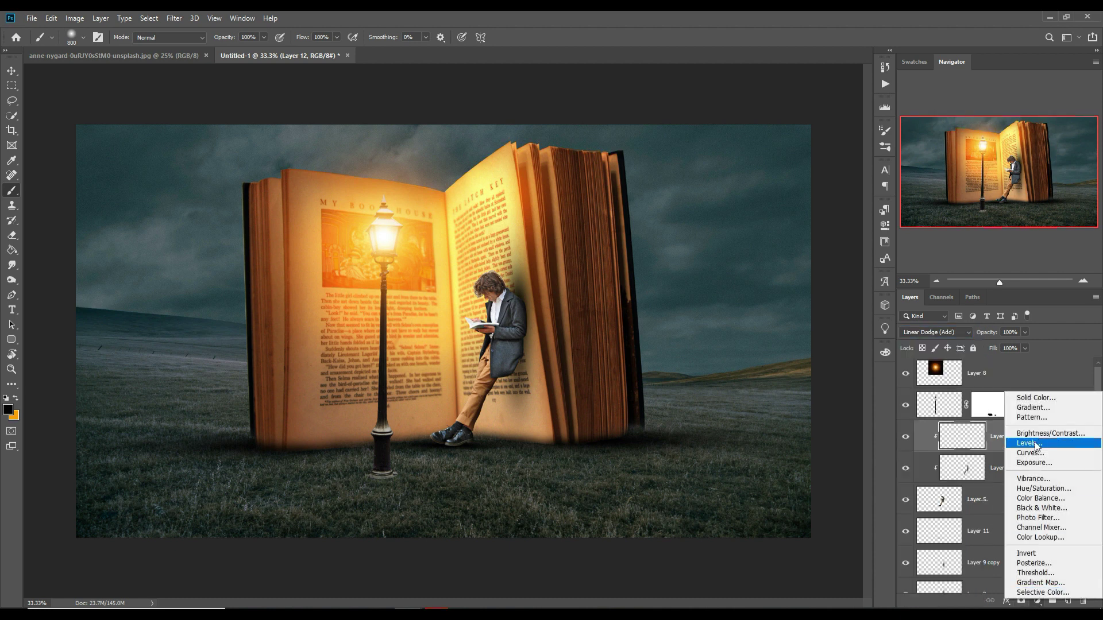
left_click(1030, 398)
left_click(793, 429)
left_click(779, 306)
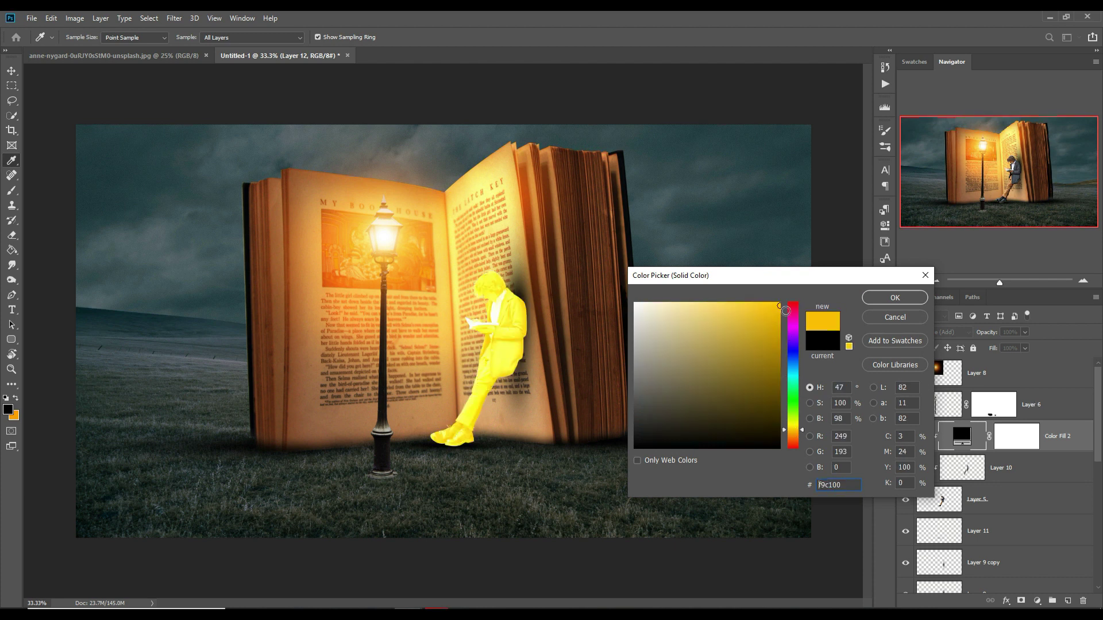
left_click(806, 437)
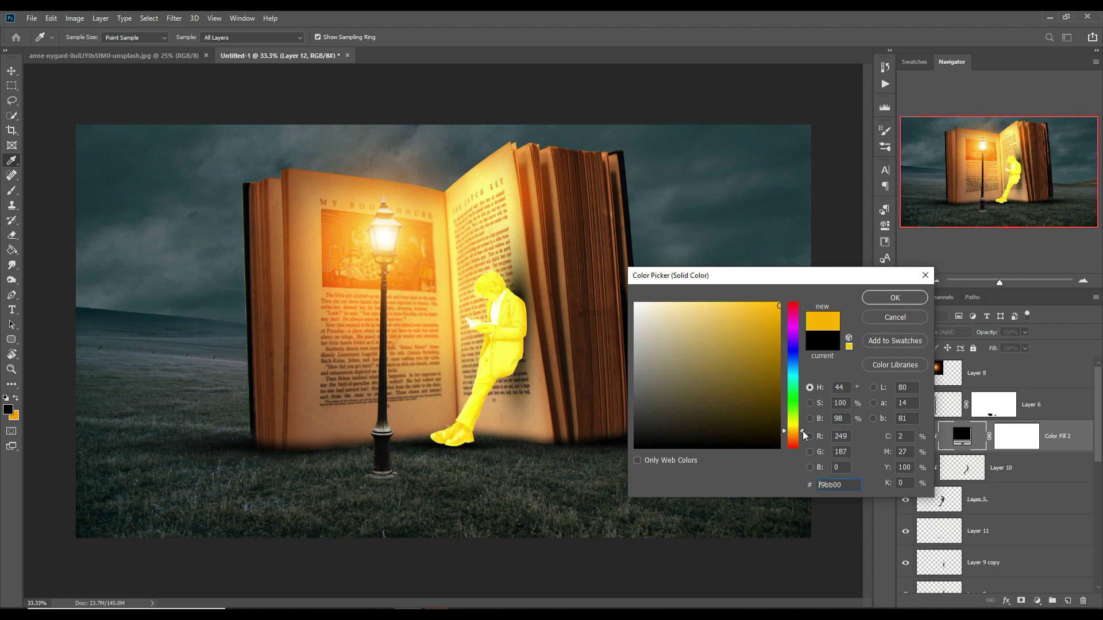
left_click_drag(805, 442, 807, 444)
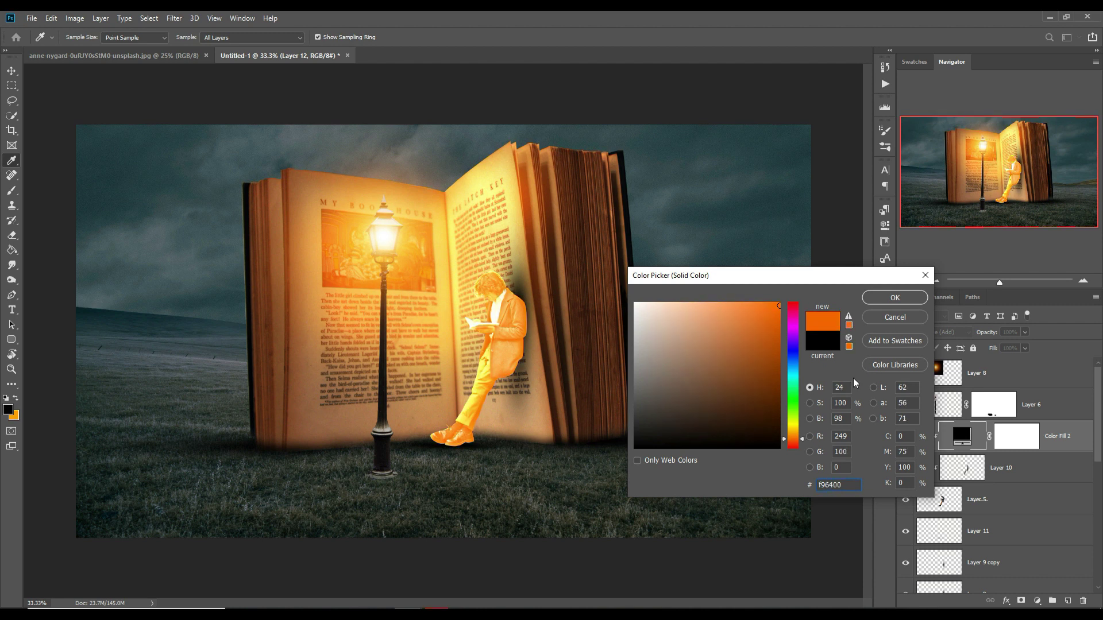
left_click(884, 296)
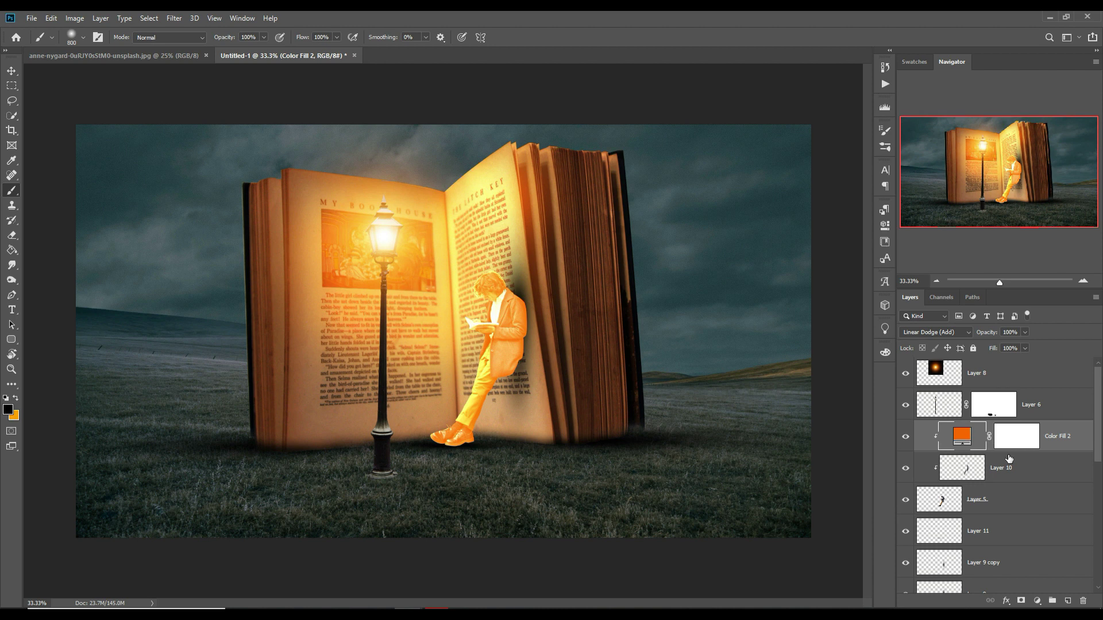
Step: Fill the Color Fill 2 layer mask with black to hide the orange on the man
left_click(1016, 437)
left_click(11, 250)
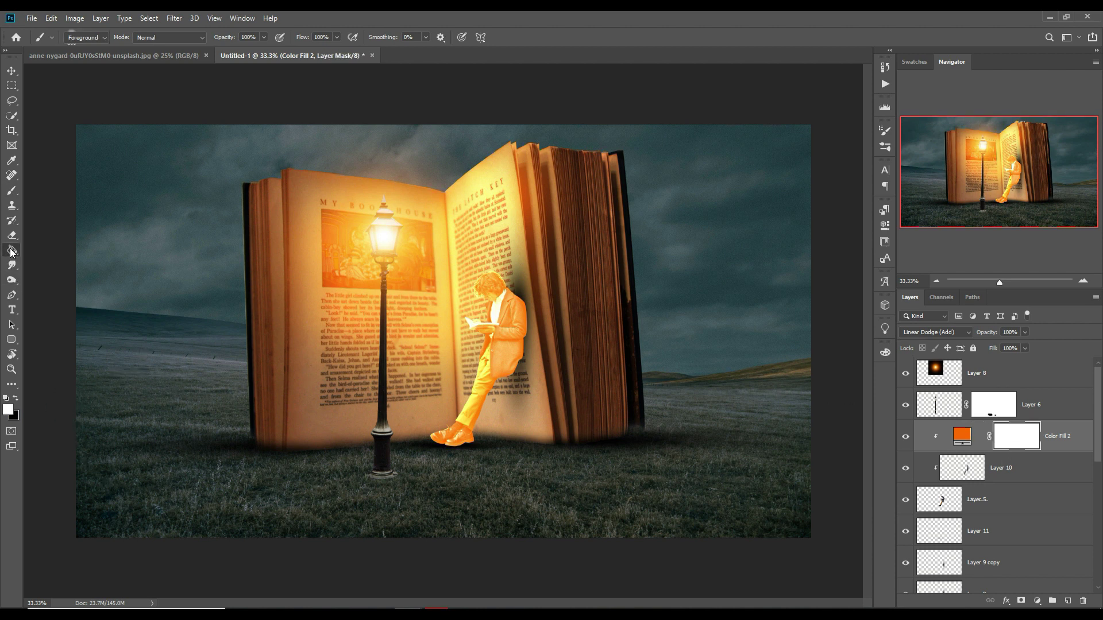
left_click(16, 398)
left_click(320, 330)
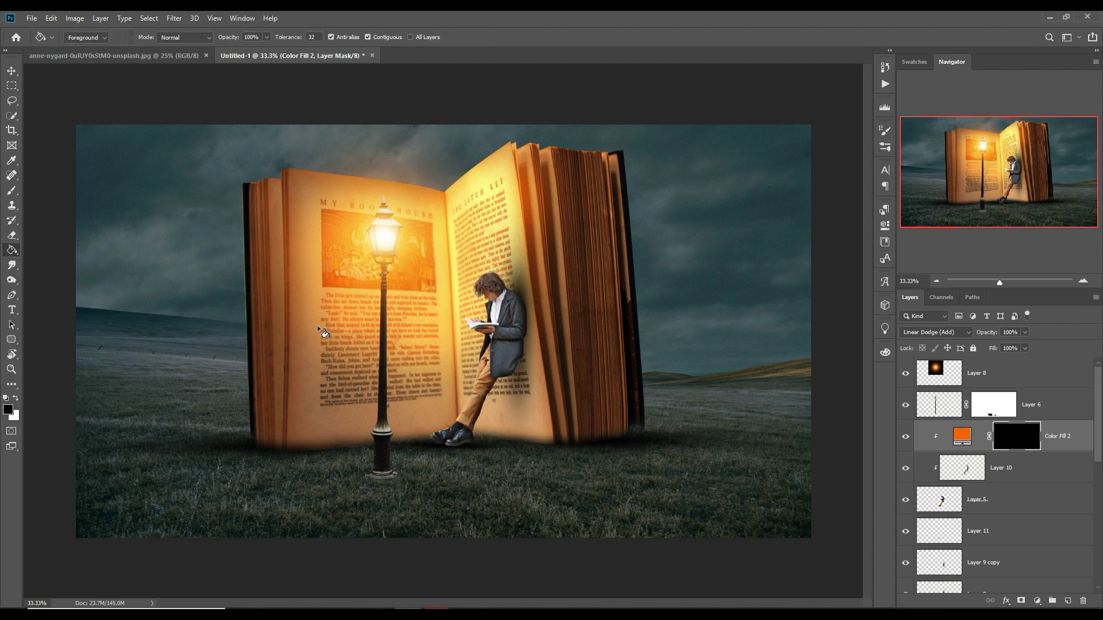
Step: Paint white on the Color Fill 2 mask along the man's lamp-facing side, from his head to his shoes, to reveal the orange light
left_click(15, 400)
left_click(12, 190)
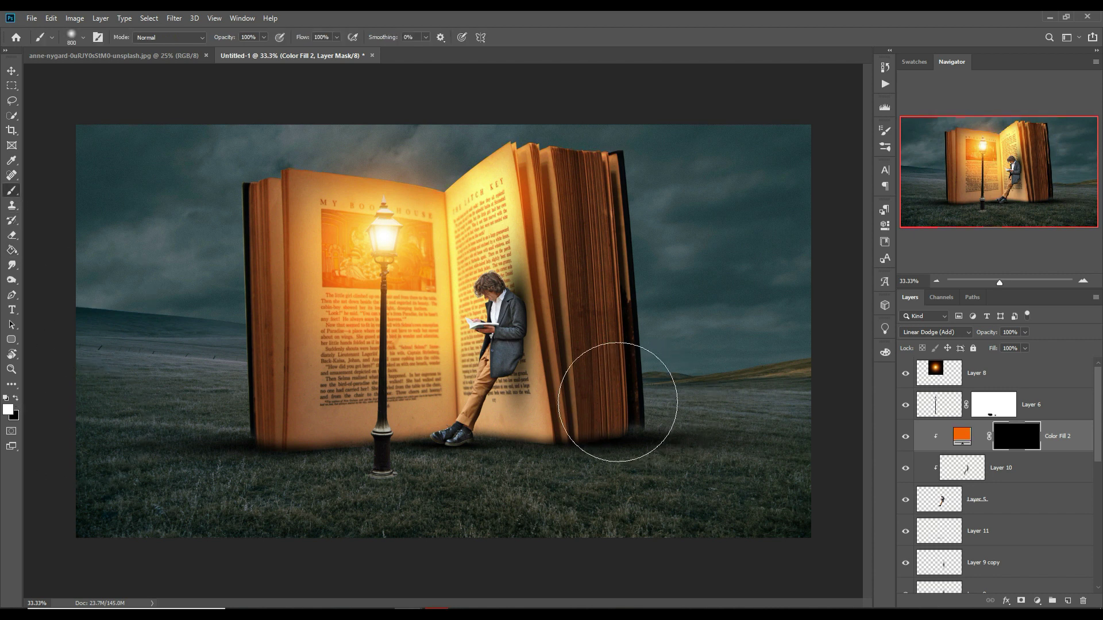
key("bracketleft")
key("bracketleft")
key("bracketleft")
key("bracketleft")
key("bracketleft")
key("bracketleft")
left_click(474, 285)
mouse_move(480, 289)
left_mouse_down()
mouse_move(497, 275)
mouse_move(479, 286)
mouse_move(491, 338)
mouse_move(478, 383)
mouse_move(445, 437)
mouse_move(458, 422)
left_mouse_up()
key("bracketleft")
key("bracketleft")
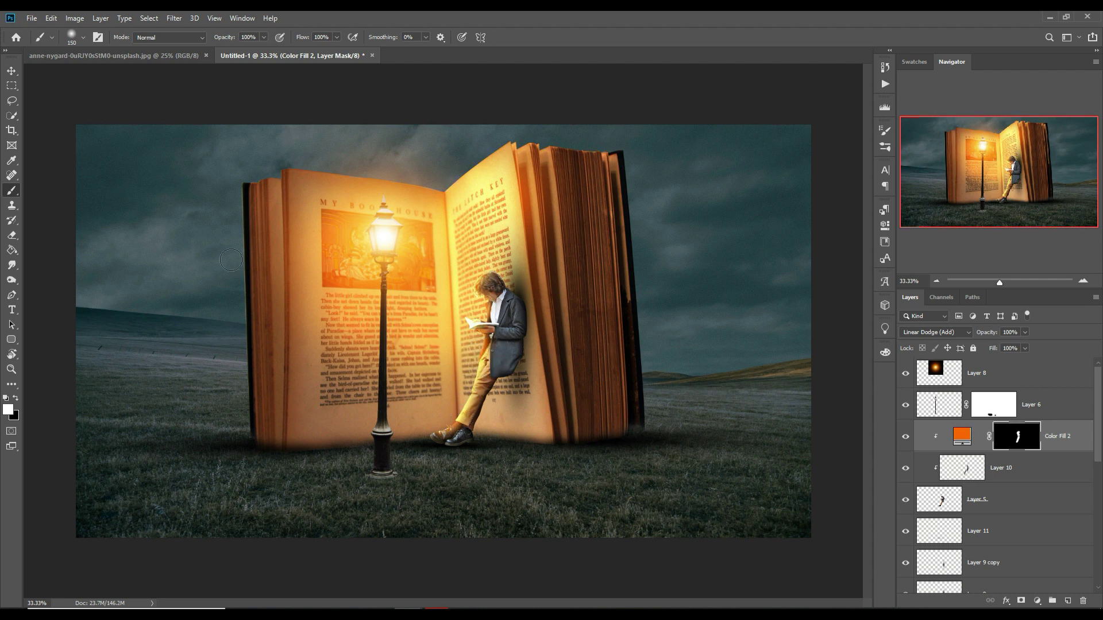
left_click(12, 74)
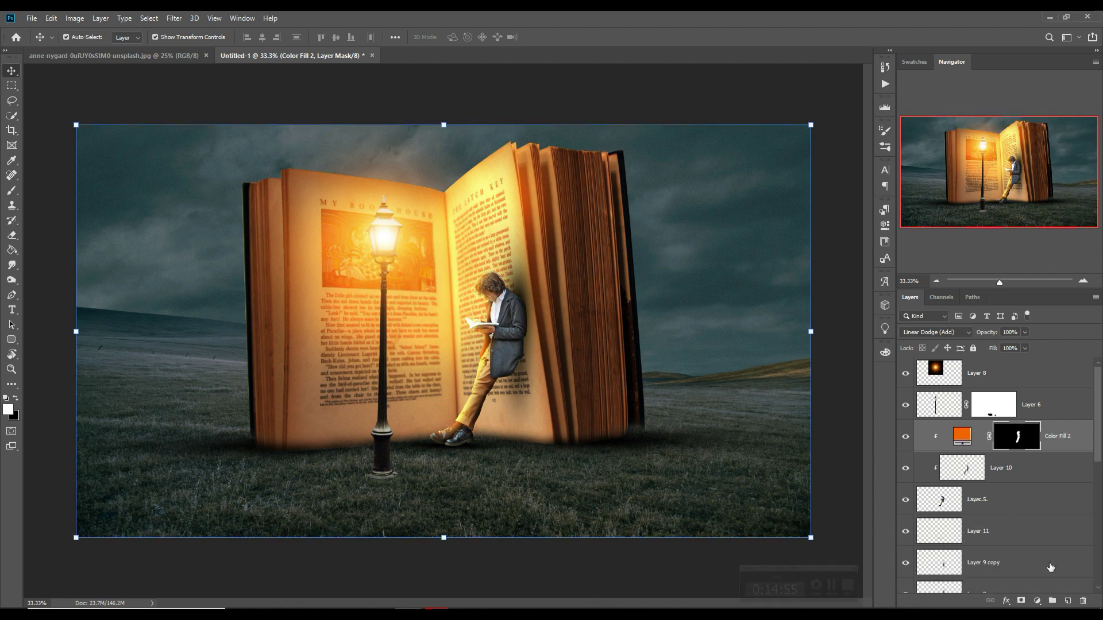
Step: Add a Curves adjustment above the sky on Layer 3 and darken it with a point at input 174, output 127
scroll(1047, 549, "down", 2)
scroll(1047, 549, "down", 5)
left_click(1007, 514)
left_click(1037, 601)
left_click(1031, 453)
left_click(794, 330)
left_click_drag(800, 335, 815, 344)
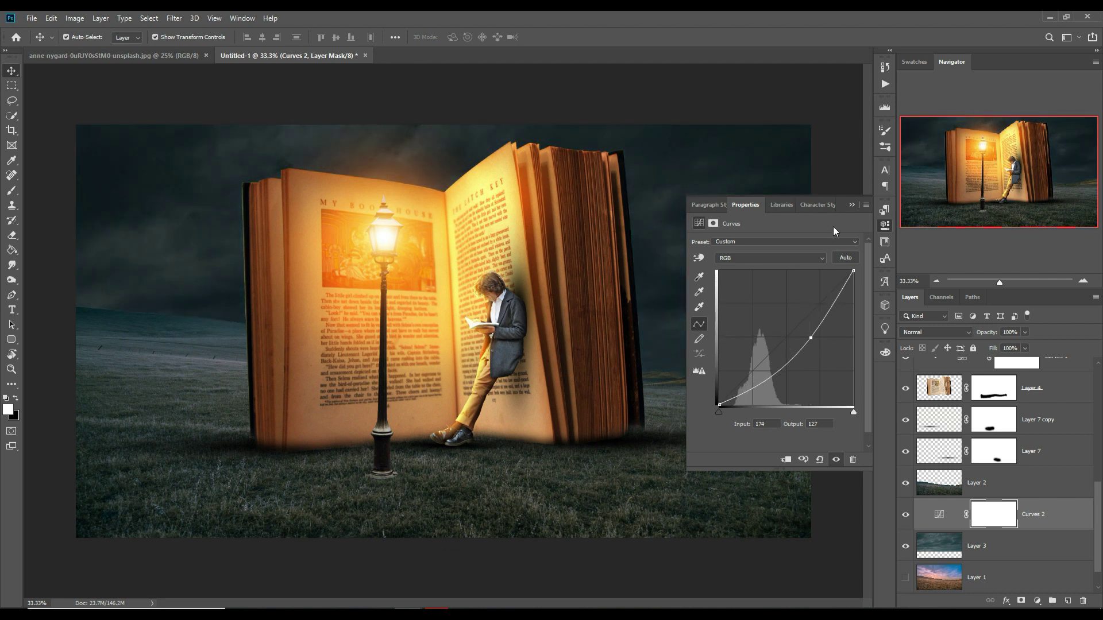
left_click(851, 206)
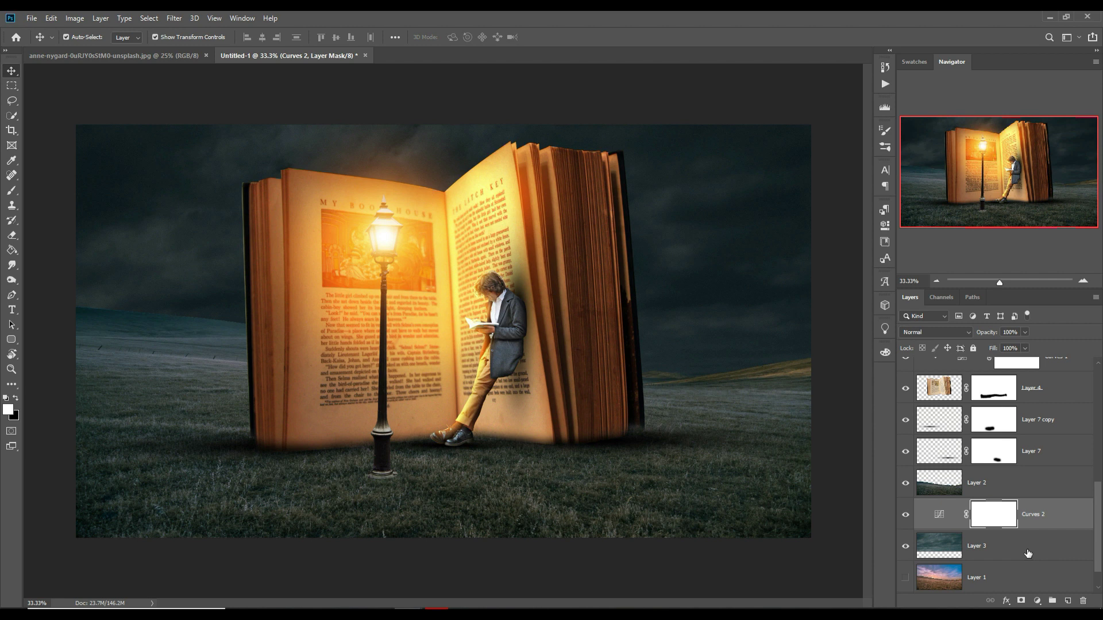
Step: Add a Curves adjustment above the hidden Layer 1 with a darkening point at input 149, output 113
left_click(1029, 574)
left_click(1037, 600)
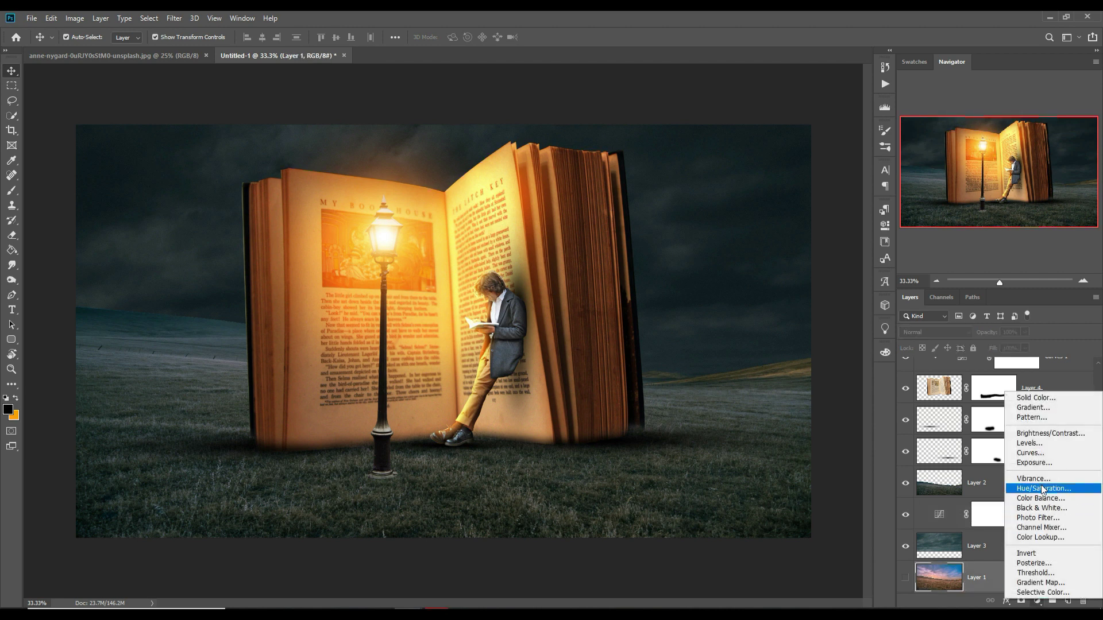
left_click(1031, 453)
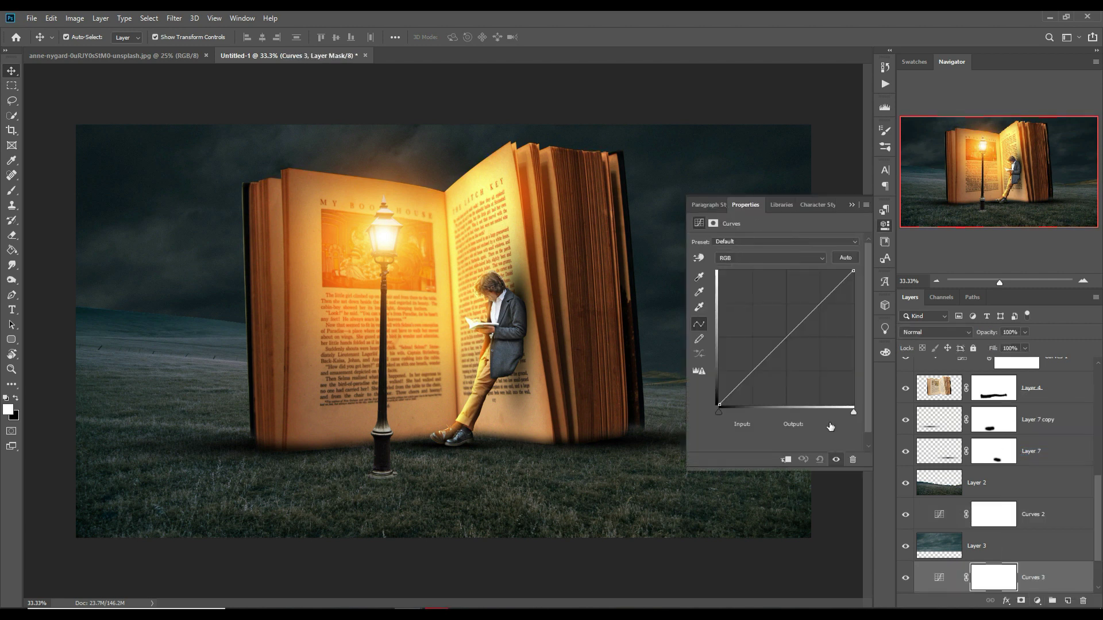
left_click_drag(788, 338, 803, 351)
scroll(1045, 492, "down", 2)
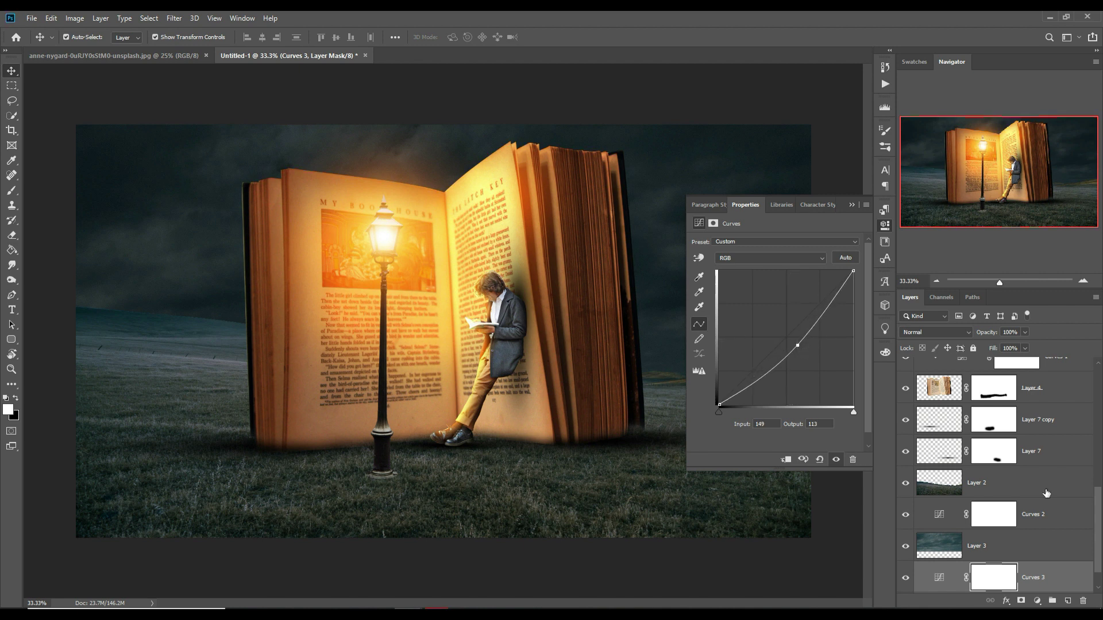
left_click(848, 207)
Step: Clip the Curves 3 adjustment to Layer 1 and check its curve
right_click(1036, 520)
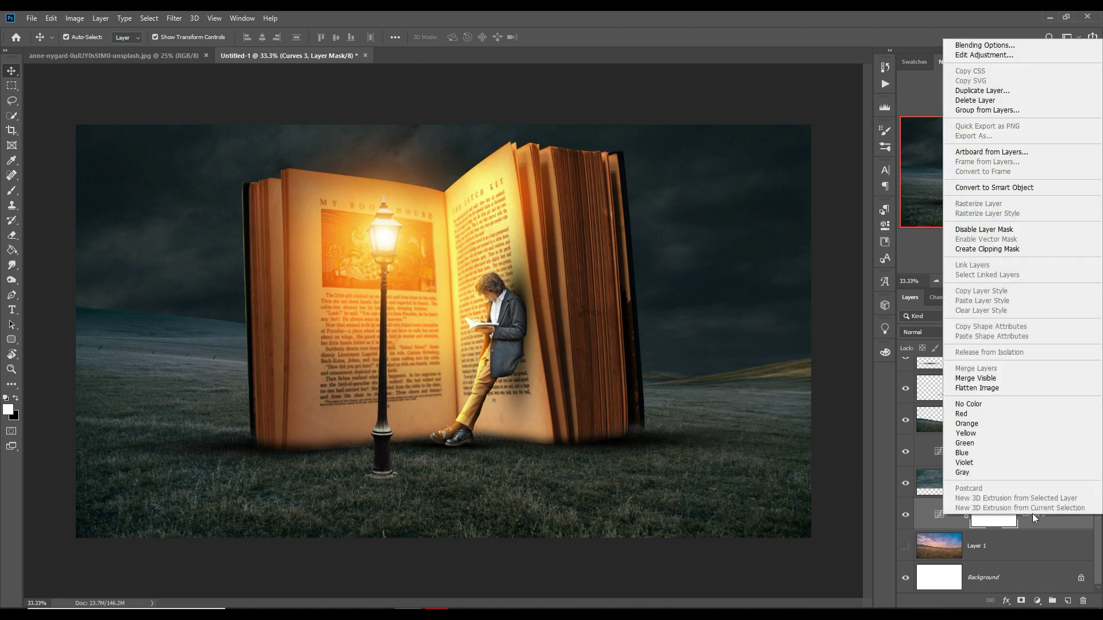
left_click(986, 249)
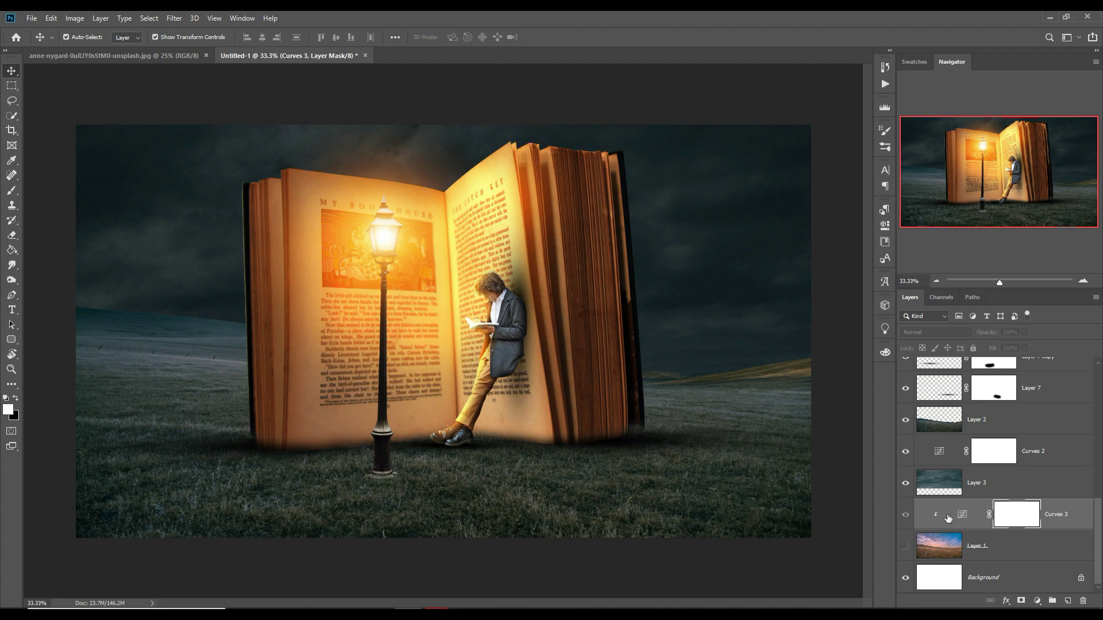
double_click(962, 520)
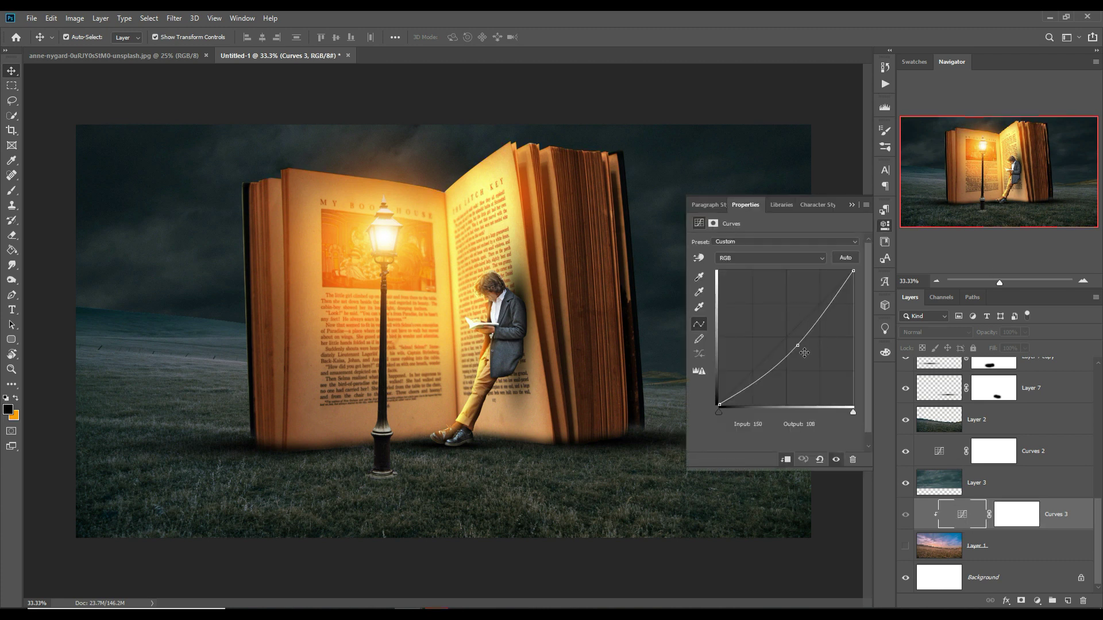
left_click(851, 205)
Step: Add a Curves adjustment clipped to the grass on Layer 2 and darken it with a point at input 149, output 118
left_click(1006, 429)
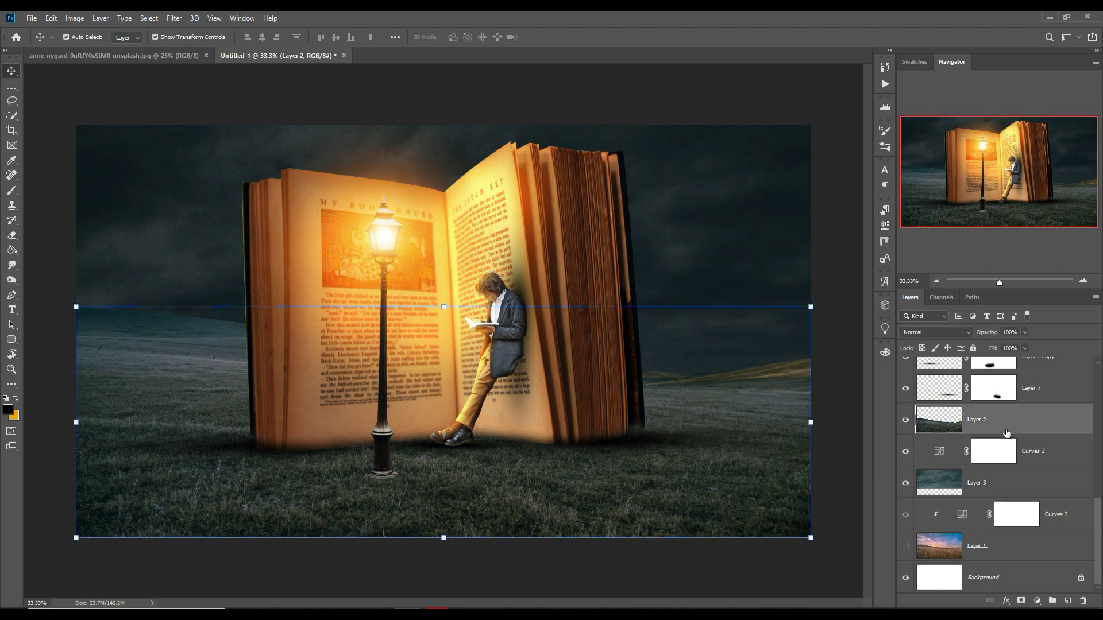
left_click(1037, 600)
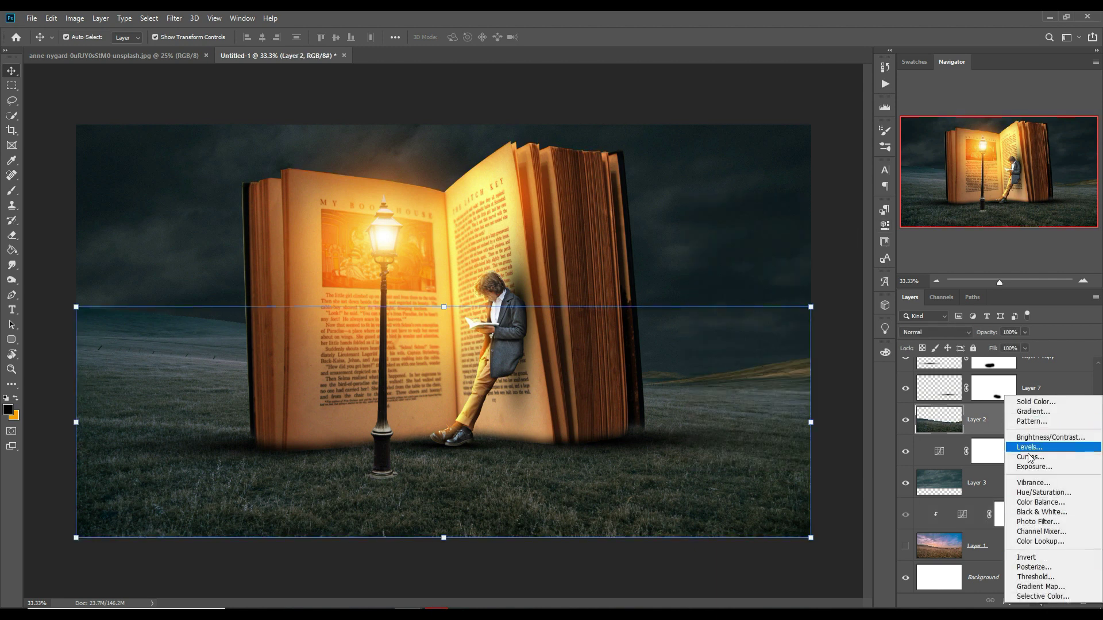
left_click(1028, 457)
left_click(785, 460)
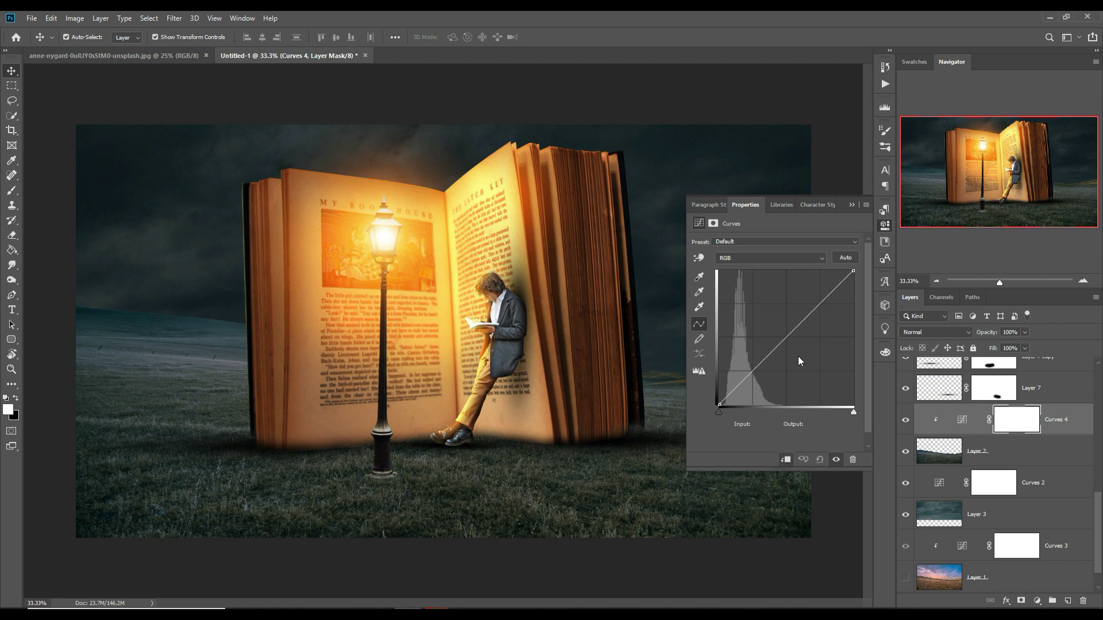
left_click_drag(797, 325, 797, 342)
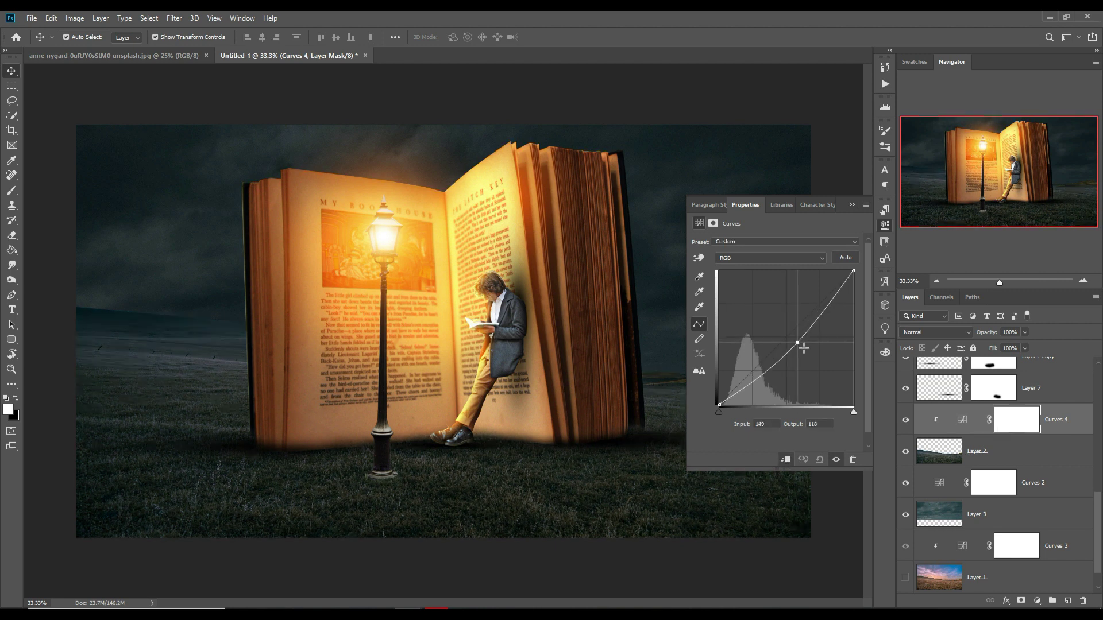
left_click(852, 205)
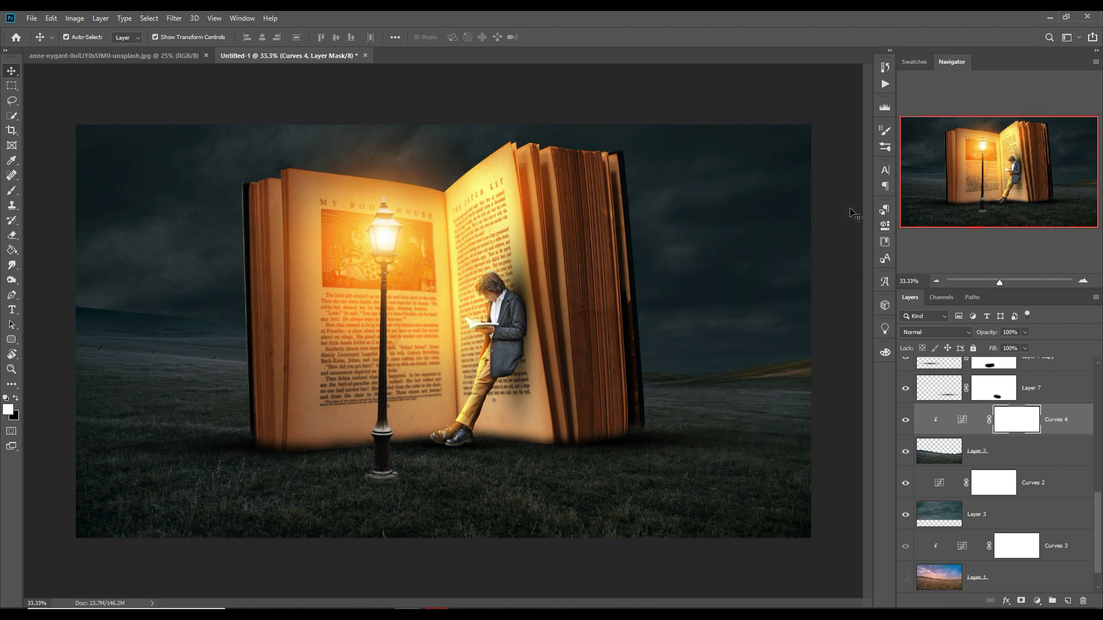
Step: Add a new layer above Curves 4 and dab a soft orange glow on the grass below the man's shoes with a 600 px brush
scroll(1069, 461, "up", 2)
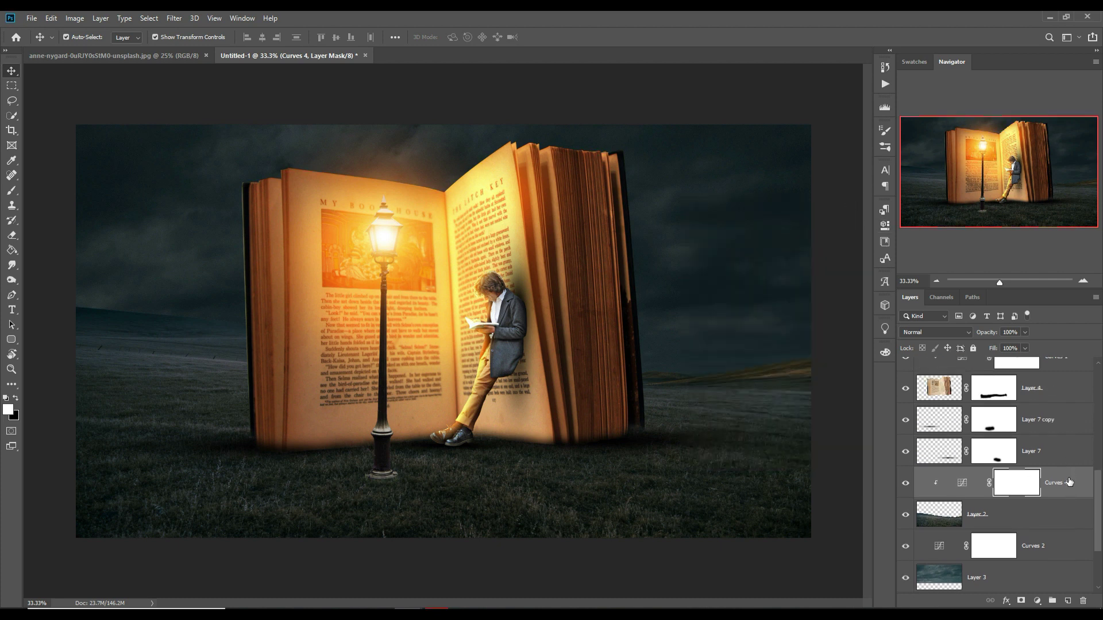
left_click(1069, 482)
left_click(1069, 601)
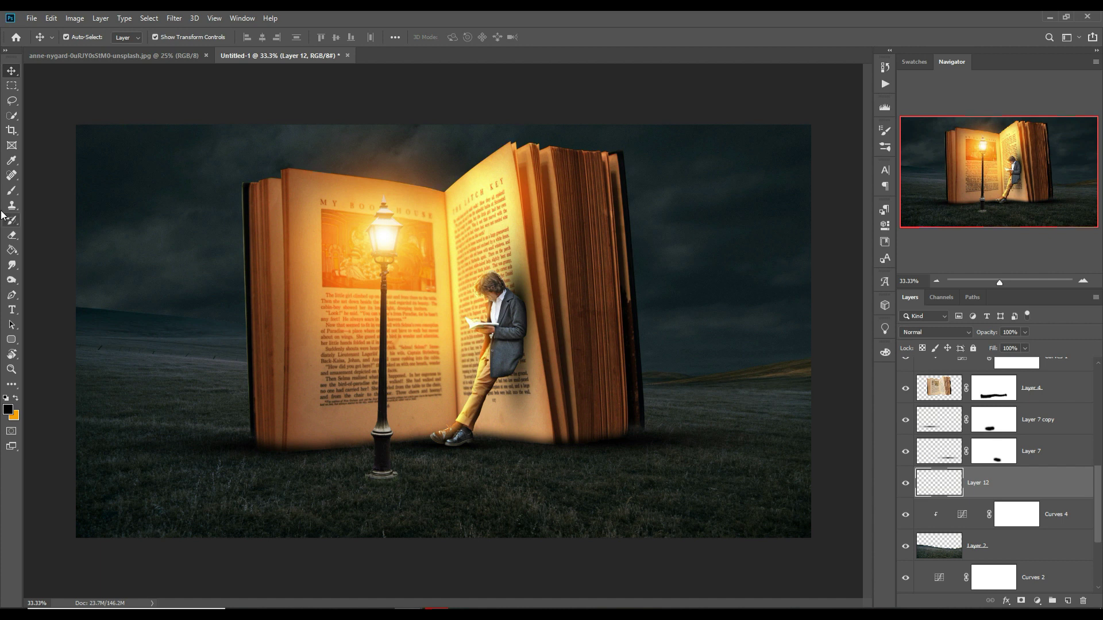
left_click(12, 192)
left_click(16, 398)
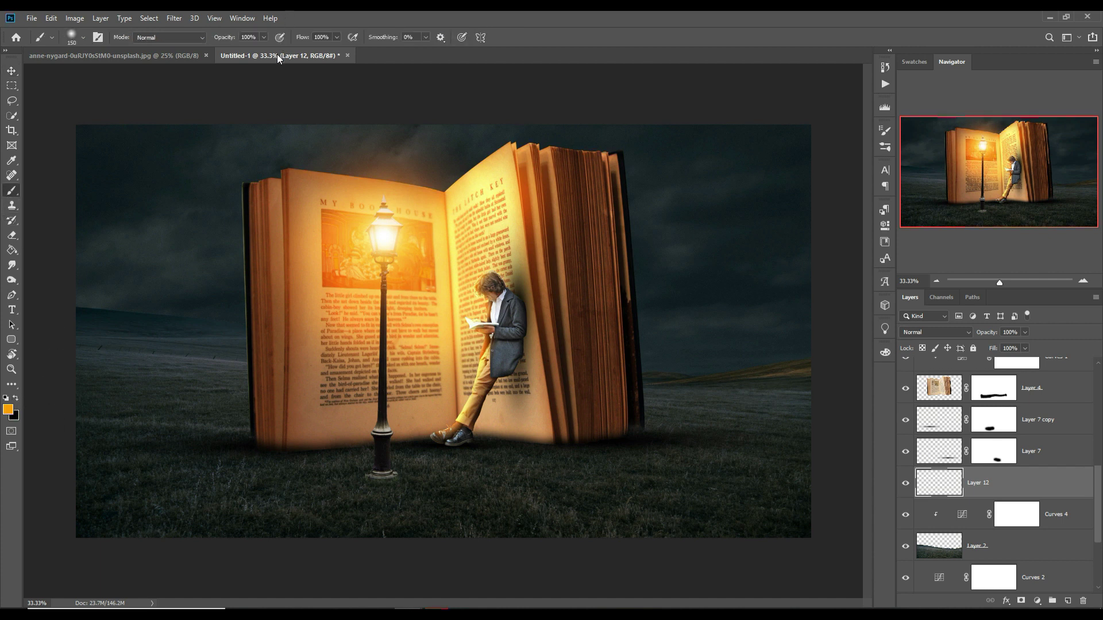
key("bracketright")
key("bracketright")
key("bracketright")
key("bracketright")
key("bracketright")
key("bracketright")
key("bracketright")
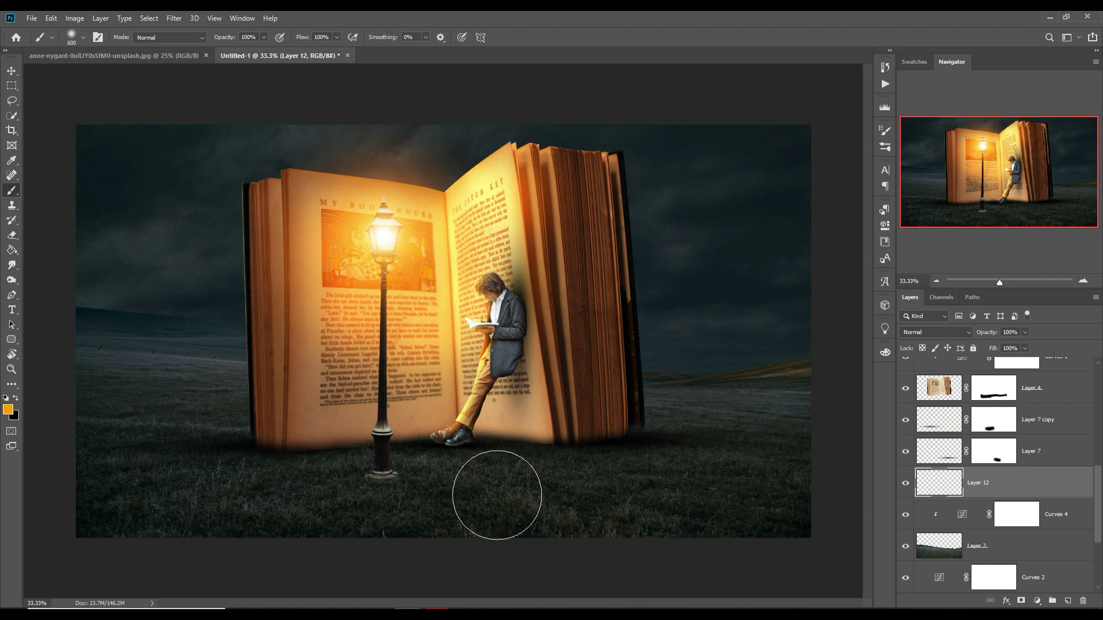
left_click(457, 458)
Step: Set the orange glow layer to Overlay and stretch it across the grass to about 414% width, centred below the book
left_click(935, 332)
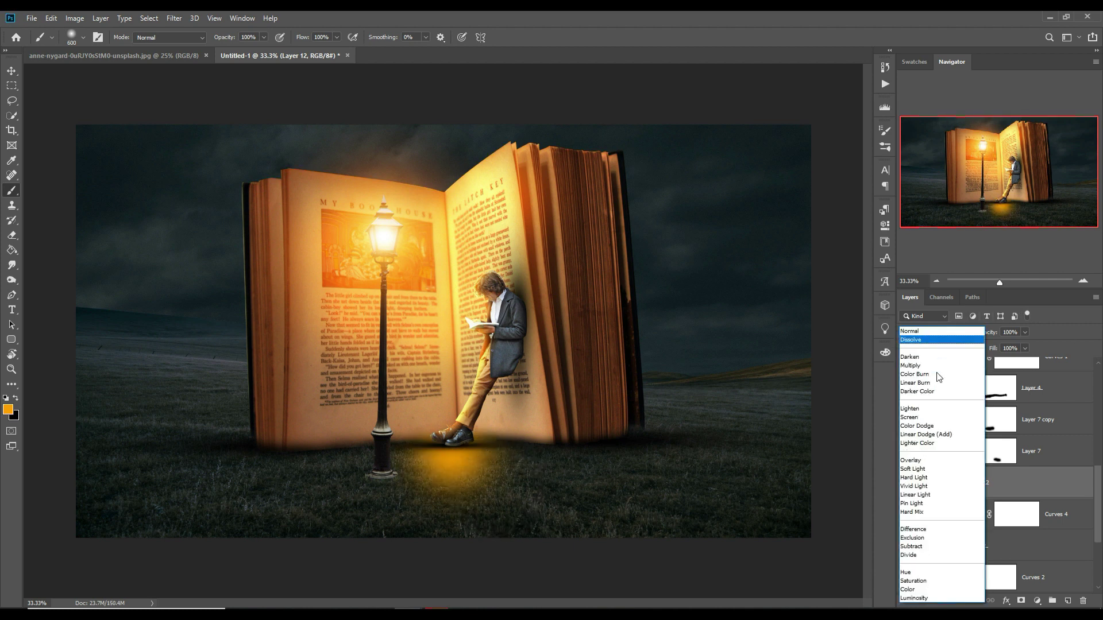
left_click(921, 463)
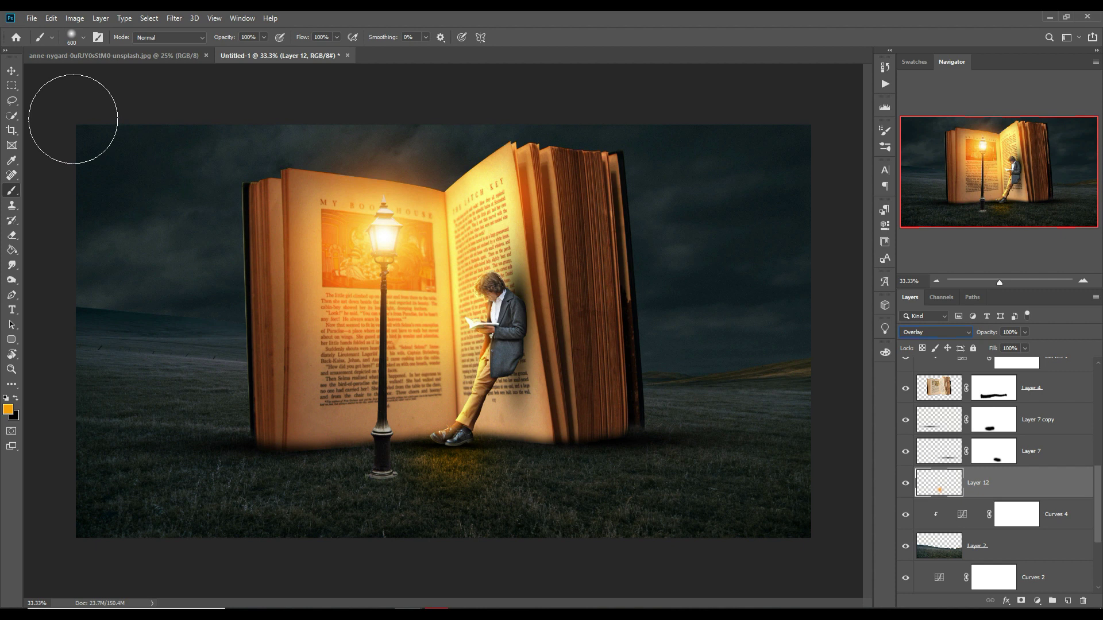
left_click(12, 70)
left_click_drag(555, 452, 793, 452)
left_click_drag(344, 455, 77, 466)
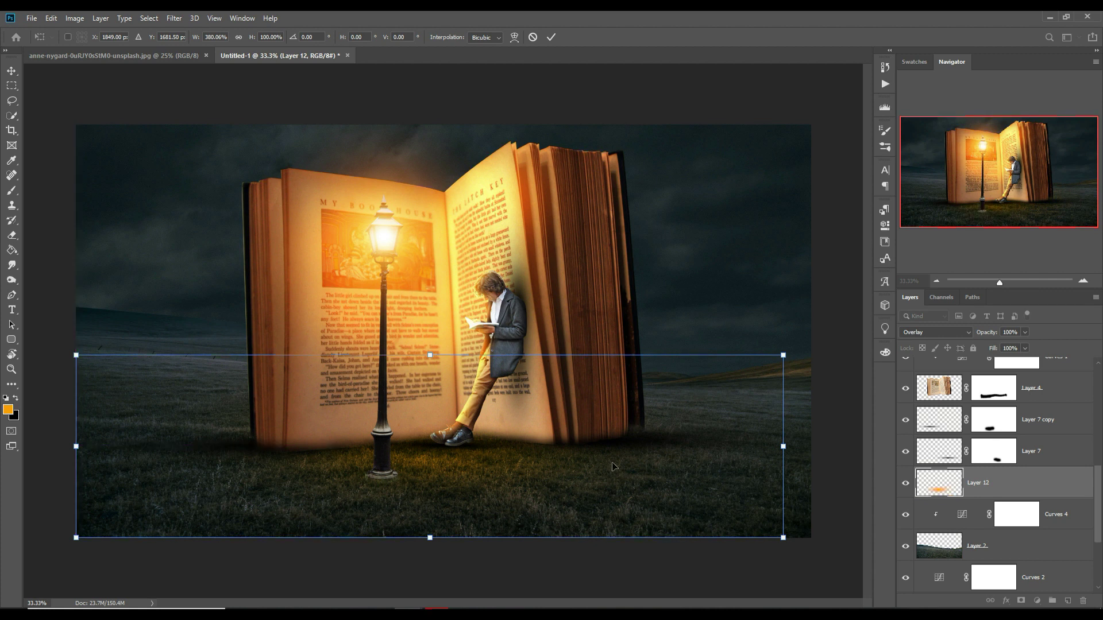
left_click_drag(790, 454, 853, 454)
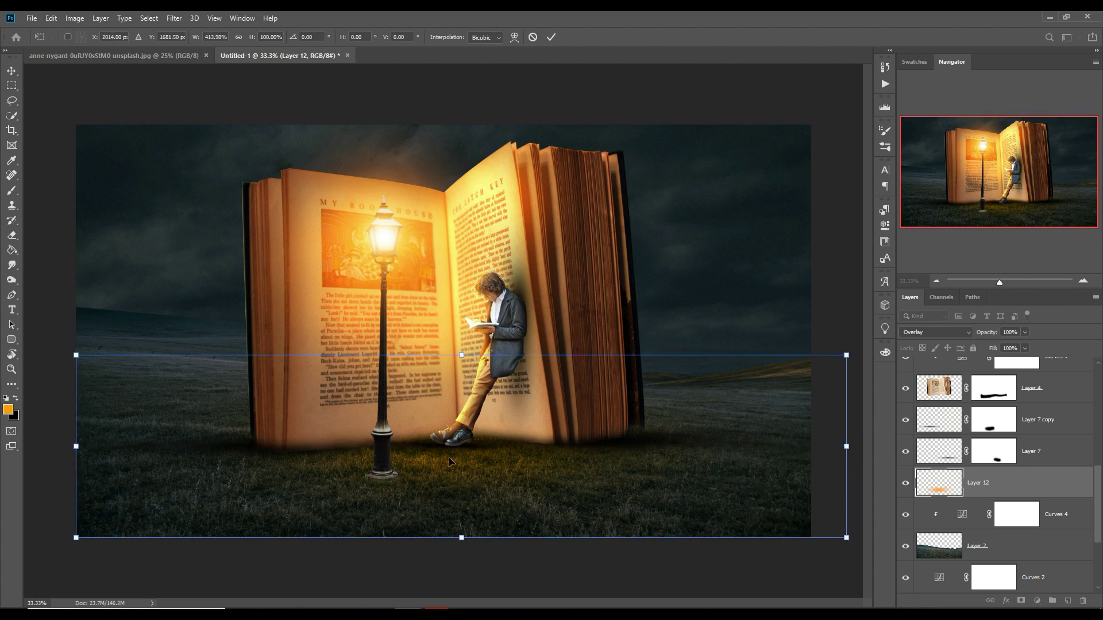
mouse_move(483, 474)
left_mouse_down()
mouse_move(460, 475)
mouse_move(492, 469)
left_mouse_up()
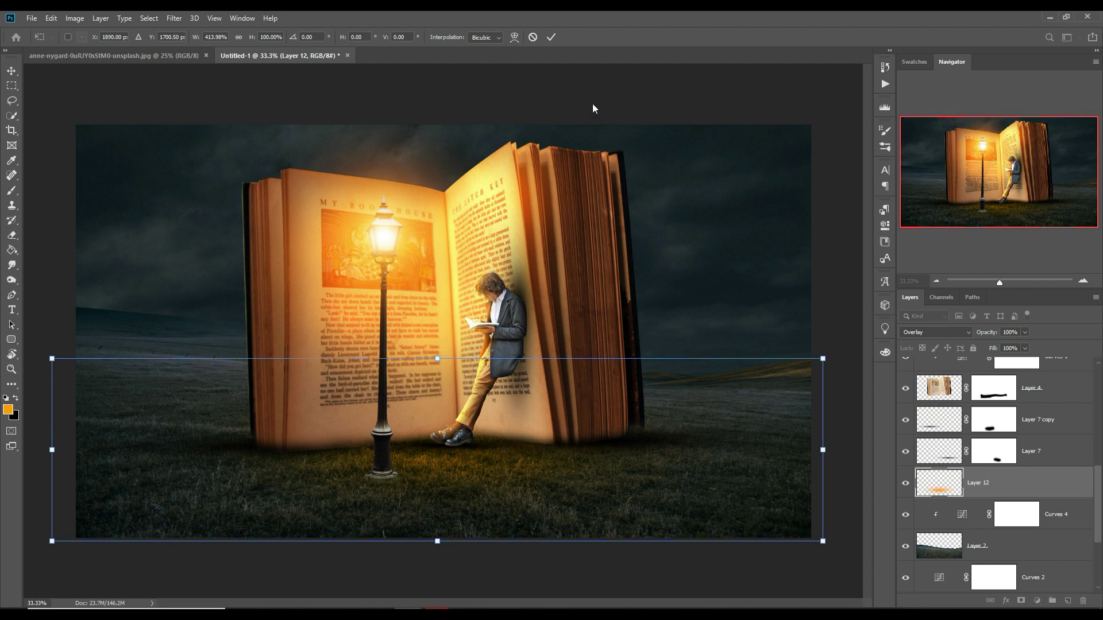
left_click(552, 39)
Step: Duplicate the Layer 12 glow and set the copy's fill to 53%
right_click(1052, 480)
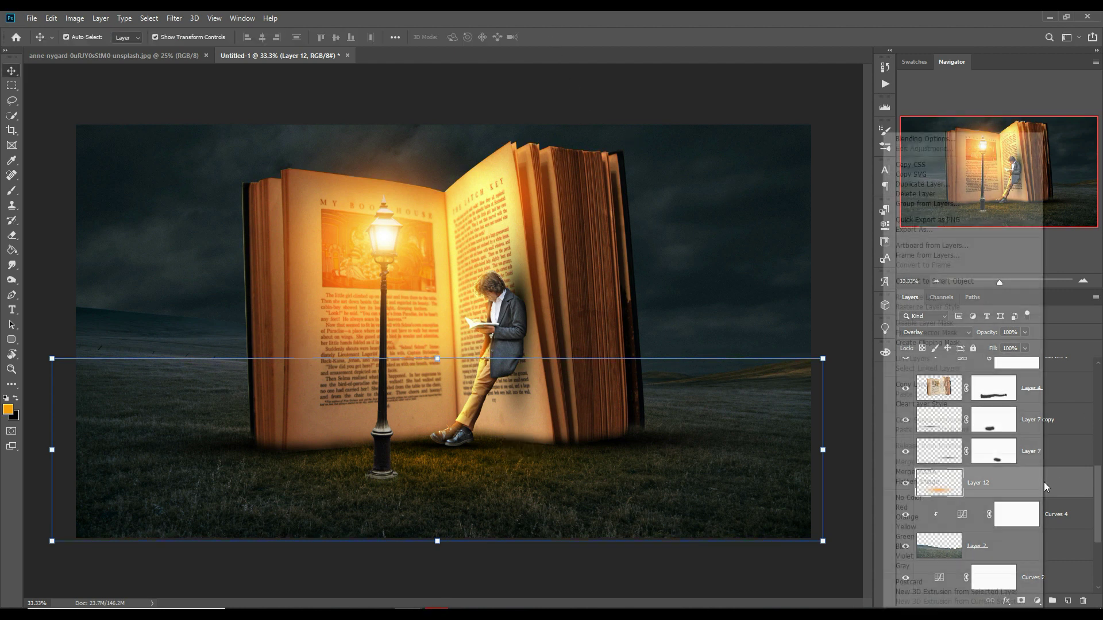
left_click(925, 195)
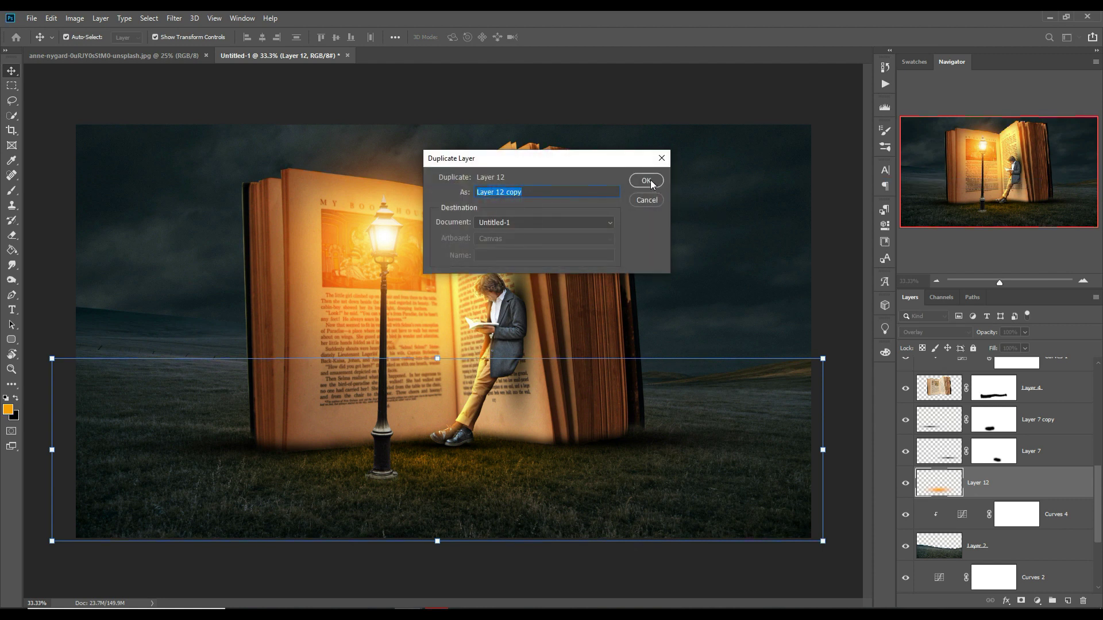
left_click(647, 181)
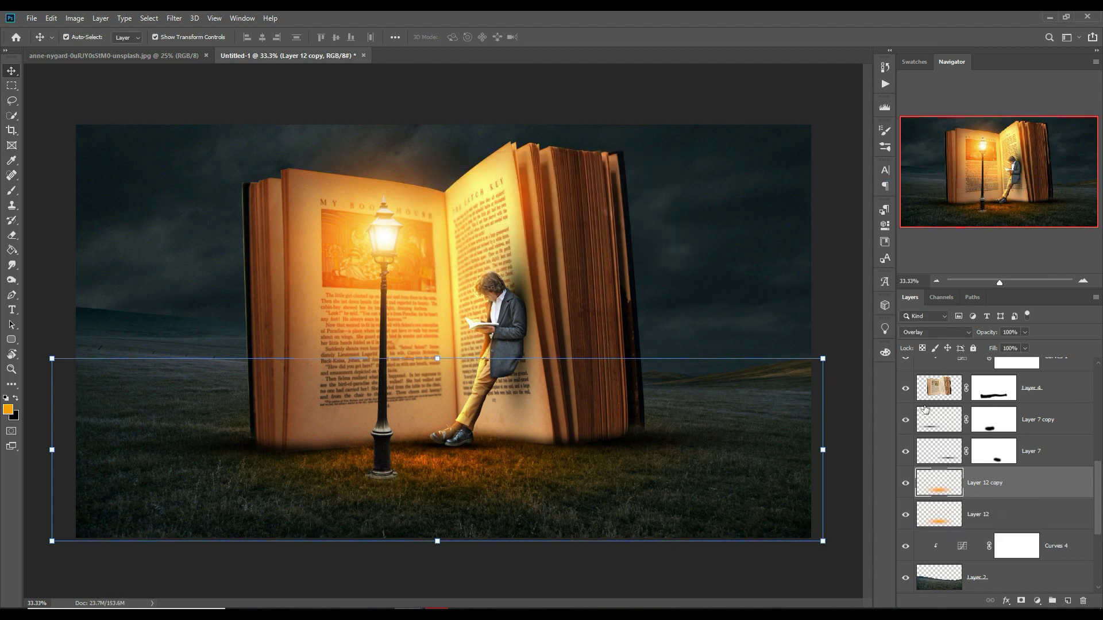
left_click(1025, 348)
left_click_drag(1025, 361, 1000, 360)
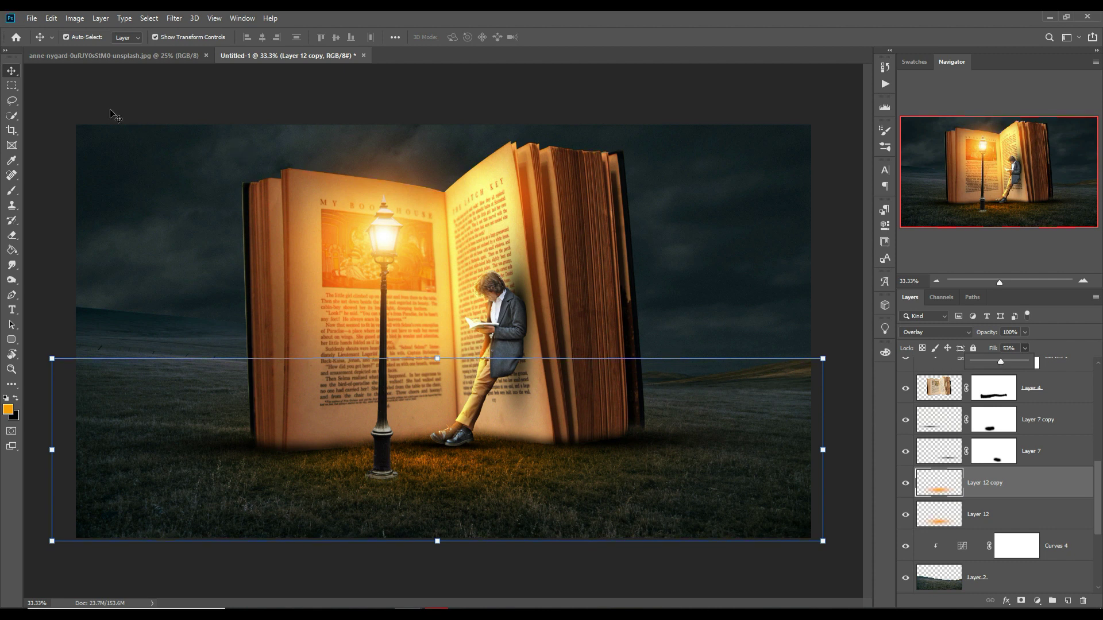
key("Return")
left_click(543, 86)
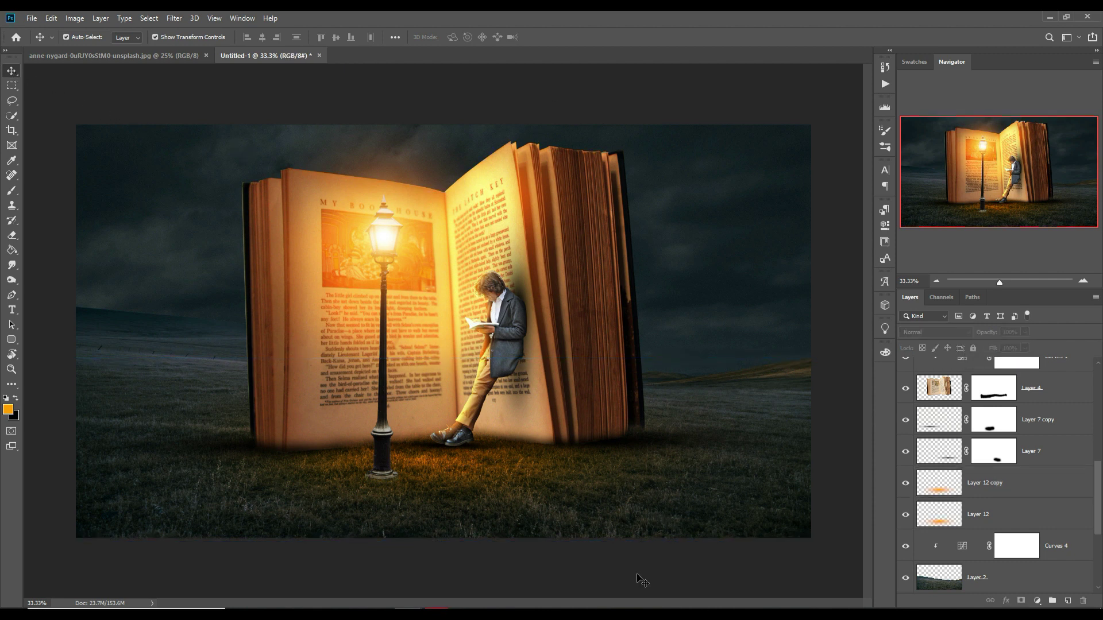
Step: Add a new layer above Color Fill 2, directly beneath the street lamp layer
left_click(437, 613)
left_click(1048, 566)
left_click(1048, 566)
scroll(999, 538, "down", 5)
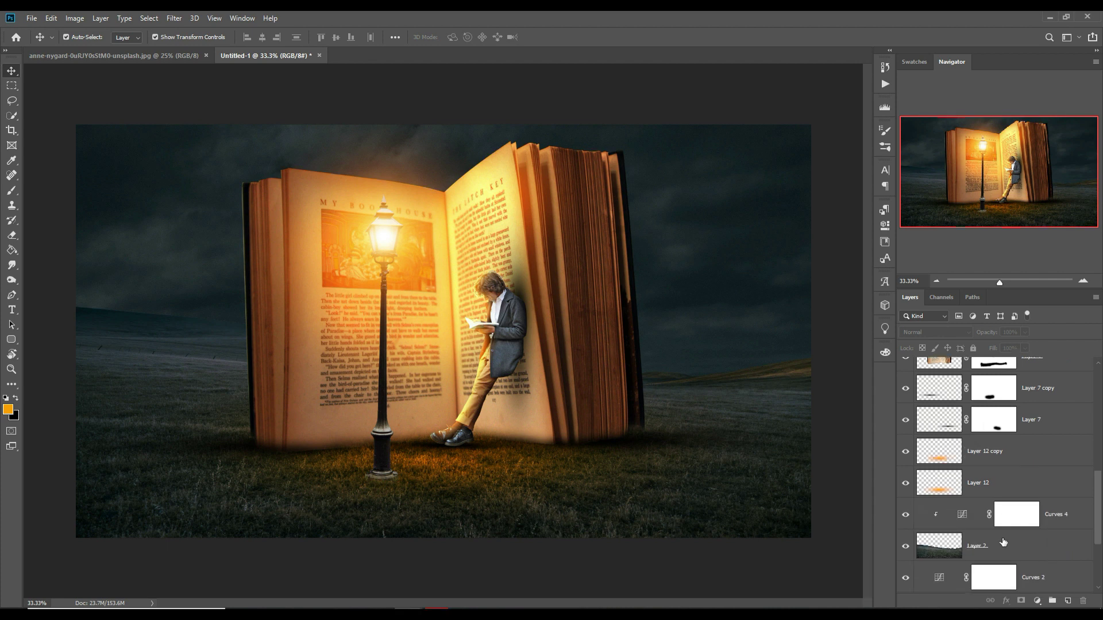
left_click(375, 448)
left_click(1054, 398)
left_click(1069, 601)
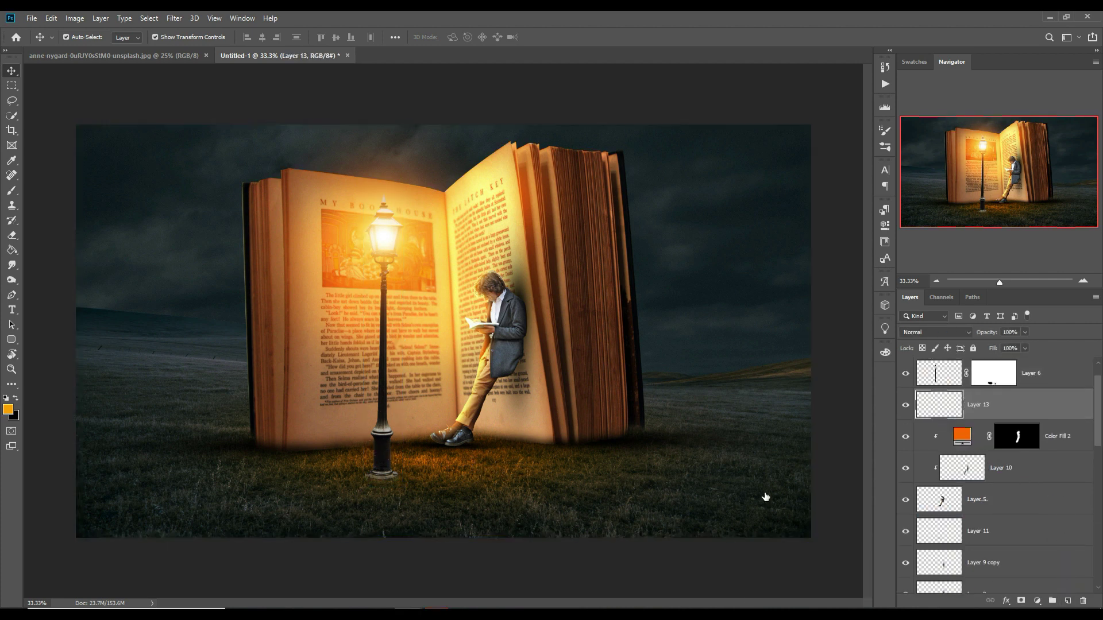
Step: Paint a soft black shadow on the grass around the street lamp's base with a 400 px brush
left_click(11, 190)
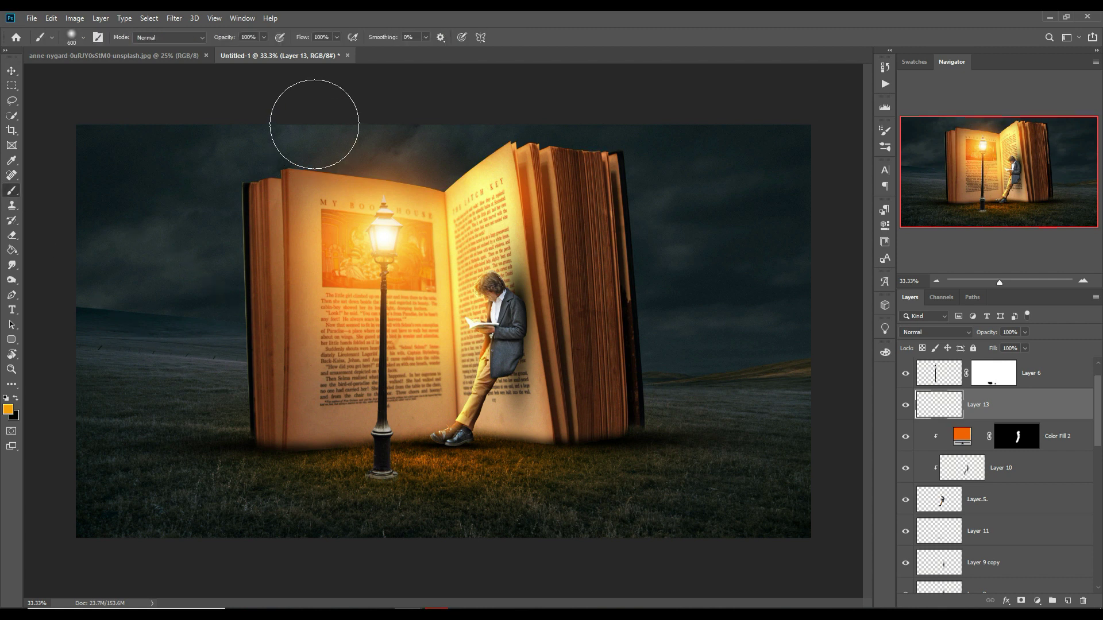
left_click(15, 397)
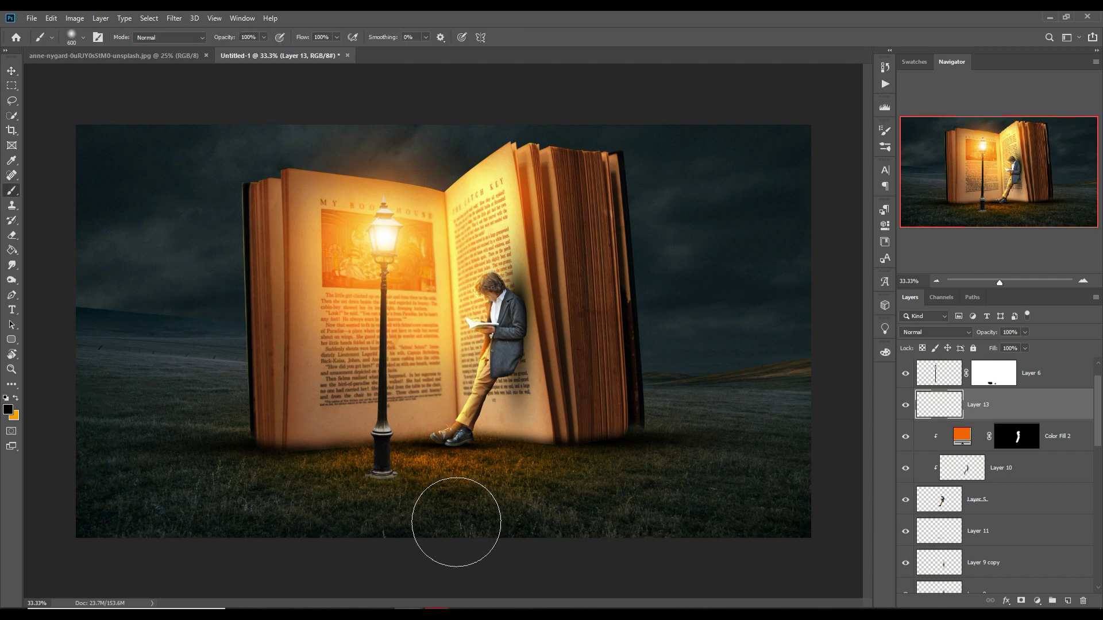
key("bracketleft")
key("bracketleft")
left_click_drag(413, 511, 409, 511)
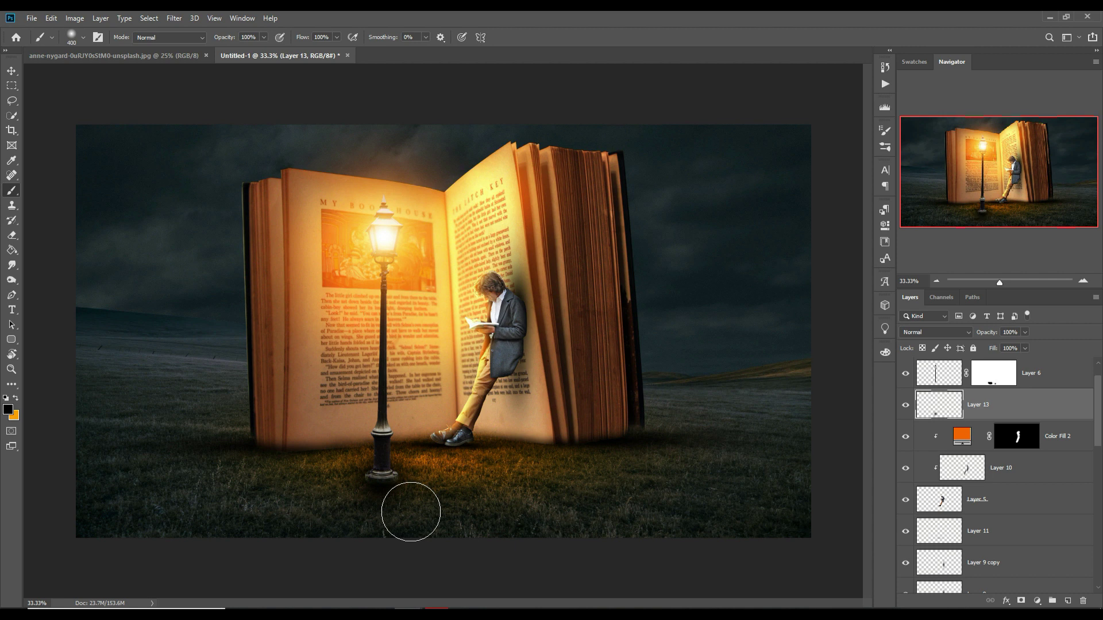
Step: Stretch the Layer 13 shadow to about 180% width and 30% height and nudge it into place beneath the street lamp's base
left_click(11, 70)
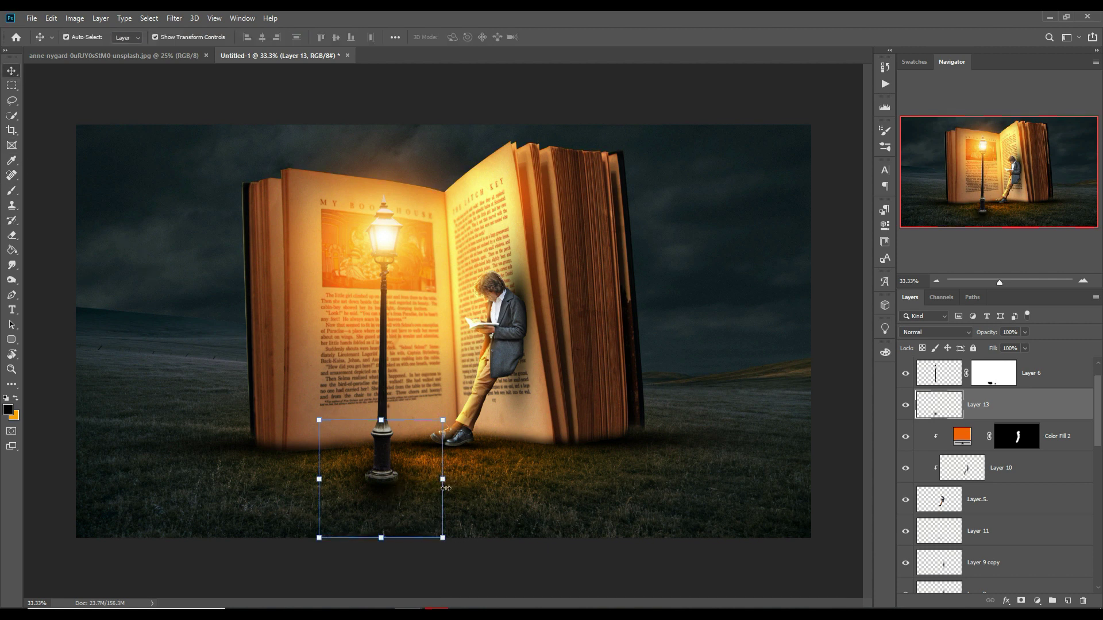
left_click_drag(449, 487, 542, 479)
left_click_drag(437, 427, 379, 487)
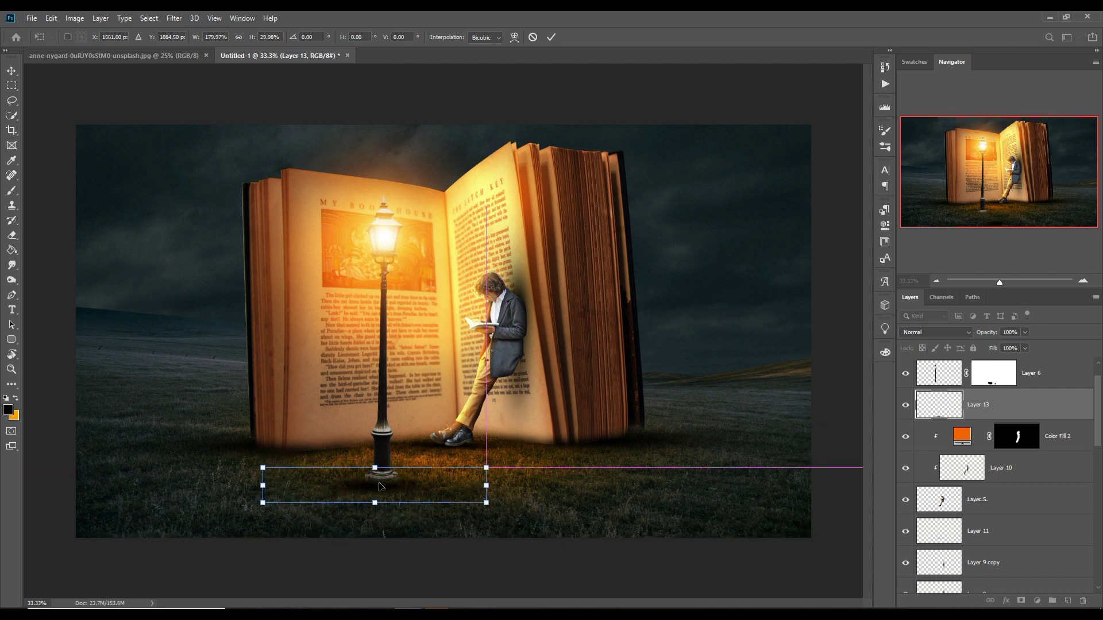
key("Up")
key("Up")
key("Up")
key("Up")
key("Up")
key("Up")
key("Up")
key("Up")
key("Up")
key("Up")
key("Up")
key("Up")
key("Up")
key("Up")
key("Up")
key("Right")
key("Right")
key("Right")
key("Up")
key("Up")
key("Up")
key("Up")
key("Up")
key("Up")
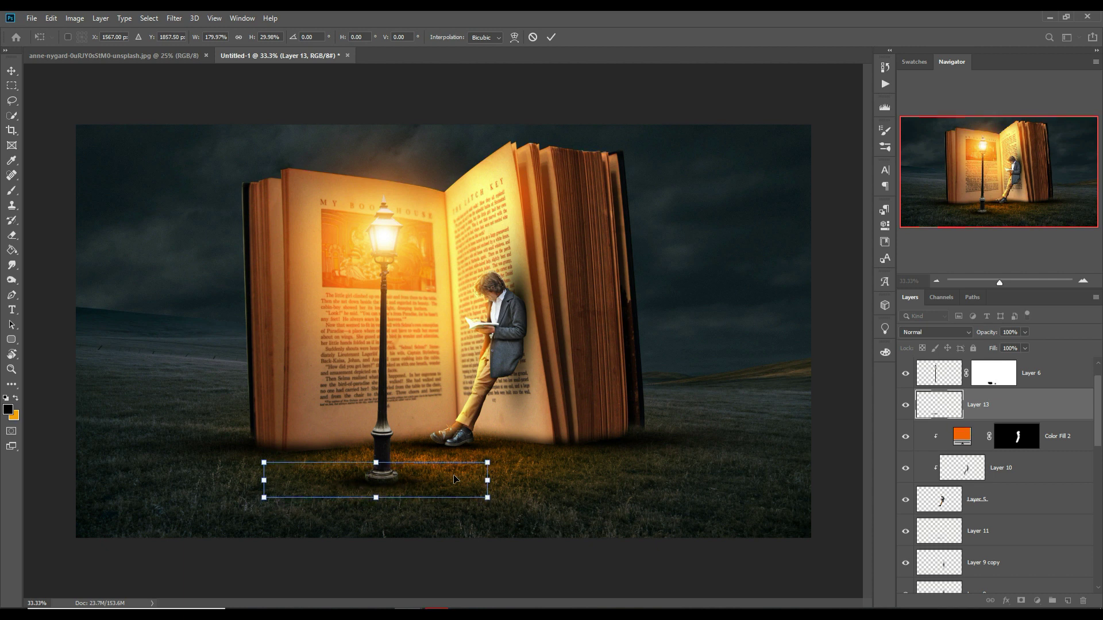
key("Return")
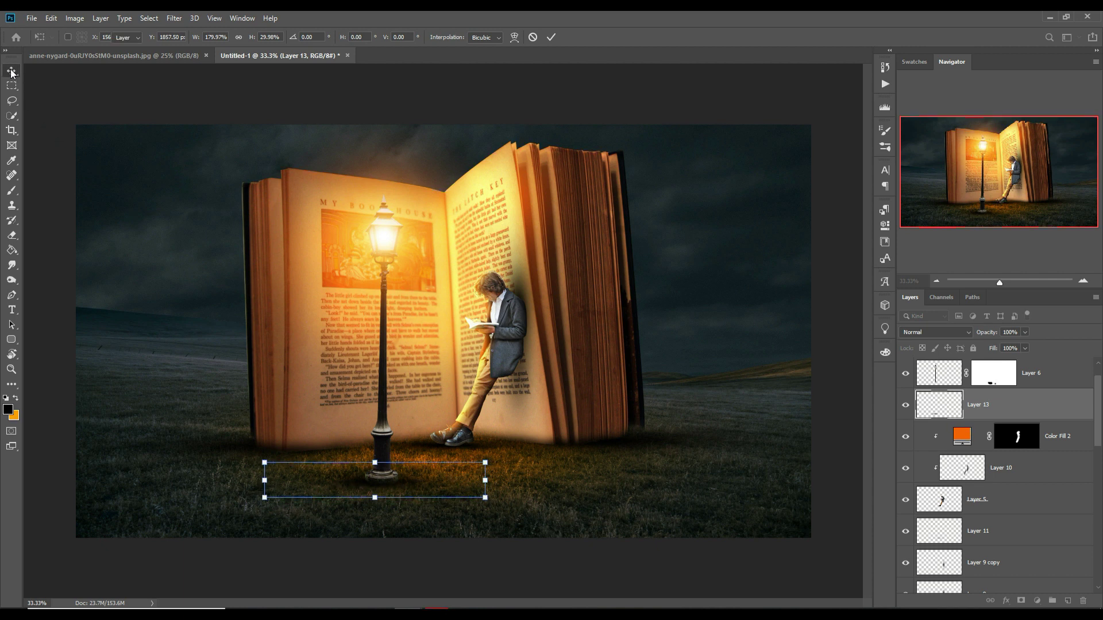
Step: Add a new layer above the Layer 8 glow at the top of the layer stack
scroll(1075, 470, "up", 1)
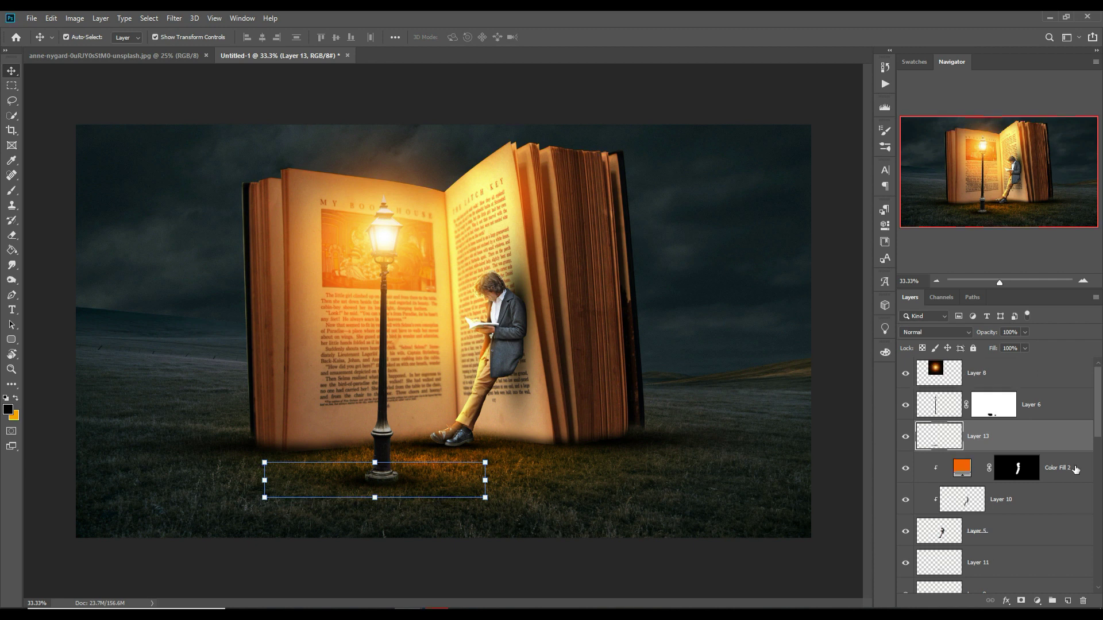
left_click(1049, 383)
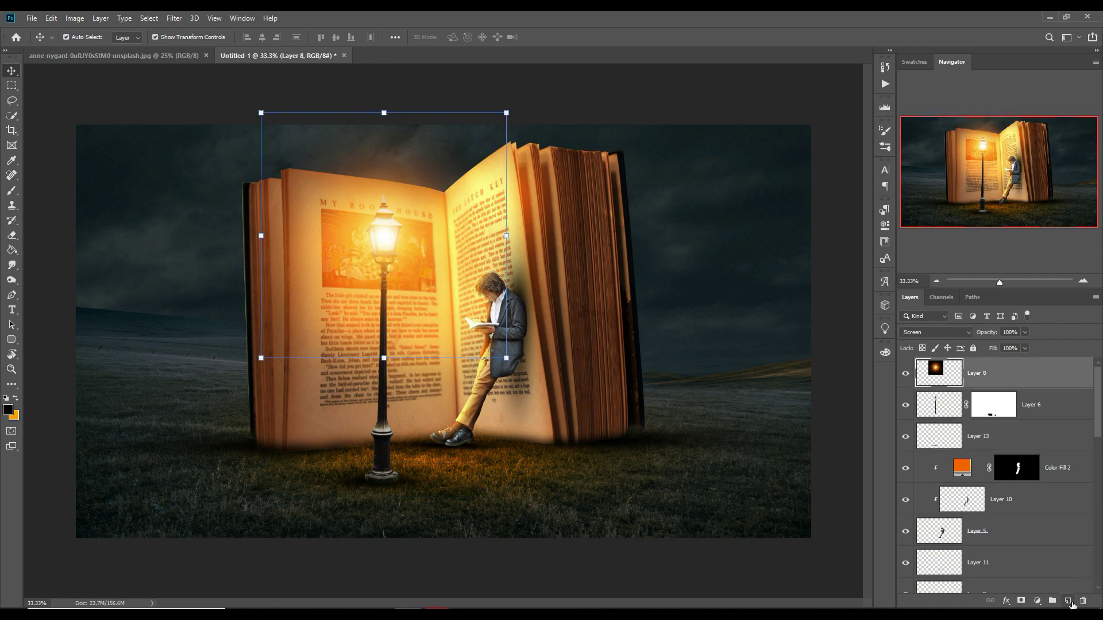
left_click(1068, 600)
Step: Paint a soft black vignette around the canvas edges on Layer 14 with an 1800 px brush at 11% opacity
left_click(12, 190)
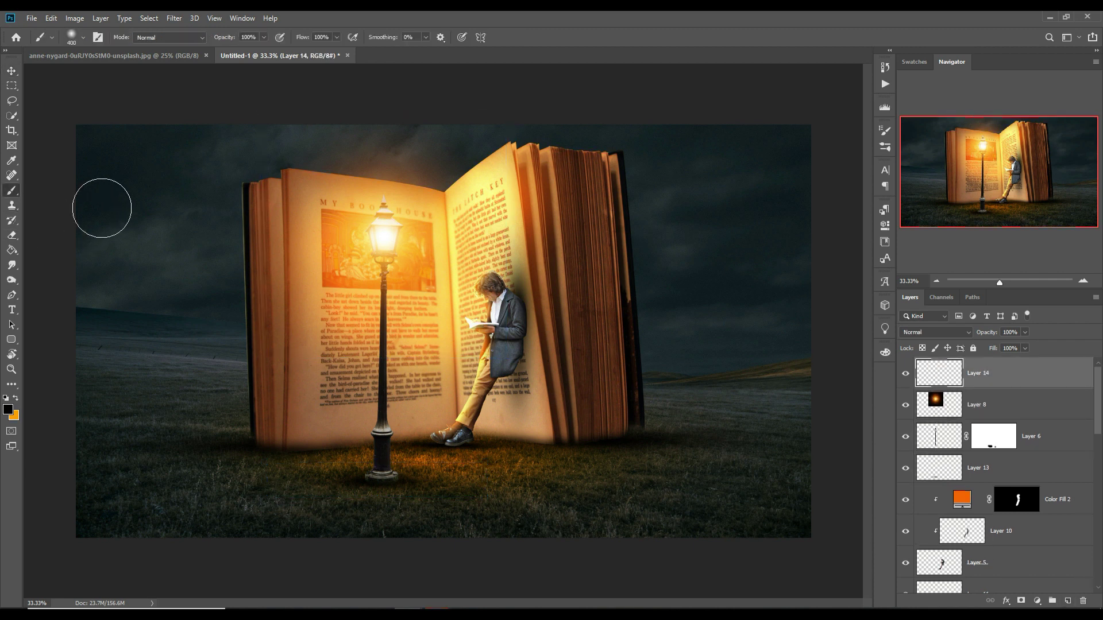
key("ctrl+minus")
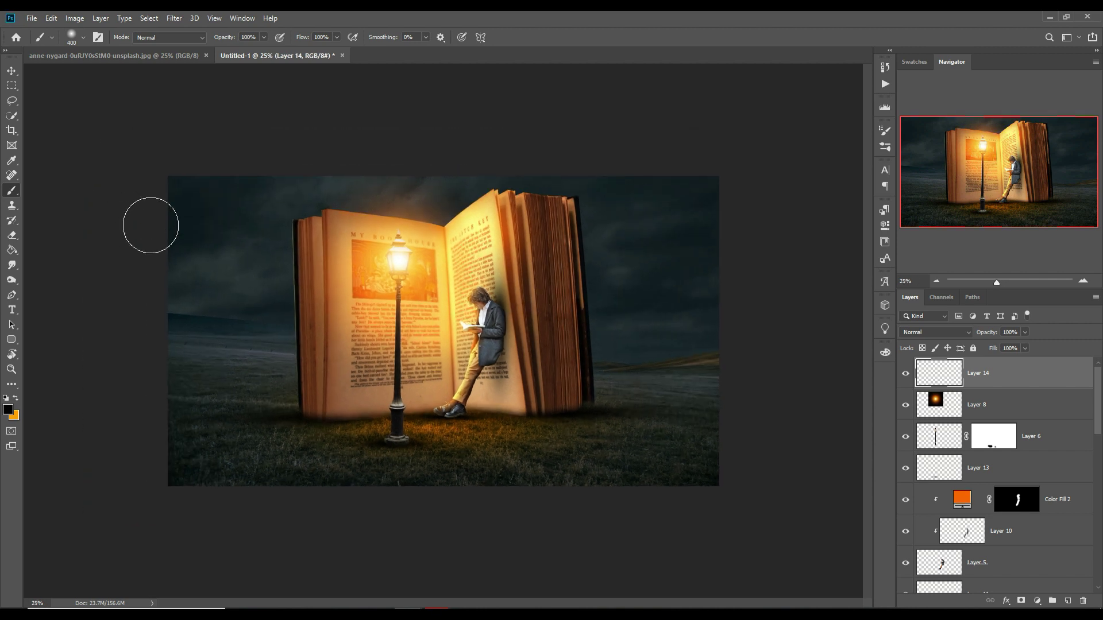
key("bracketright")
key("bracketright")
key("bracketright")
key("bracketright")
key("bracketright")
key("bracketright")
key("bracketright")
key("bracketright")
key("bracketright")
key("bracketright")
key("bracketright")
key("bracketright")
key("bracketright")
key("bracketright")
key("ctrl+minus")
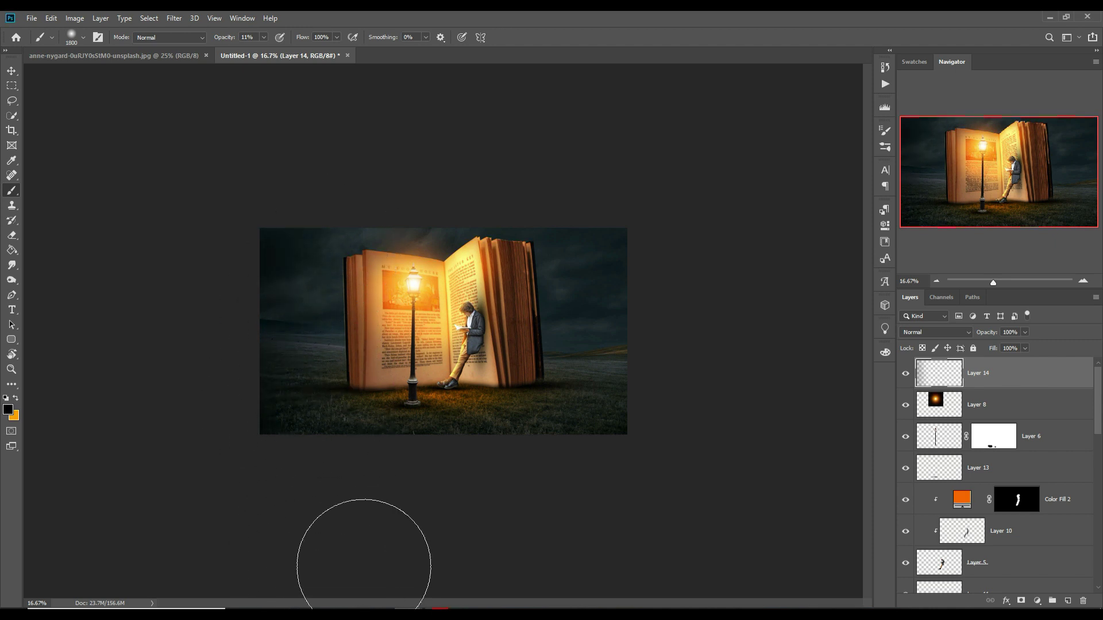
left_click_drag(319, 524, 260, 490)
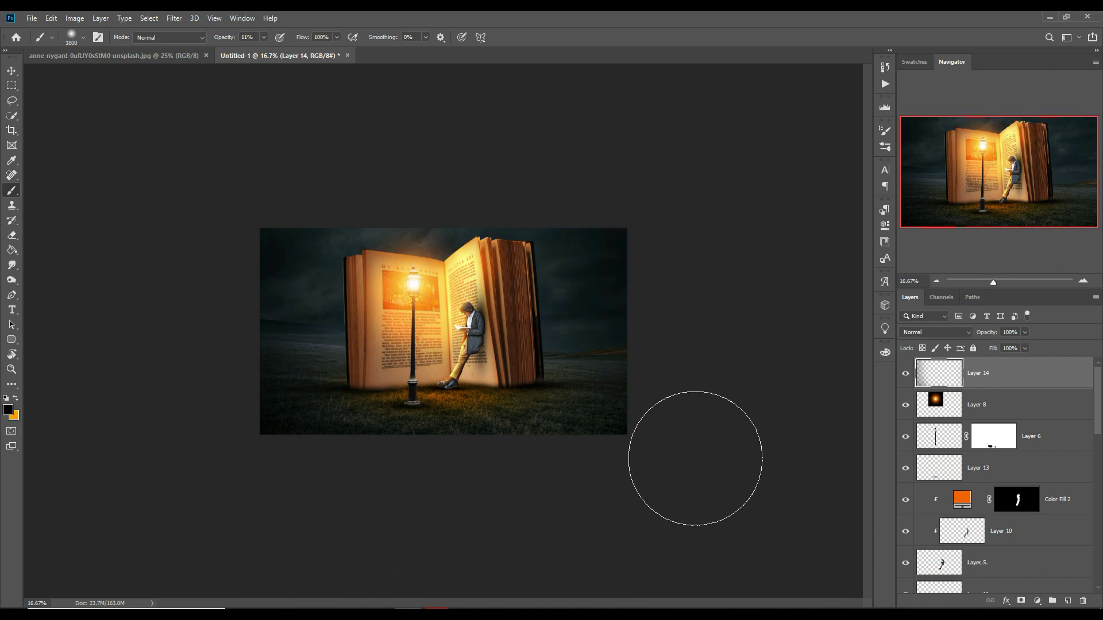
left_click_drag(676, 560, 793, 561)
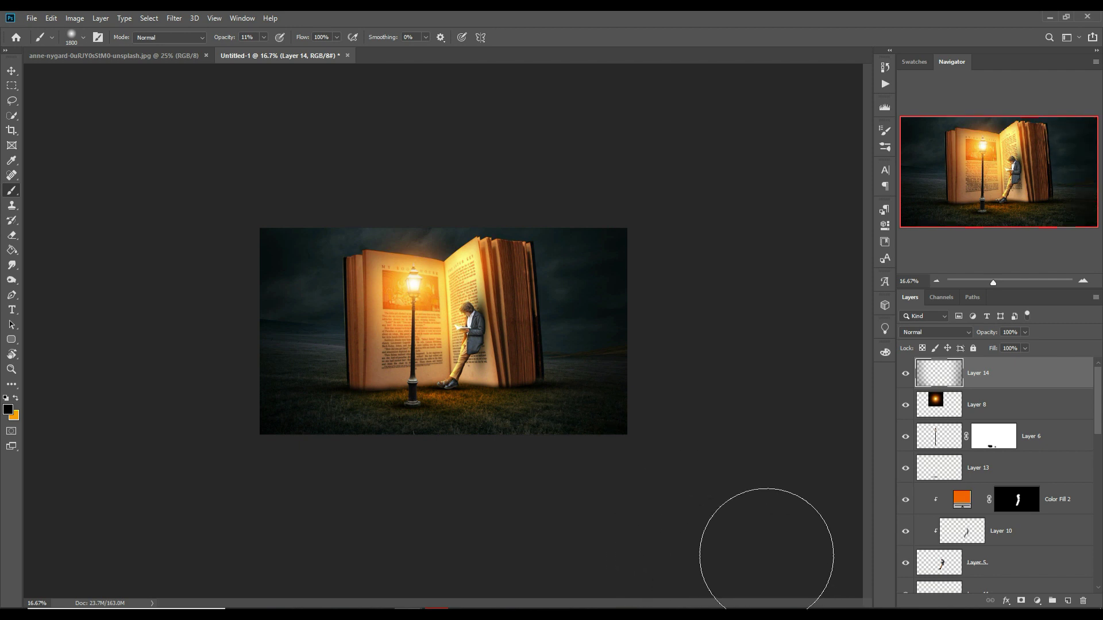
left_click(11, 70)
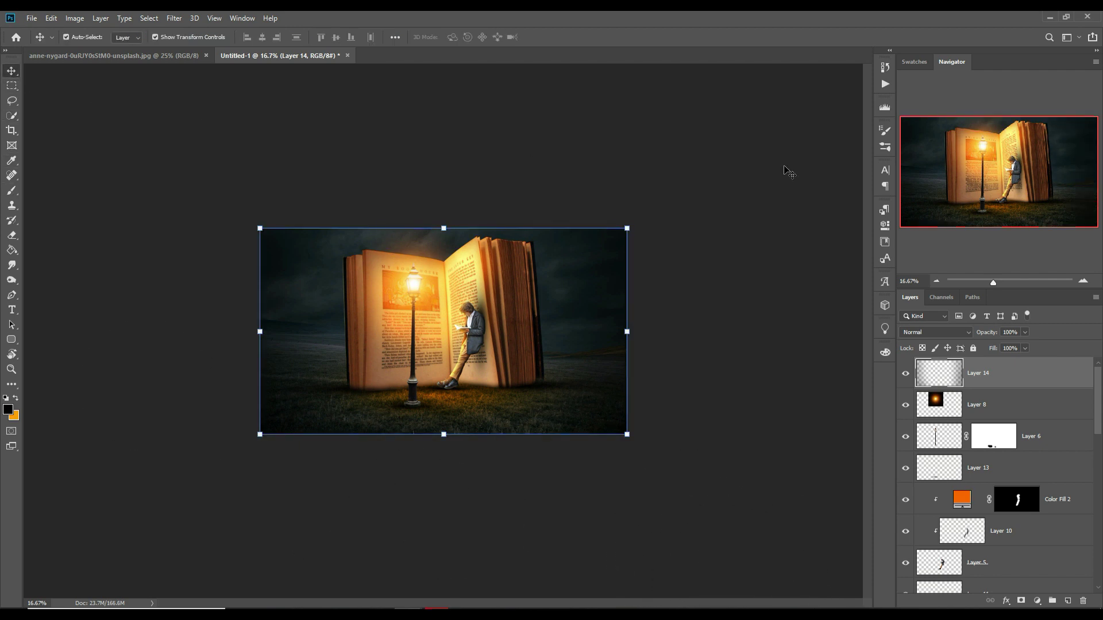
Step: Add a new clipped layer above Layer 10 and set its blend mode to Overlay
key("ctrl+plus")
key("ctrl+plus")
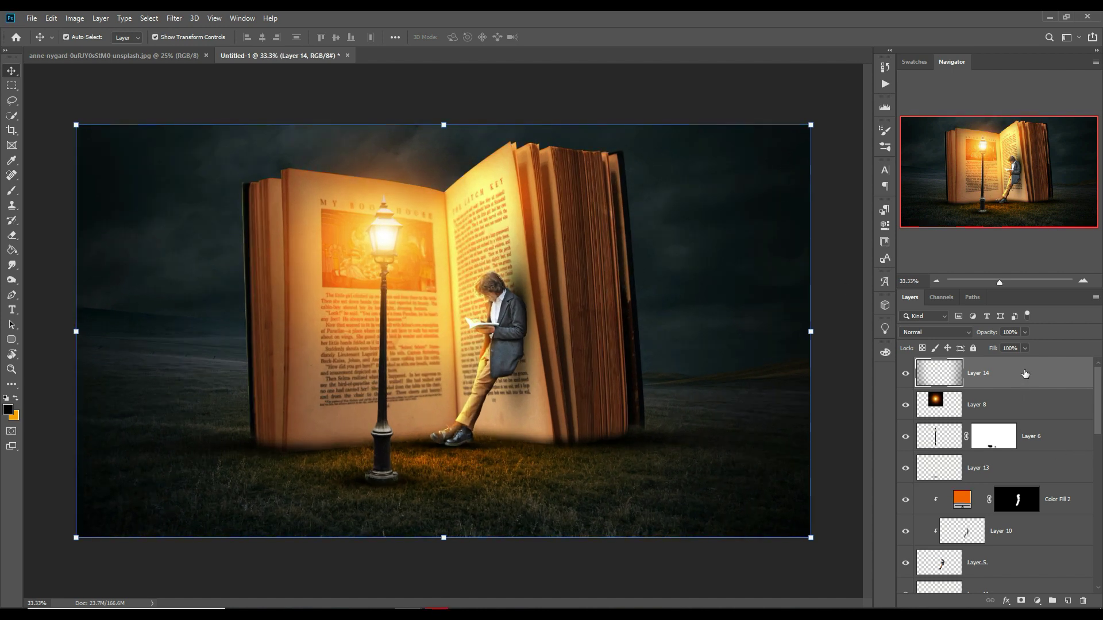
left_click(1037, 530)
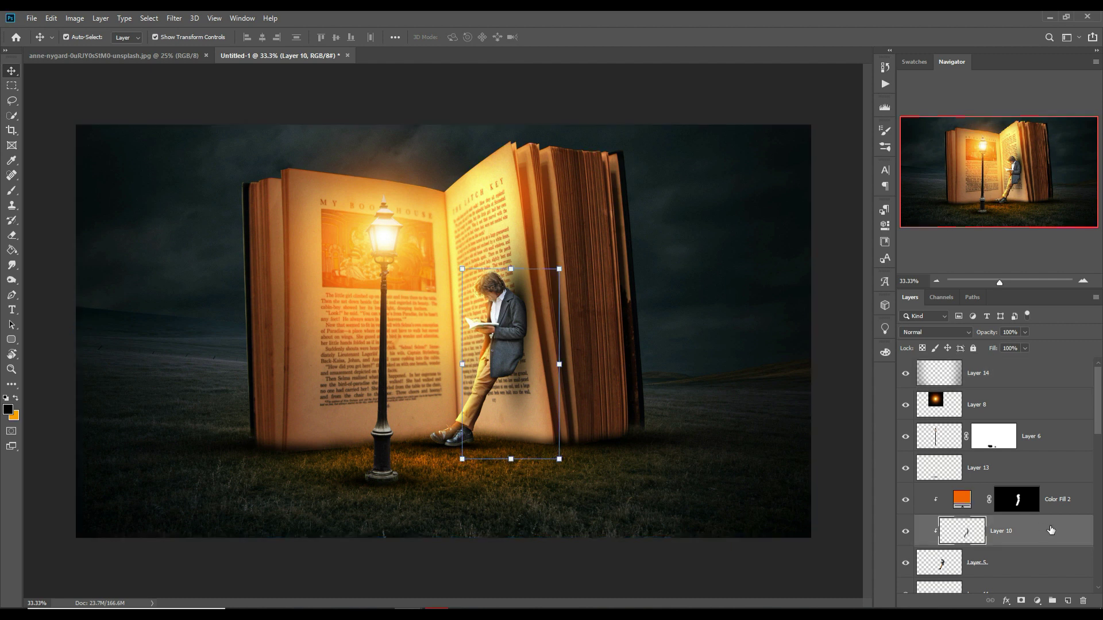
left_click(1069, 601)
left_click(953, 332)
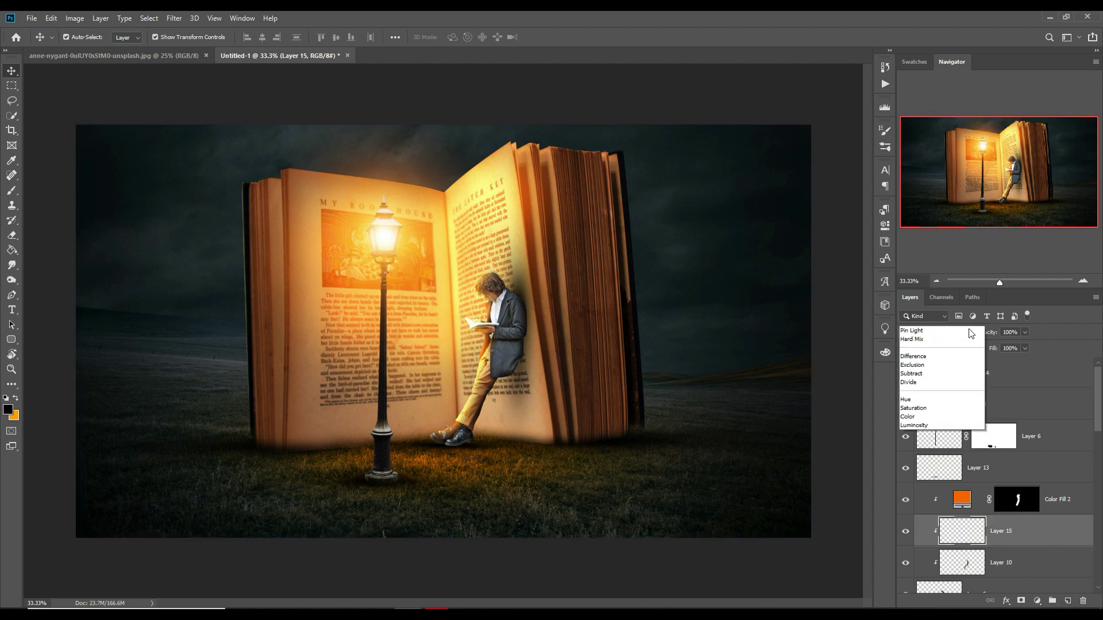
left_click(921, 454)
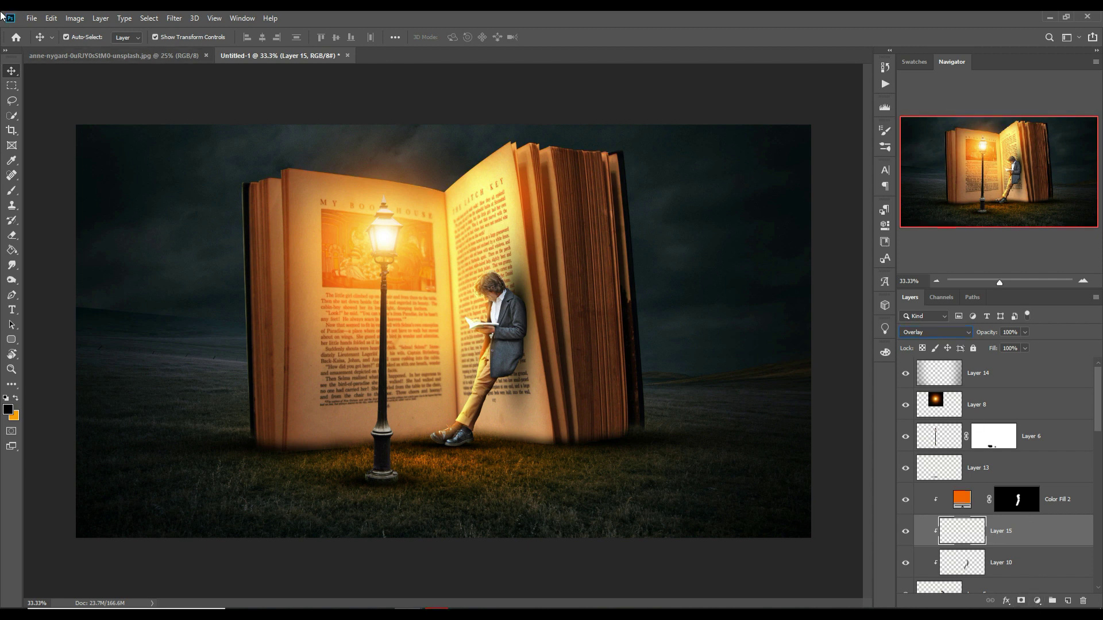
Step: Fill the new Layer 15 with 50% Gray
left_click(51, 18)
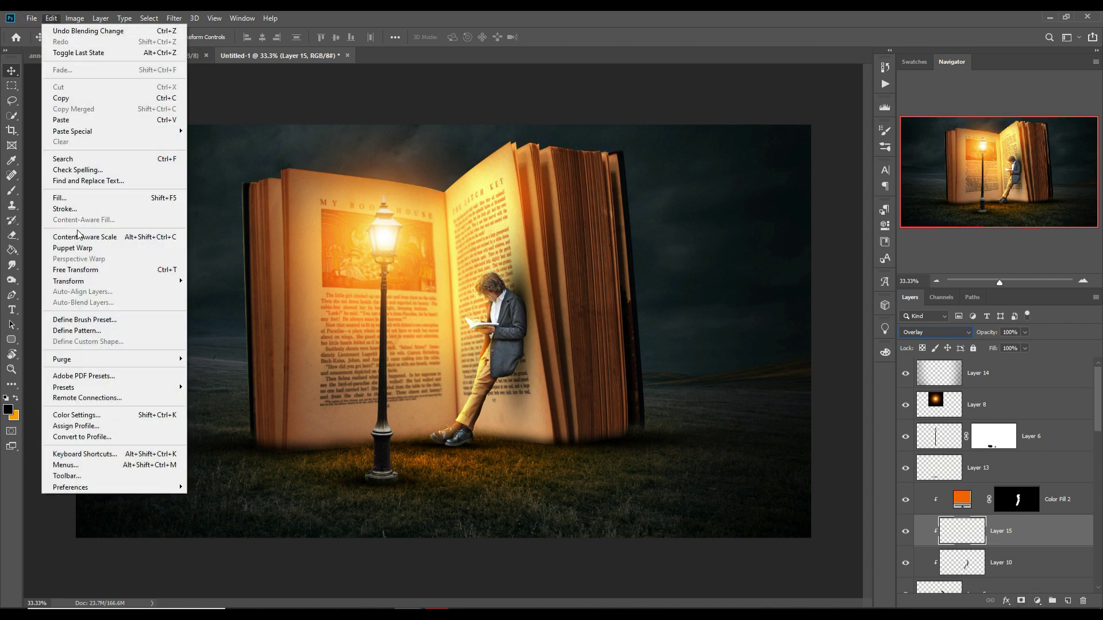
left_click(71, 198)
left_click(590, 174)
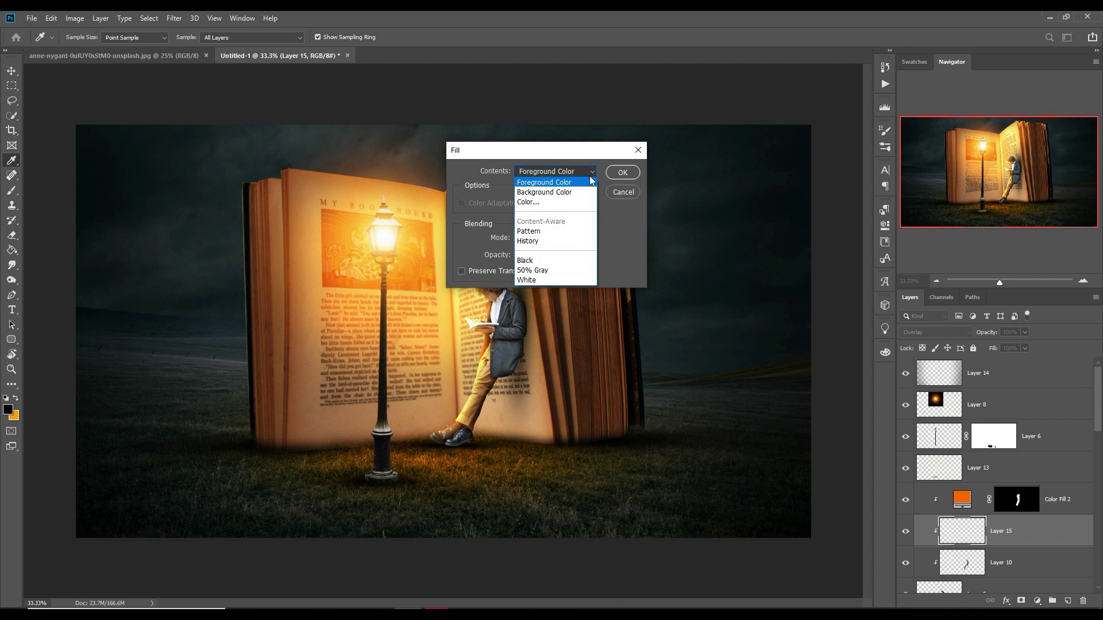
left_click(548, 271)
left_click(620, 176)
key("v")
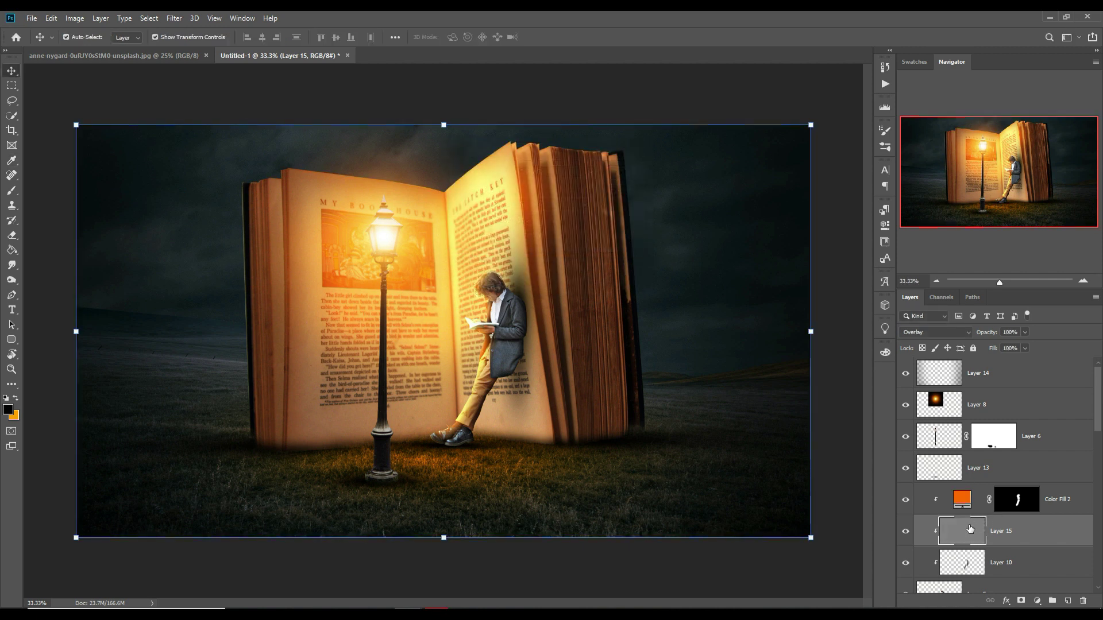
Step: Dodge highlights onto the man's trousers on Layer 15 using a 40 px brush, Midtones range and 76% exposure
left_click(12, 280)
left_click(40, 280)
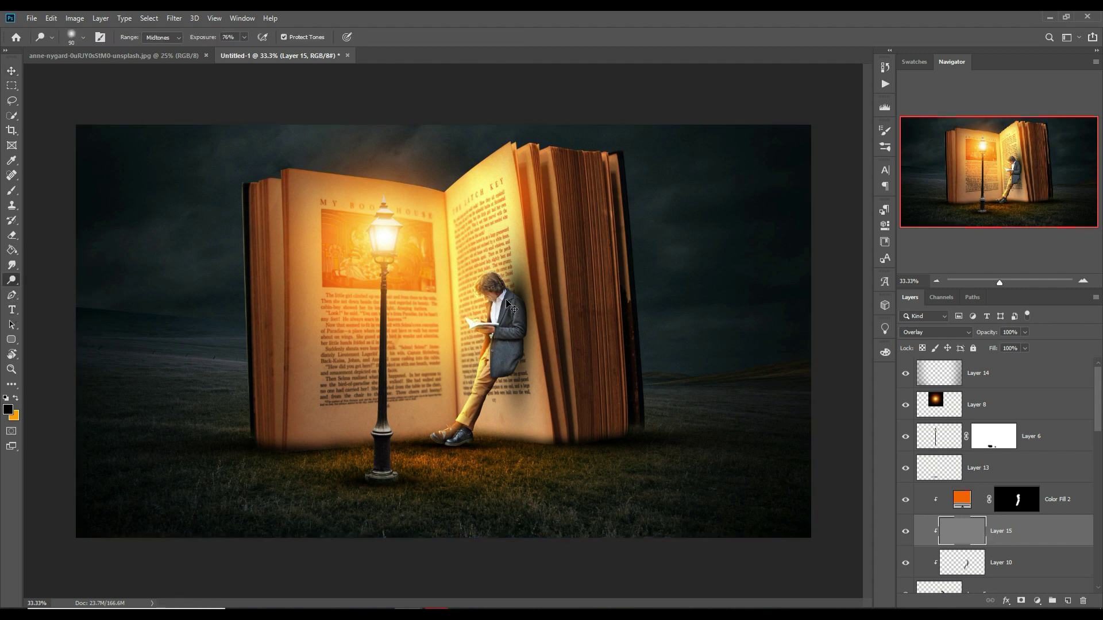
key("ctrl+plus")
key("ctrl+plus")
key("ctrl+plus")
key("bracketleft")
key("bracketleft")
key("bracketleft")
key("bracketleft")
key("bracketleft")
mouse_move(587, 460)
left_mouse_down()
mouse_move(554, 477)
mouse_move(574, 451)
mouse_move(566, 485)
mouse_move(585, 410)
left_mouse_up()
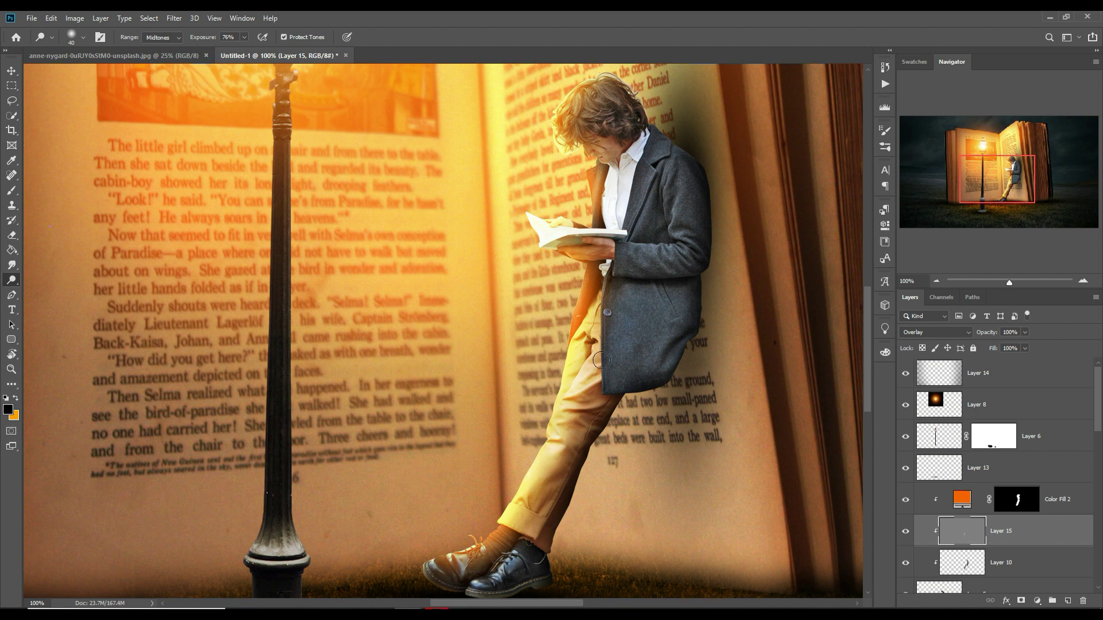
Step: Dodge highlights onto the man's coat, sleeve, lapel and hair on Layer 15
left_click_drag(634, 295, 624, 363)
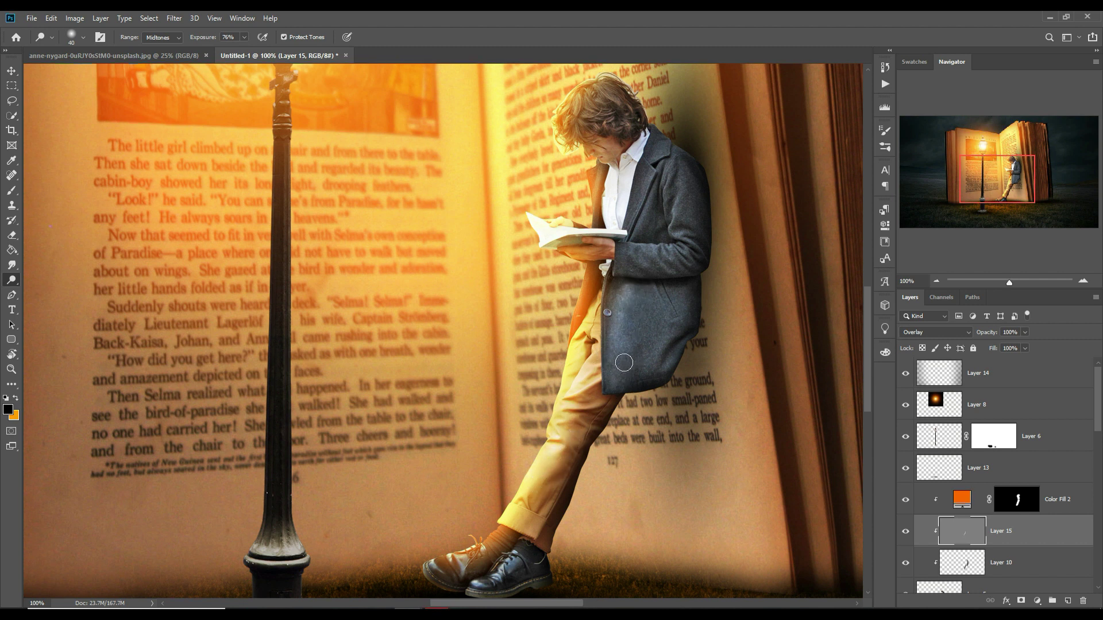
mouse_move(668, 255)
left_mouse_down()
mouse_move(695, 257)
mouse_move(674, 265)
mouse_move(688, 224)
mouse_move(690, 246)
mouse_move(672, 165)
mouse_move(640, 234)
mouse_move(671, 154)
mouse_move(676, 183)
mouse_move(651, 178)
left_mouse_up()
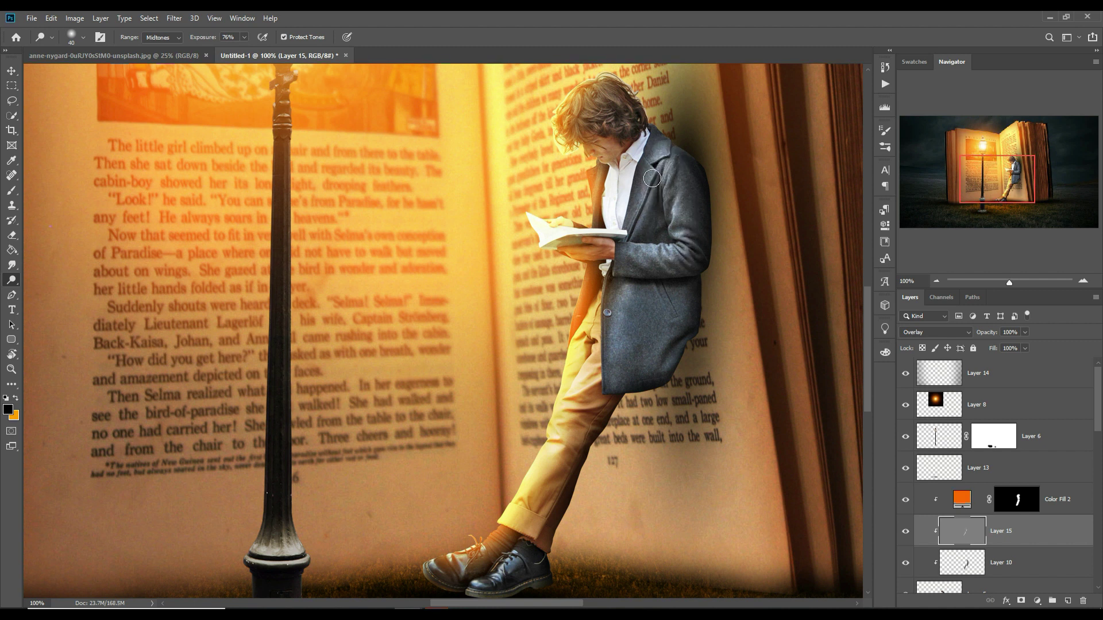
mouse_move(587, 118)
left_mouse_down()
mouse_move(615, 123)
mouse_move(586, 134)
mouse_move(613, 101)
mouse_move(635, 122)
mouse_move(593, 150)
mouse_move(653, 153)
mouse_move(697, 200)
mouse_move(686, 201)
mouse_move(702, 259)
mouse_move(685, 265)
mouse_move(684, 303)
mouse_move(621, 294)
mouse_move(632, 304)
mouse_move(632, 370)
mouse_move(690, 334)
mouse_move(671, 374)
mouse_move(679, 358)
mouse_move(649, 389)
mouse_move(681, 347)
mouse_move(692, 303)
mouse_move(662, 255)
left_mouse_up()
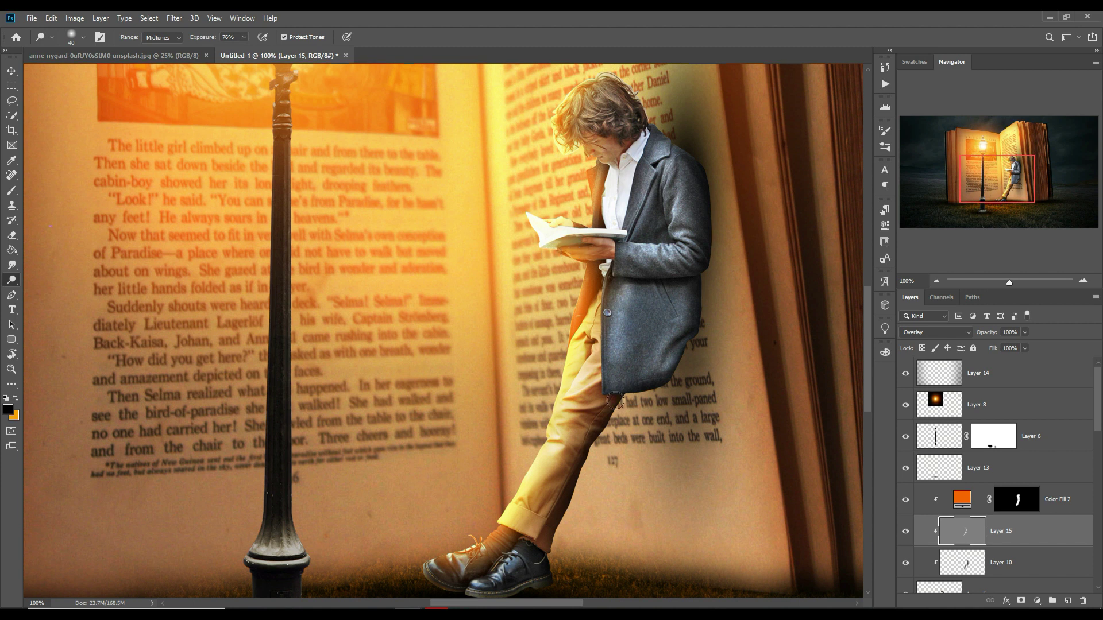
left_click(11, 70)
Step: Add a new layer directly above the street lamp's Layer 6
key("ctrl+minus")
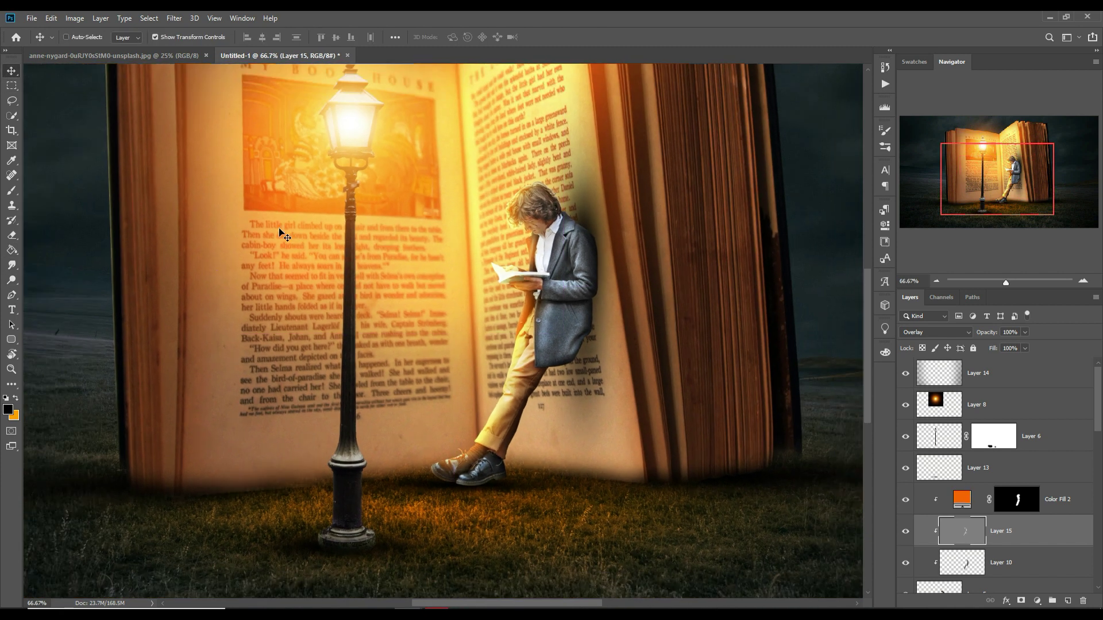
key("ctrl+minus")
key("ctrl+minus")
left_click(383, 375, "ctrl")
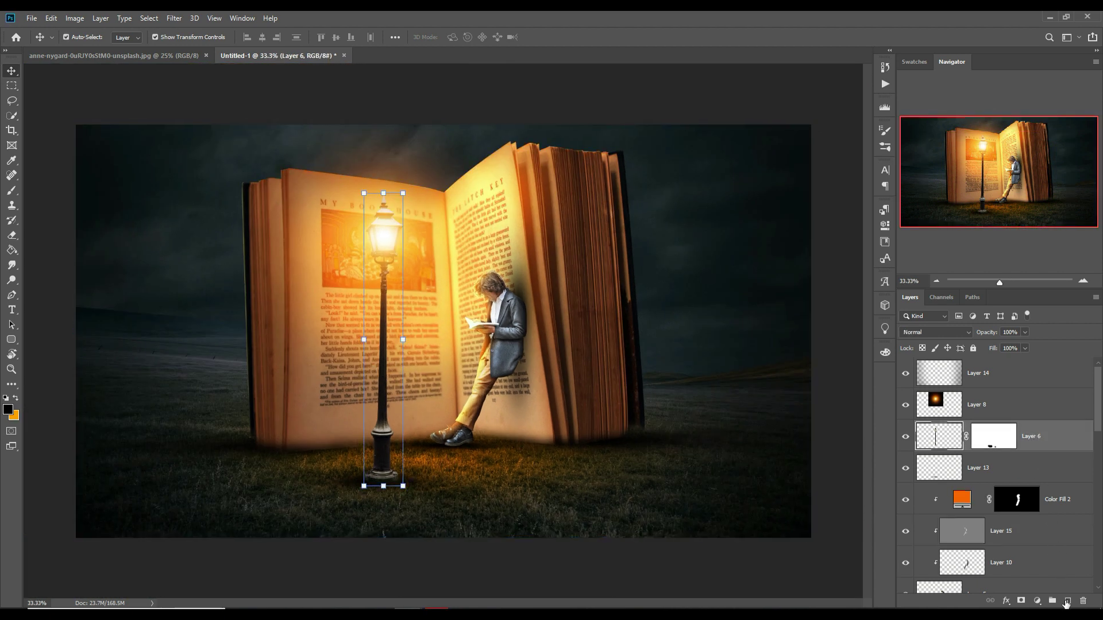
left_click(1036, 601)
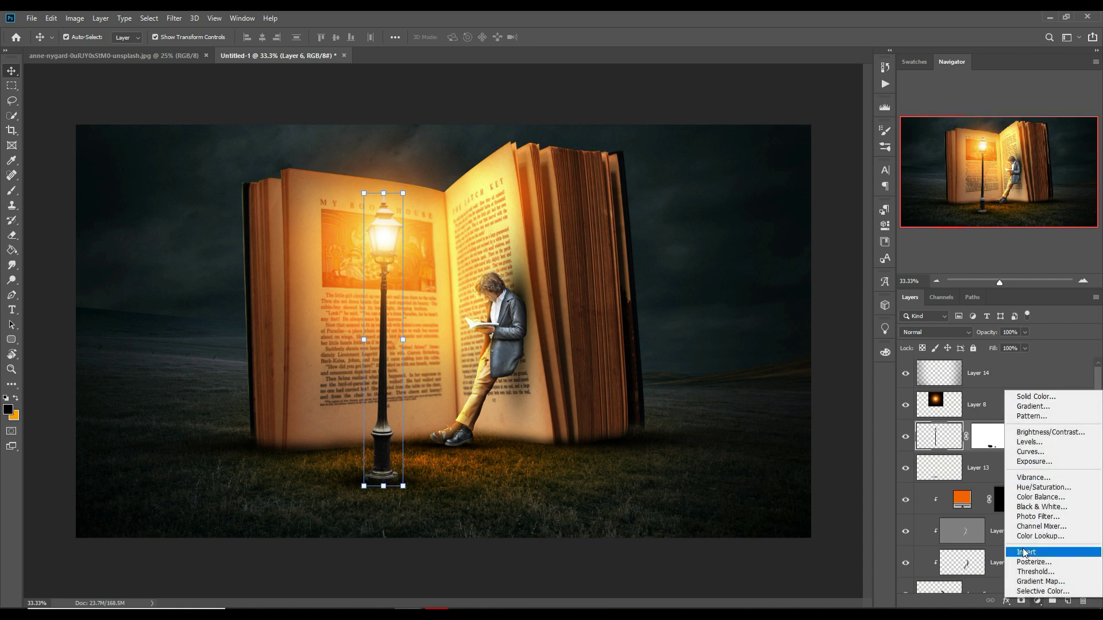
left_click(1040, 602)
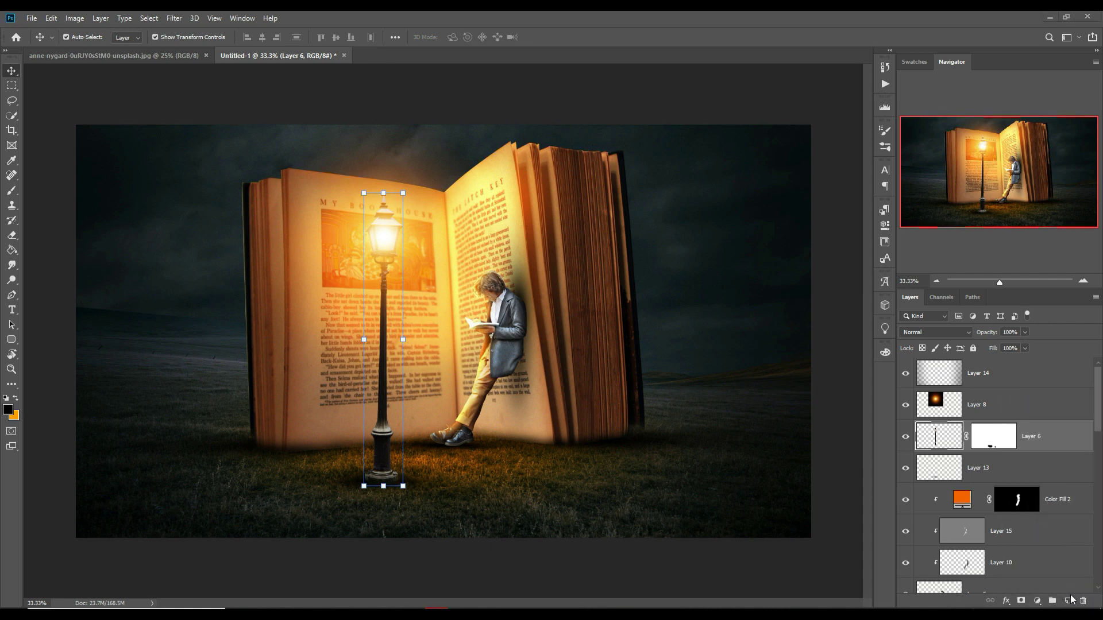
left_click(1070, 601)
left_click(1036, 601)
left_click(1052, 398)
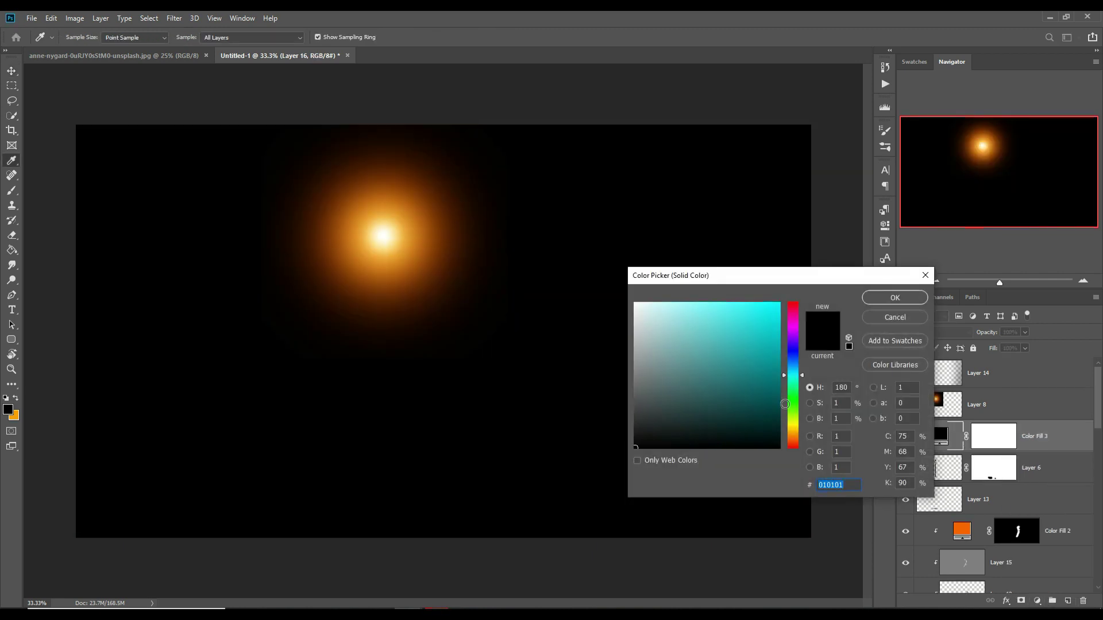
left_click(925, 275)
Step: Clip Layer 16 to the street lamp layer and set its blend mode to Linear Dodge (Add)
right_click(1014, 437)
left_click(925, 342)
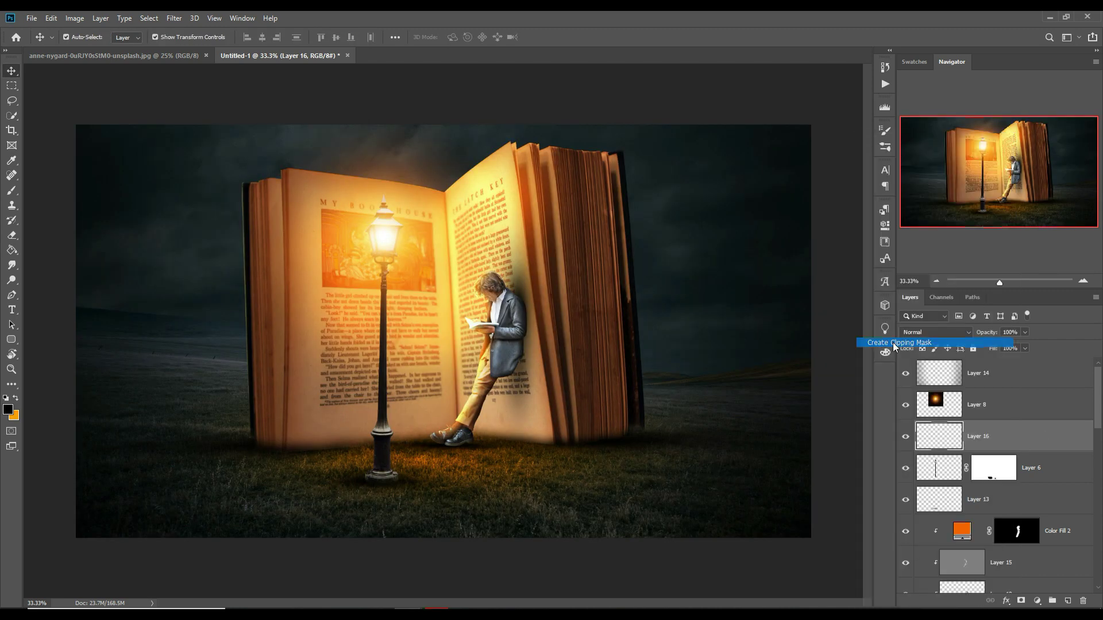
left_click(959, 336)
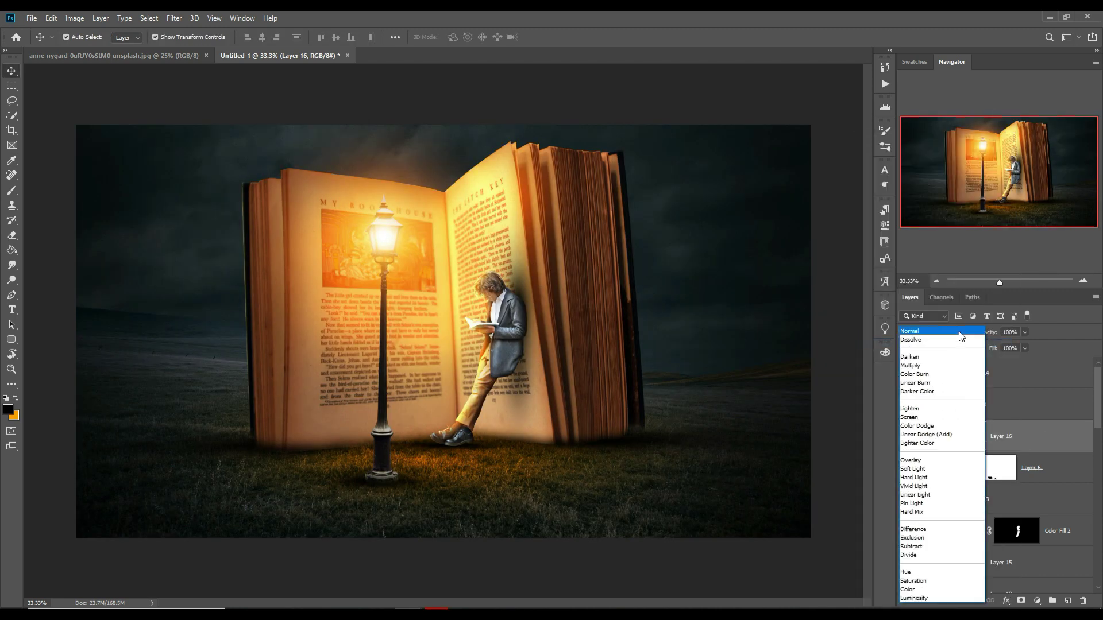
left_click(921, 435)
Step: Add a Solid Color fill of orange fb8902 directly above the street lamp layer, clipped to it
left_click(1038, 601)
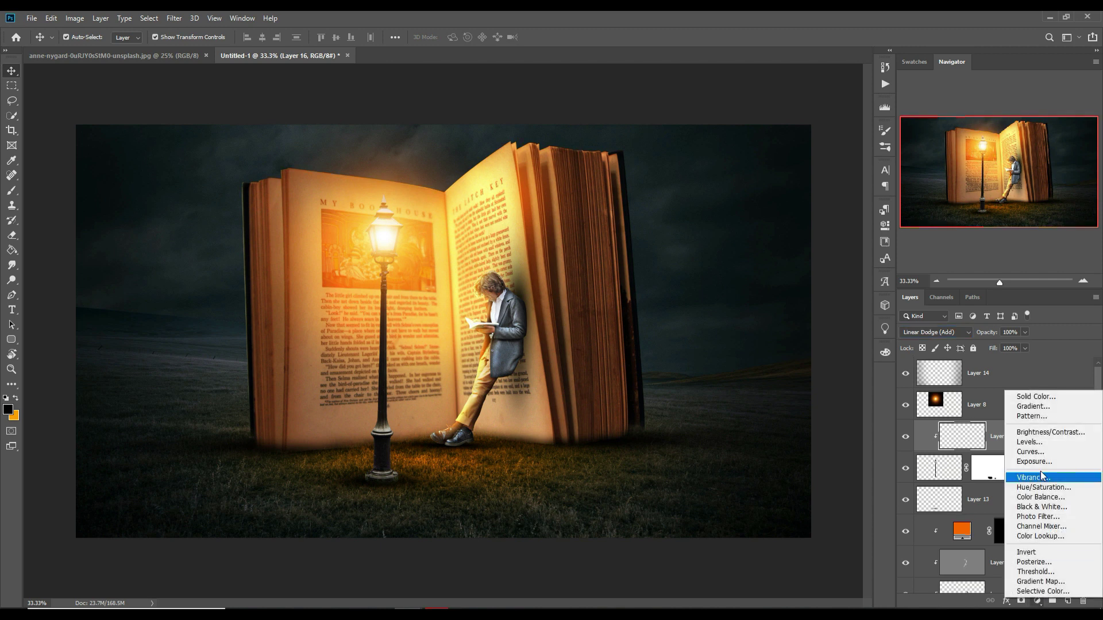
left_click(1032, 397)
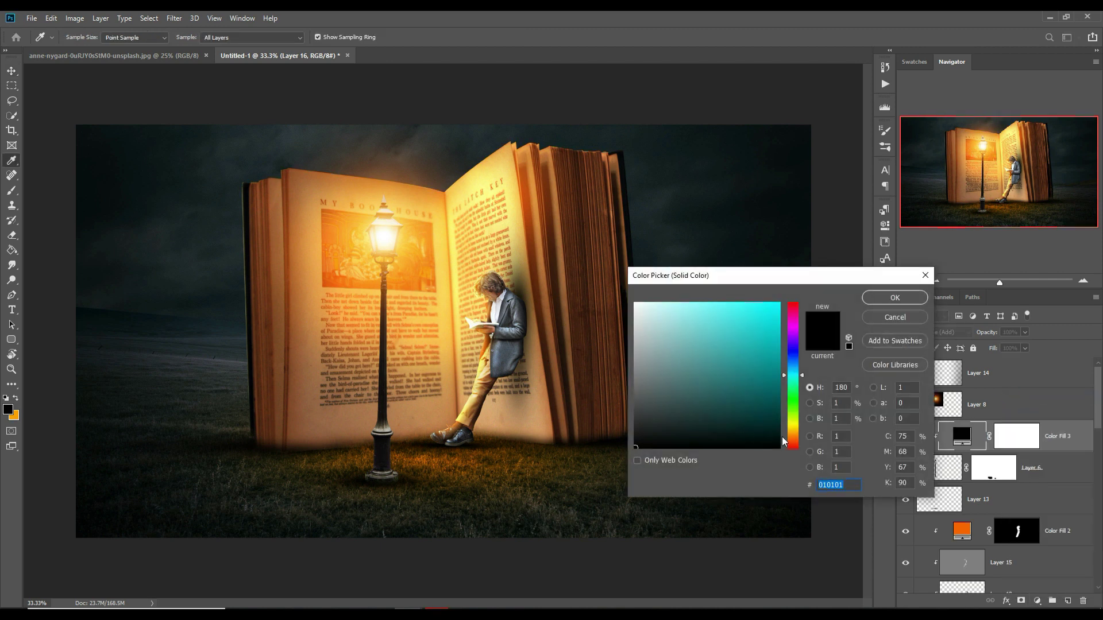
left_click(800, 433)
left_click(779, 305)
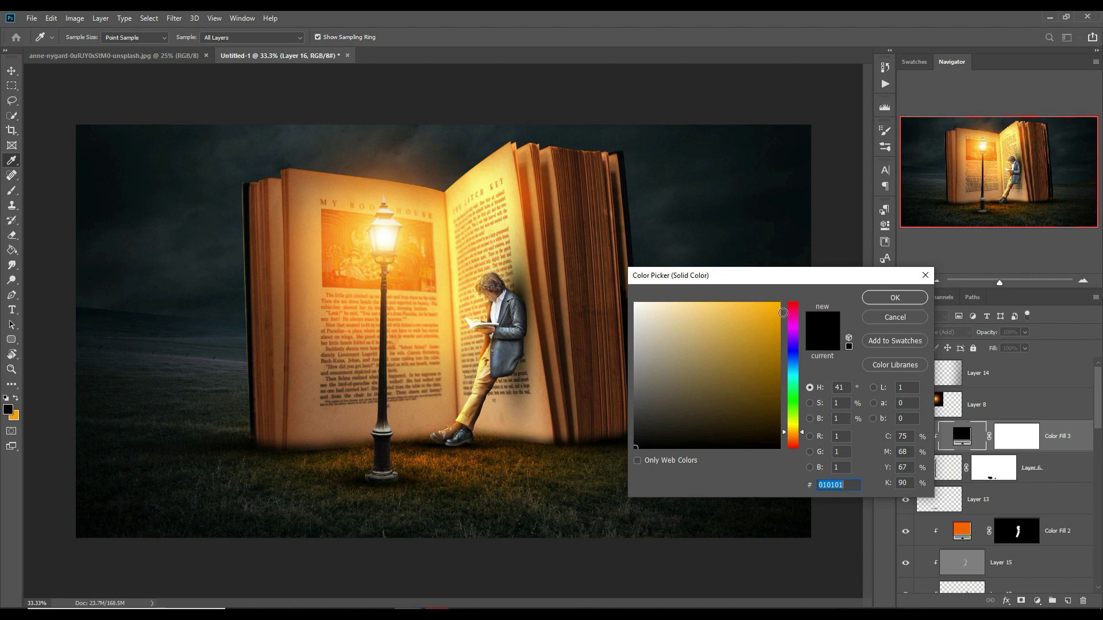
left_click_drag(802, 433, 804, 439)
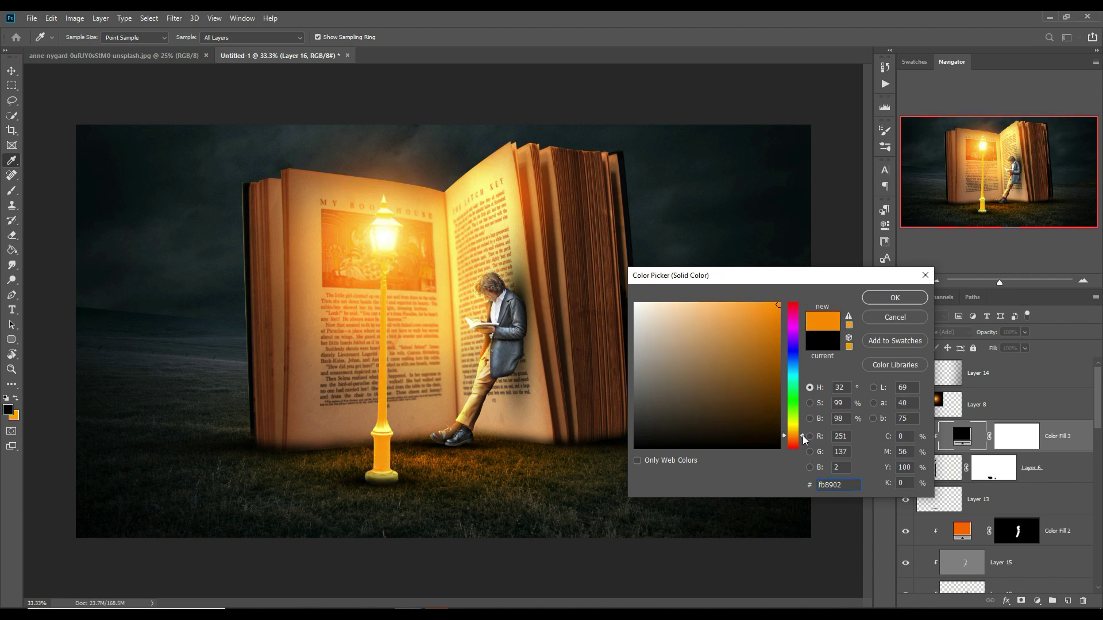
key("v")
left_click(894, 298)
Step: Fill the mask of the orange fill layer Color Fill 3 with black
left_click(1007, 434)
key("d")
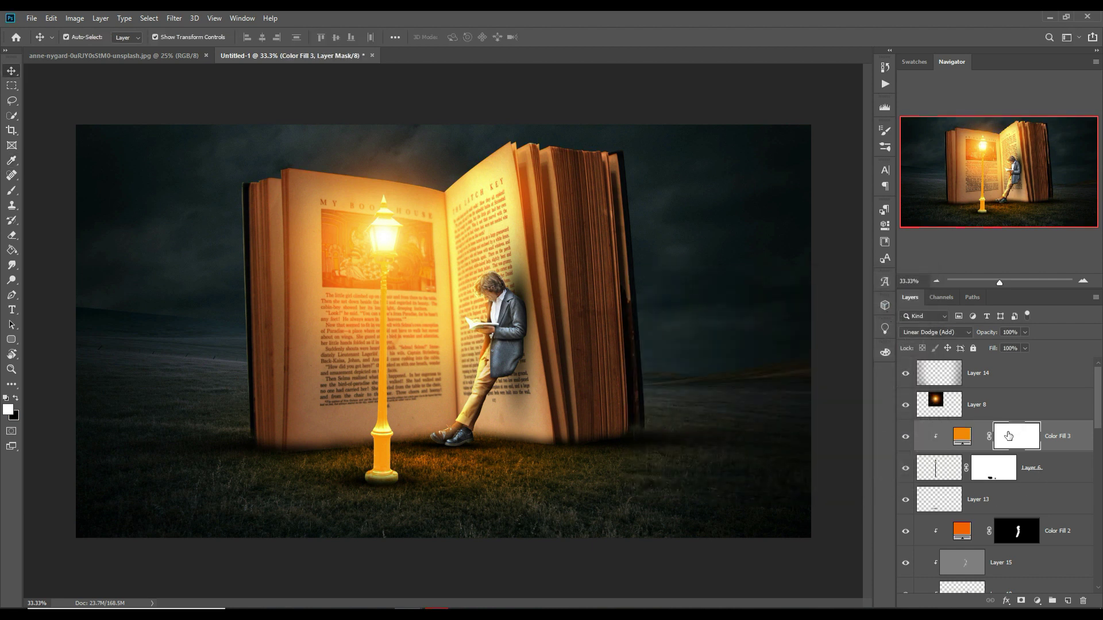
left_click(9, 254)
left_click(16, 397)
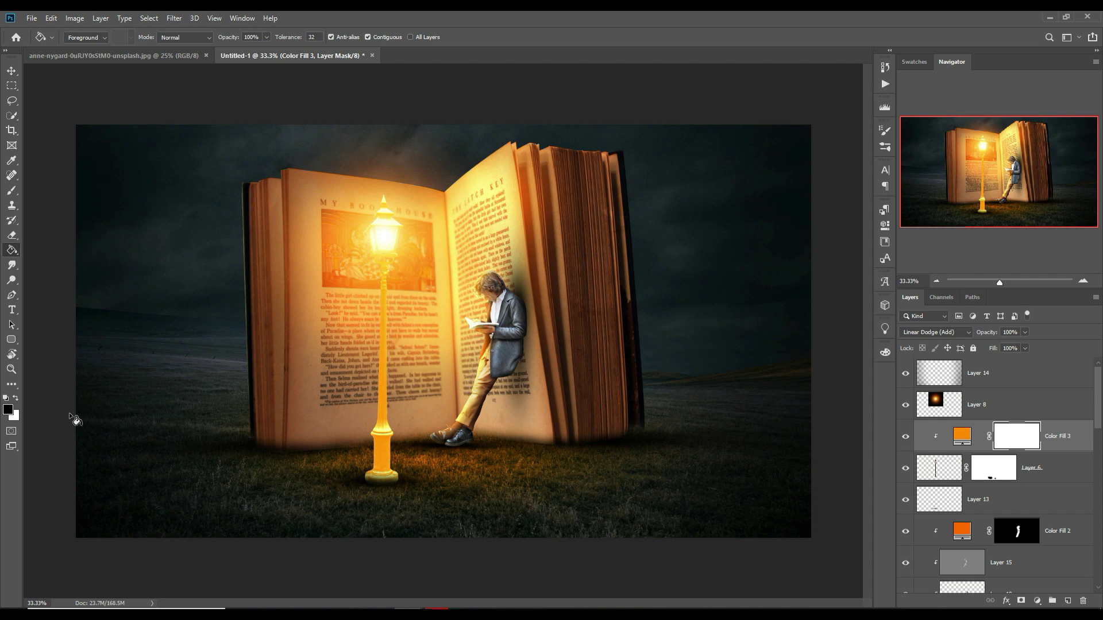
left_click(322, 392)
left_click(16, 397)
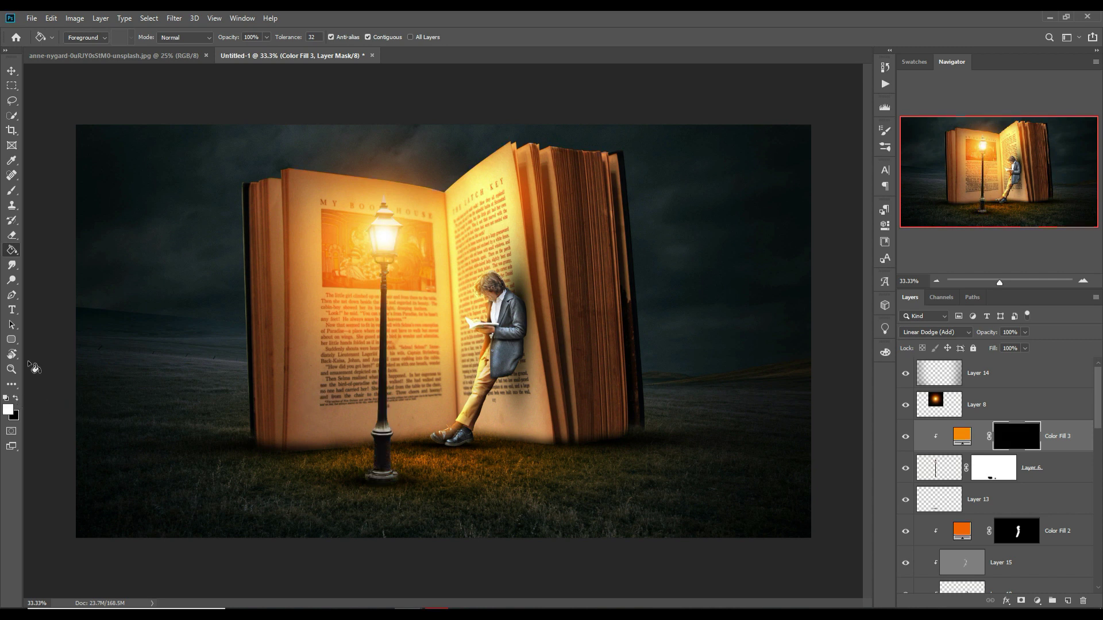
Step: Paint white on Color Fill 3's mask along the lamp post with a 200 px brush at 100% opacity to reveal an orange glow
left_click(12, 190)
key("bracketleft")
key("bracketleft")
key("bracketleft")
key("bracketleft")
key("bracketleft")
key("bracketleft")
key("bracketleft")
key("bracketleft")
key("bracketleft")
key("bracketleft")
key("bracketleft")
key("bracketleft")
key("bracketleft")
key("bracketleft")
key("bracketleft")
key("bracketleft")
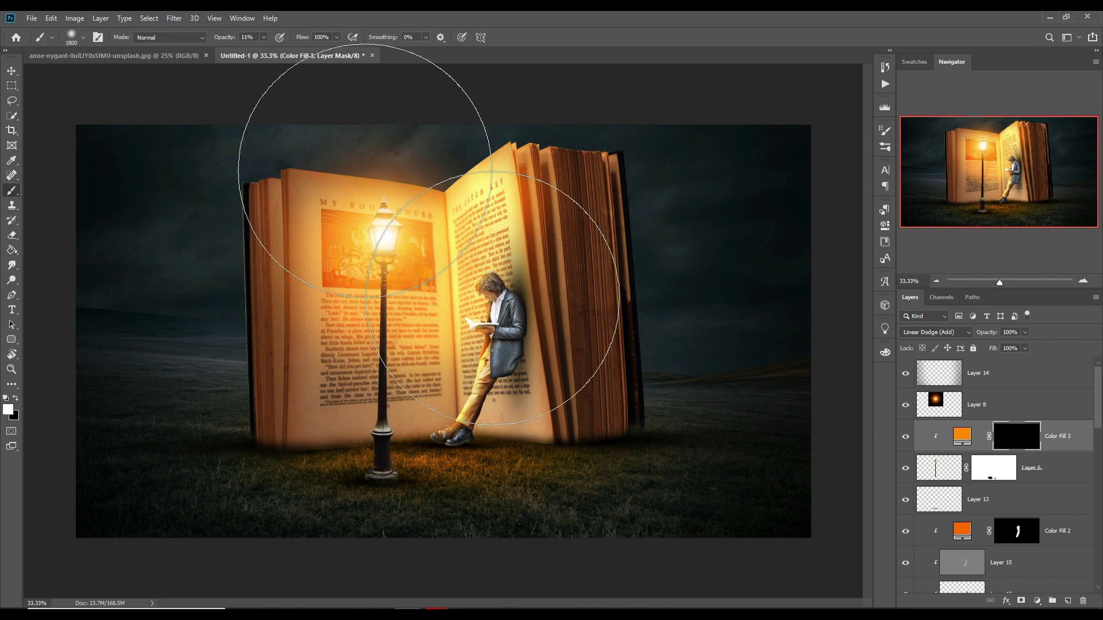
left_click(264, 37)
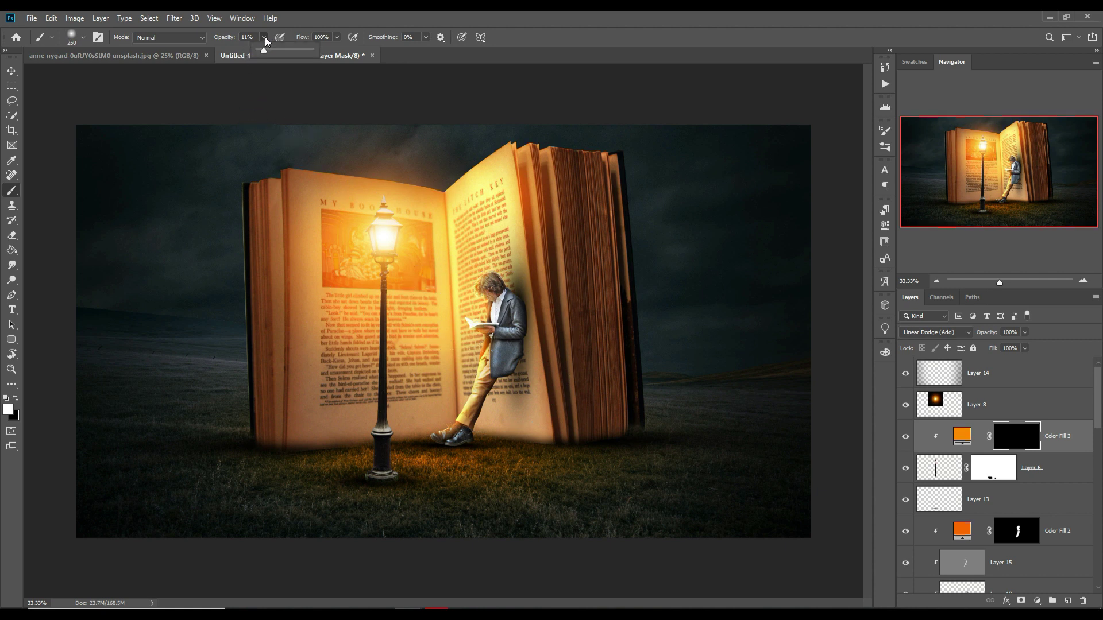
left_click(428, 268)
key("bracketleft")
left_click_drag(418, 277, 426, 388)
left_click_drag(406, 301, 423, 387)
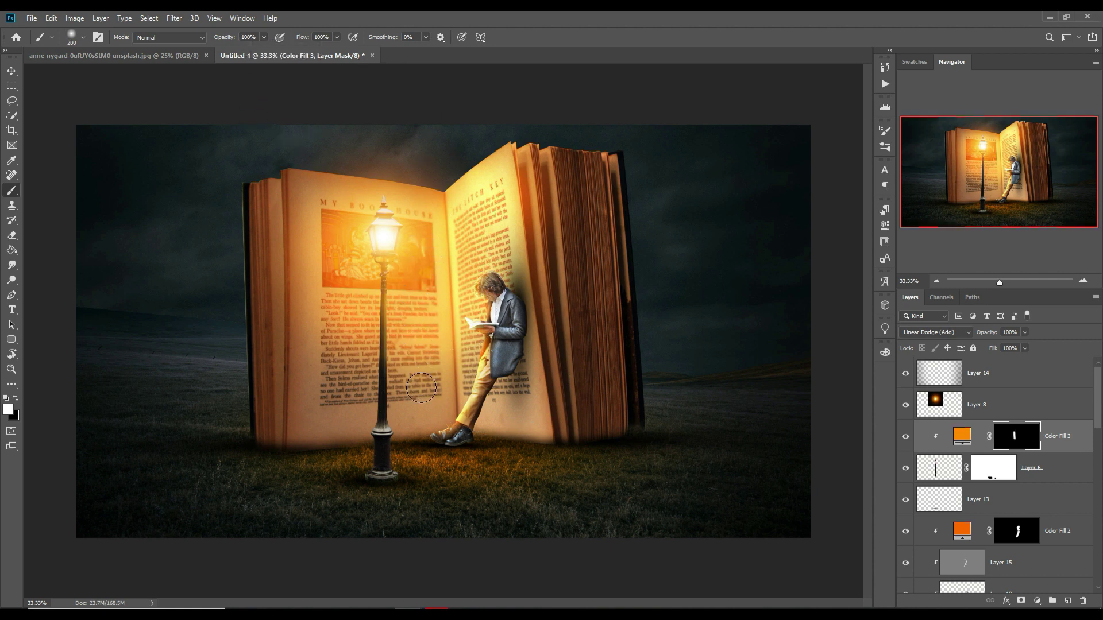
left_click_drag(388, 306, 372, 391)
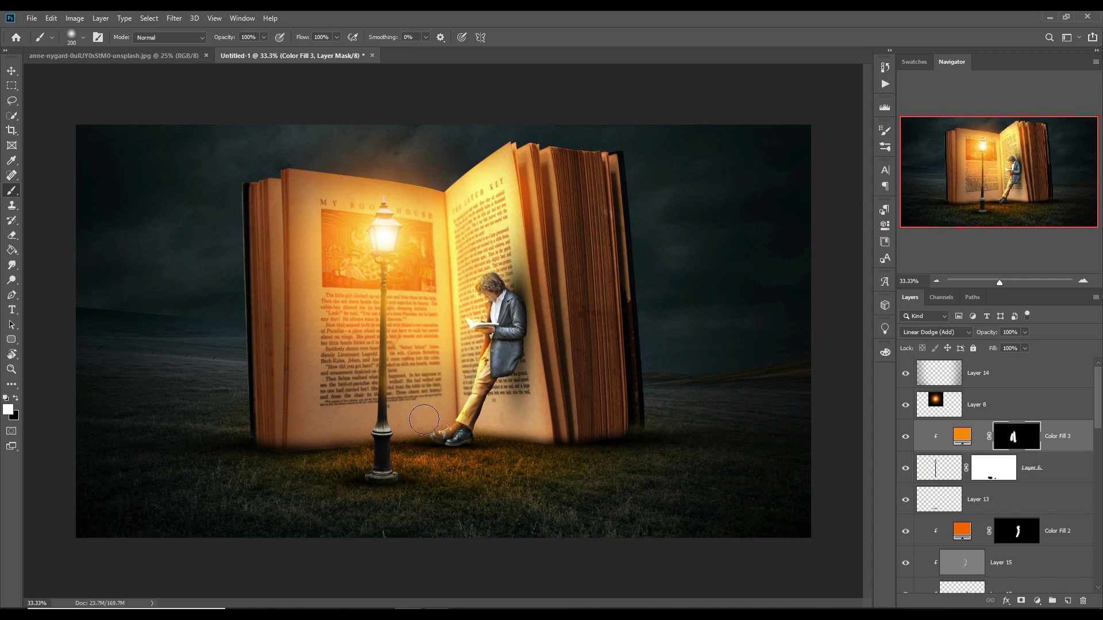
mouse_move(388, 396)
left_mouse_down()
mouse_move(378, 425)
mouse_move(374, 362)
left_mouse_up()
Step: Stamp all visible layers into a new layer above Layer 14 and convert it to a smart object
left_click(12, 71)
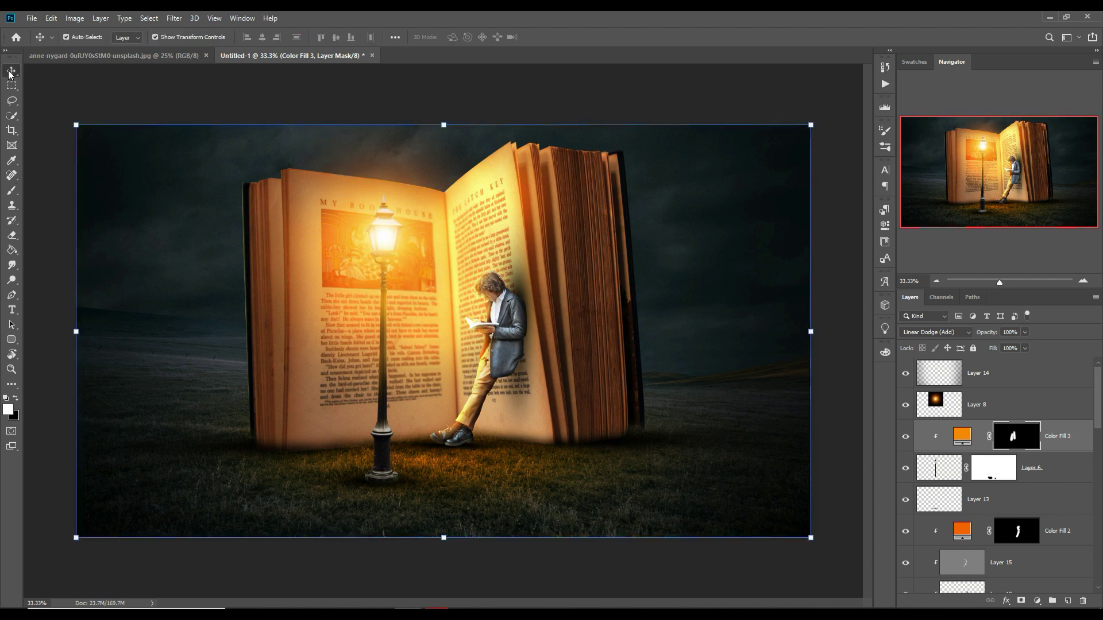
left_click(1012, 370)
left_click(1012, 370)
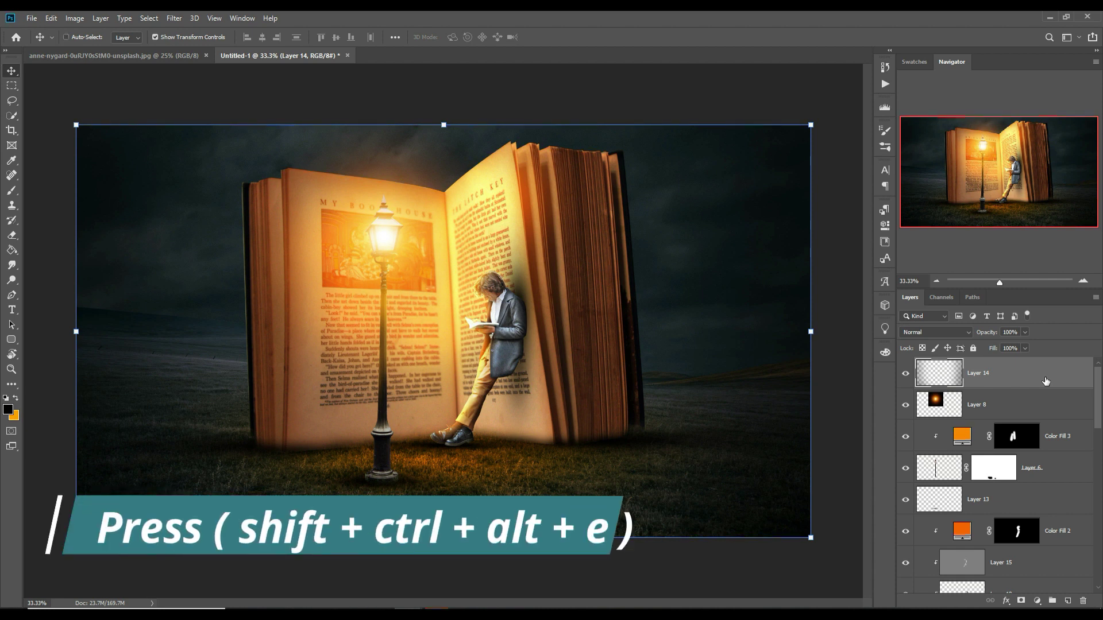
key("shift+ctrl+alt+e")
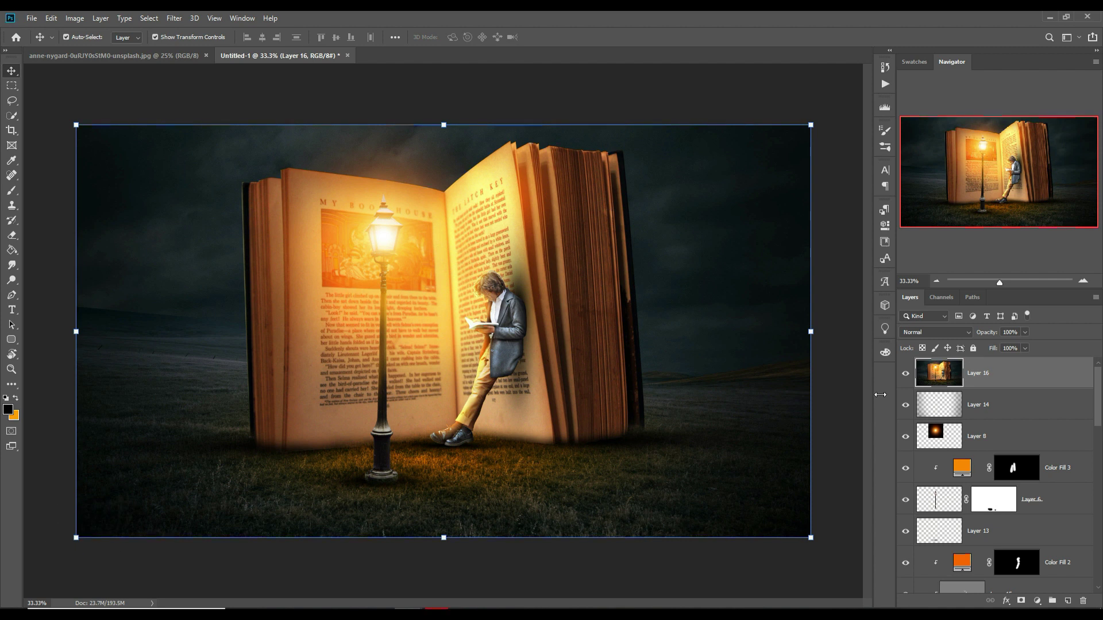
right_click(1014, 384)
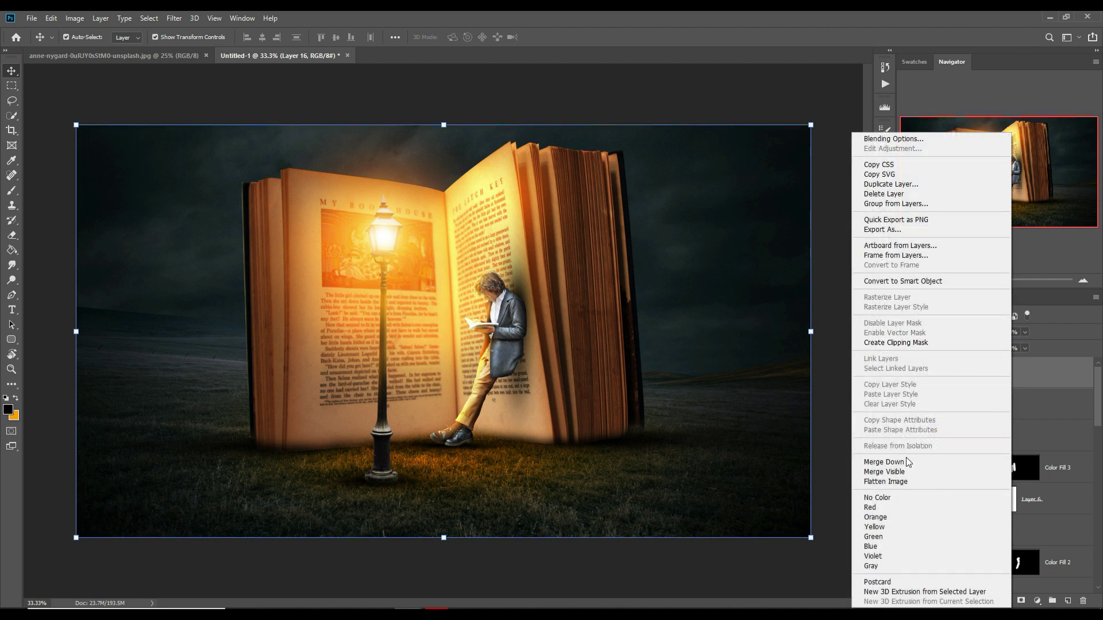
left_click(890, 281)
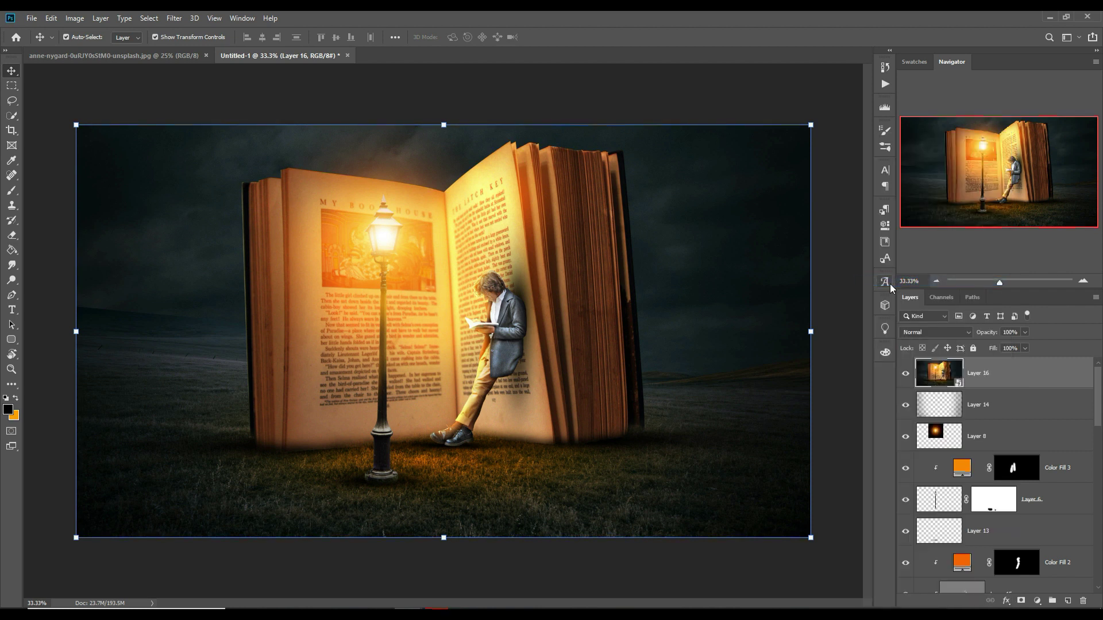
Step: Start a Camera Raw Filter on Layer 16 with Post Crop Vignetting Amount -9, Highlights +10, Shadows -13, Whites +8 and Blacks -9
left_click(176, 19)
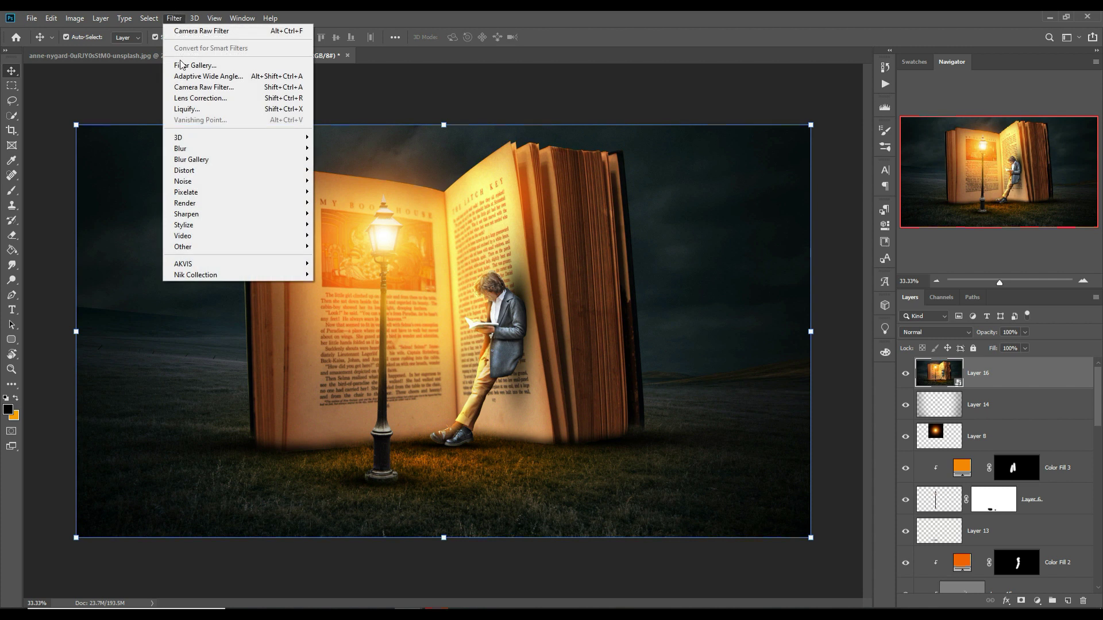
left_click(188, 88)
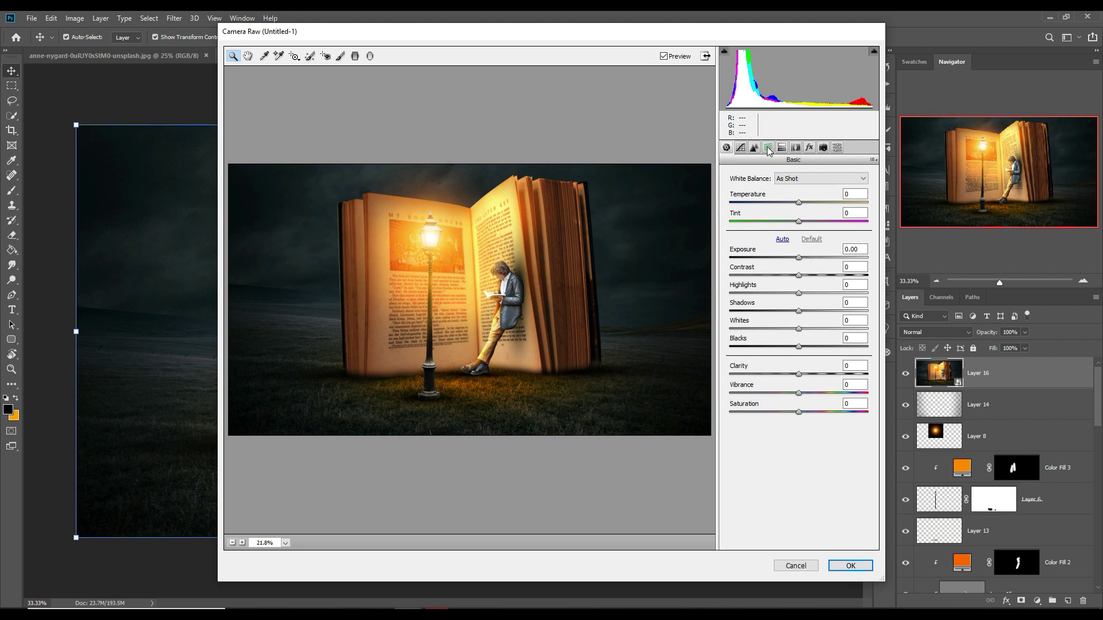
left_click(810, 147)
left_click_drag(800, 299, 794, 303)
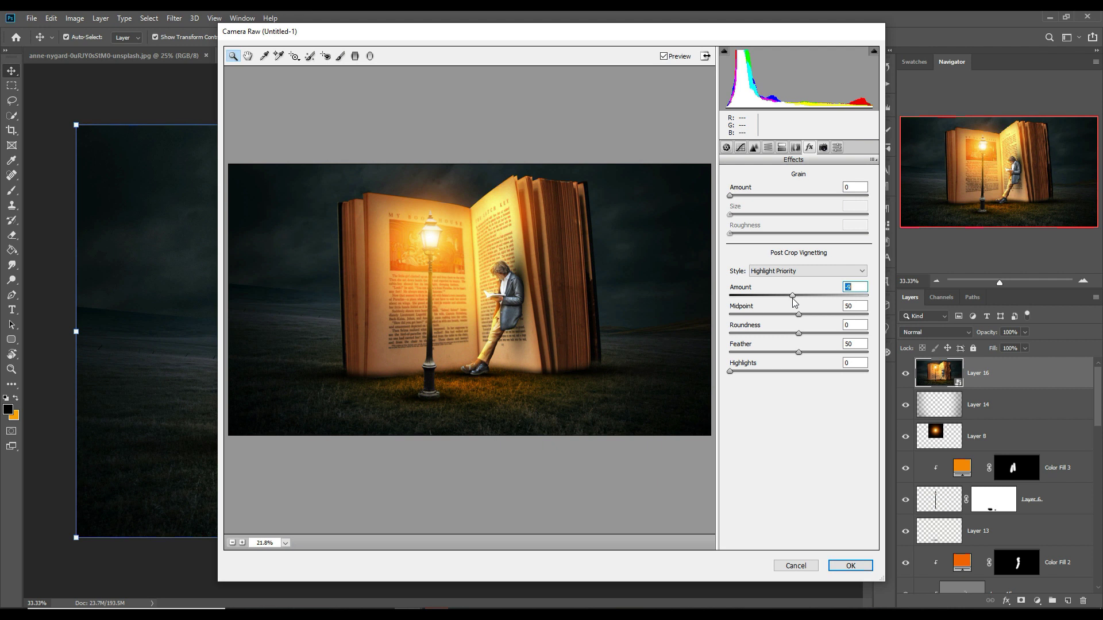
left_click(726, 148)
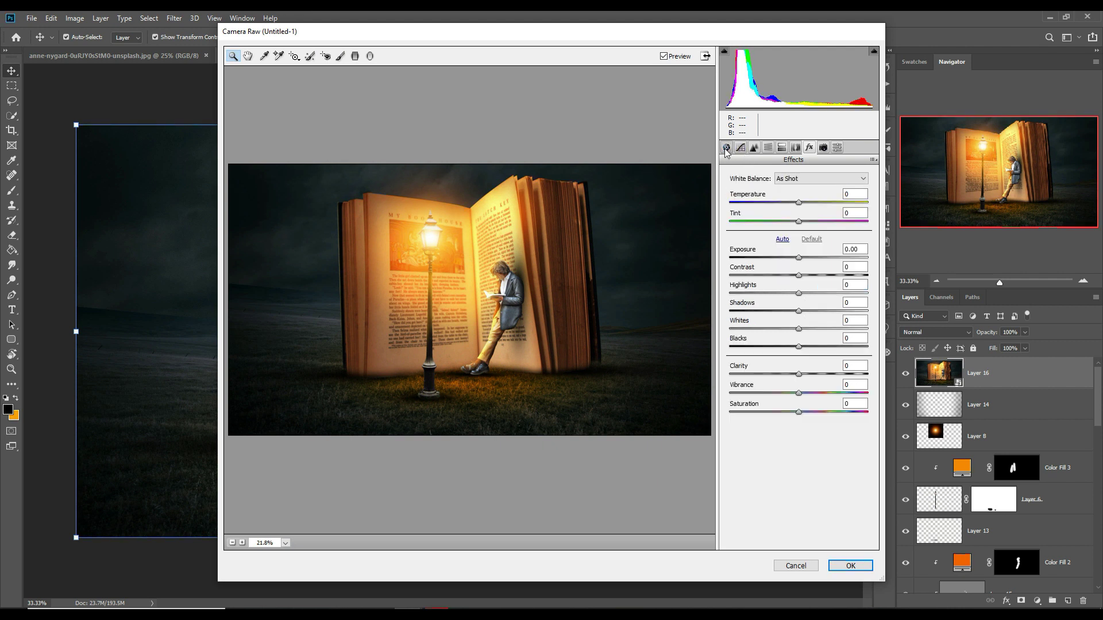
left_click_drag(799, 294, 804, 329)
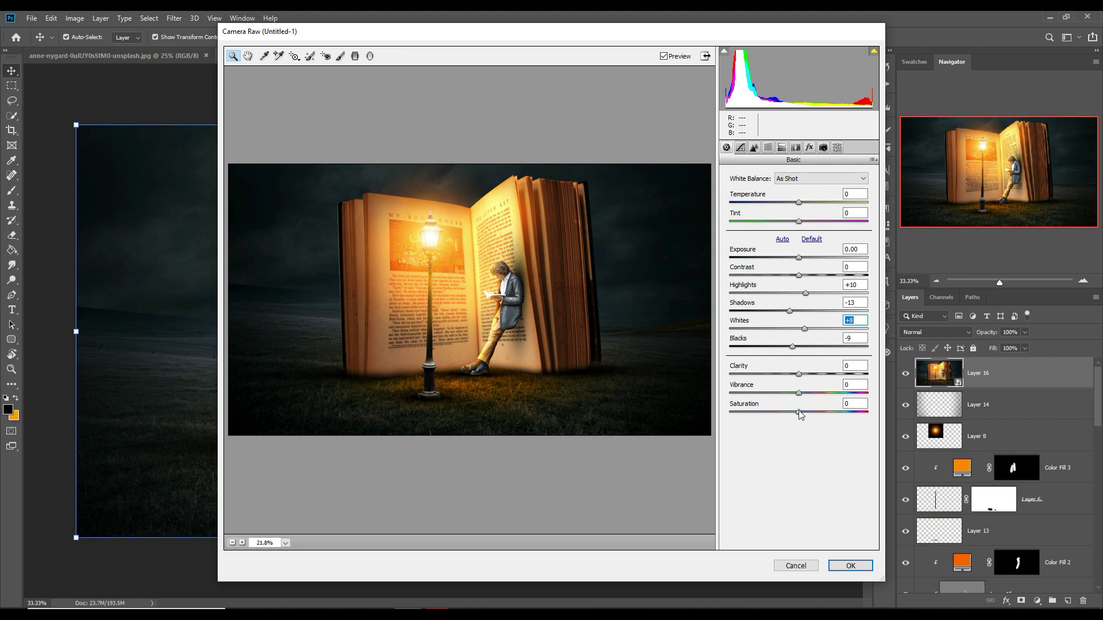
Step: Set the parametric tone curve to Highlights +7, Lights +6, Darks -8 and Shadows -3, and raise the sharpening amount
left_click(740, 147)
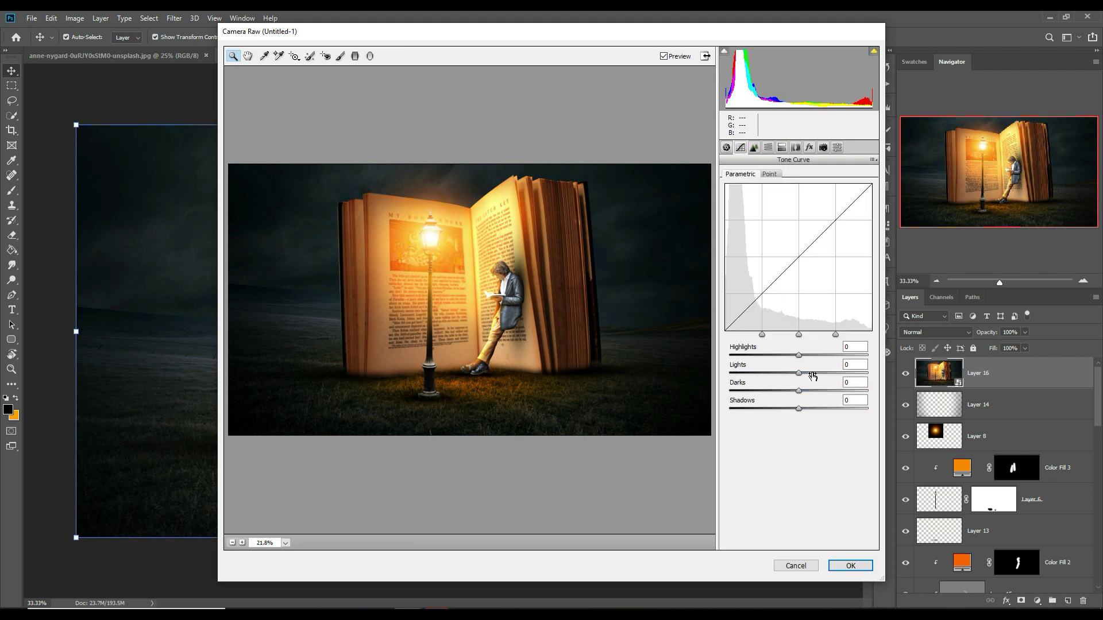
left_click_drag(798, 355, 796, 408)
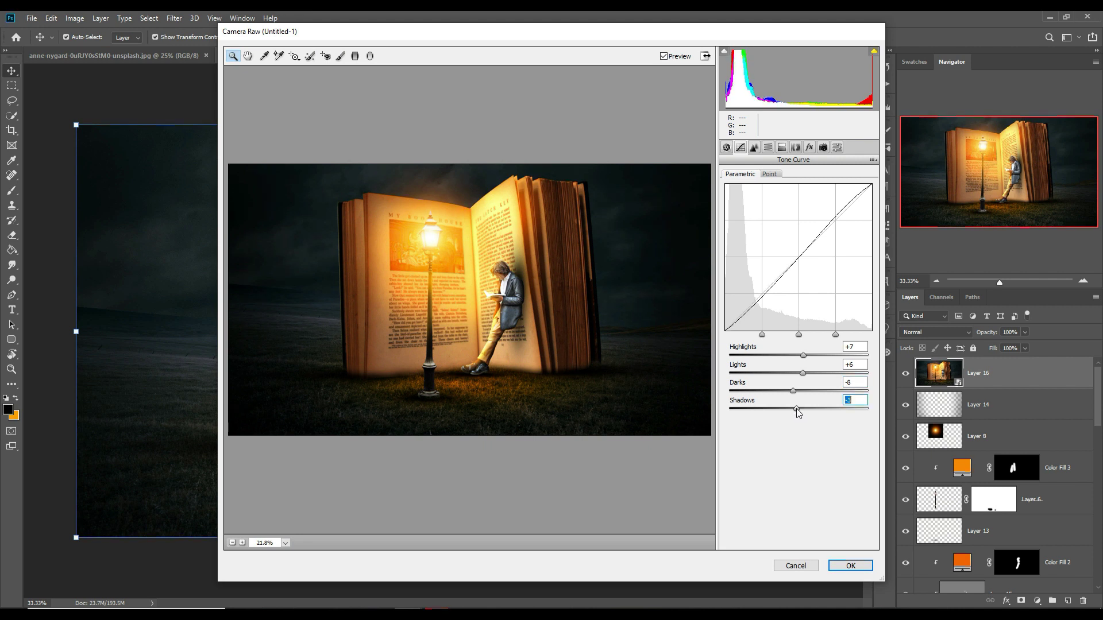
left_click(754, 148)
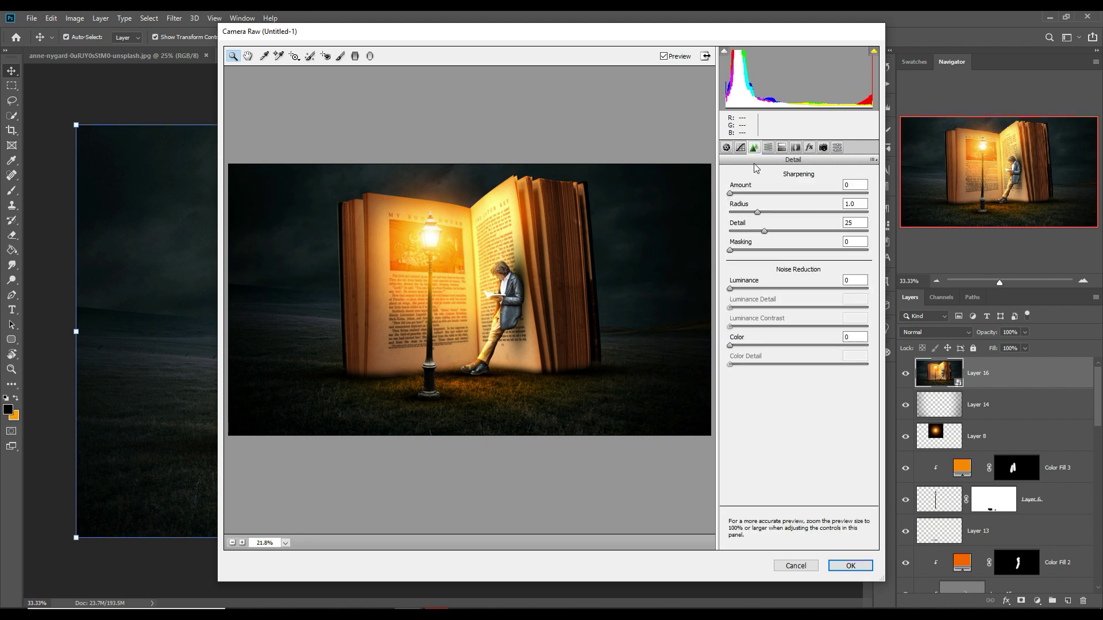
left_click_drag(730, 193, 781, 192)
Step: Split-tone the shadows with Hue 192, Saturation 19 and the highlights with Hue 42, Saturation 15, and apply the Camera Raw filter
left_click(795, 149)
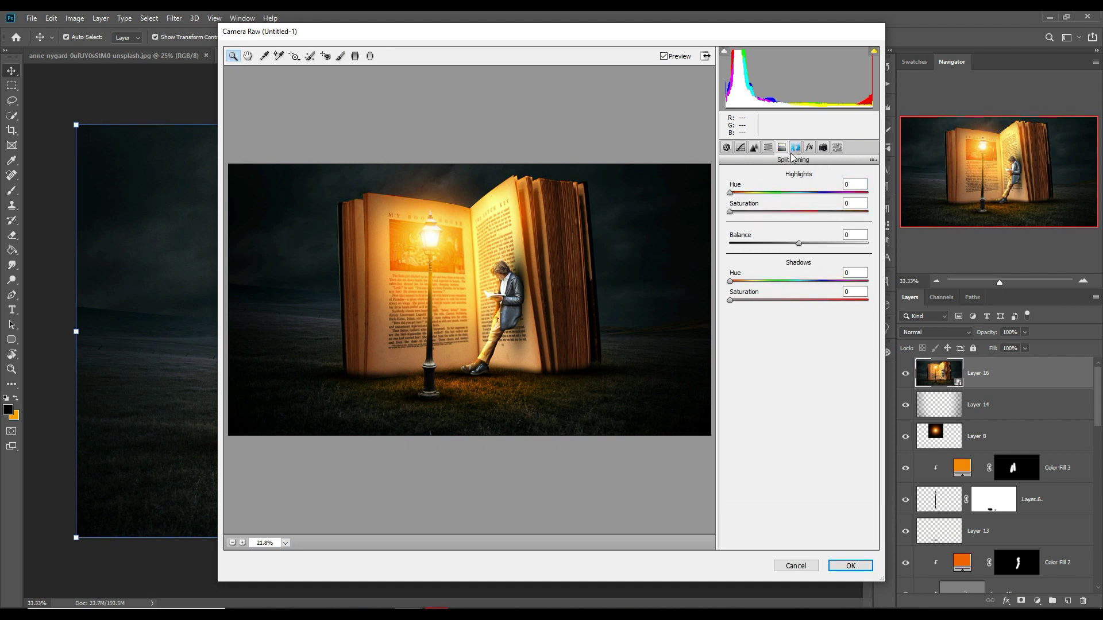
left_click_drag(741, 285, 804, 293)
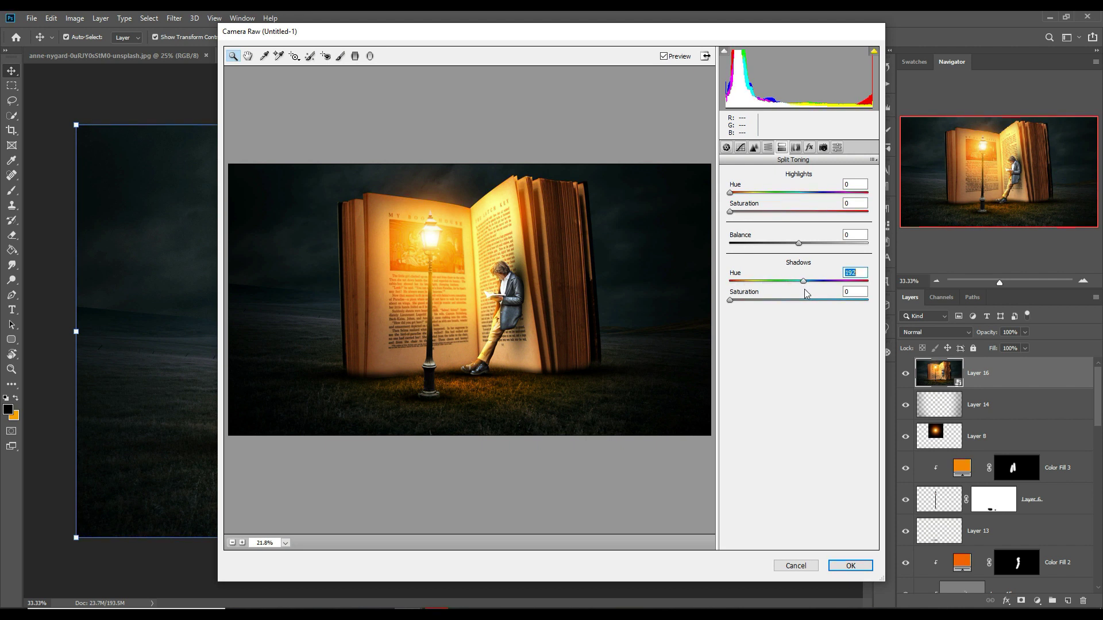
left_click_drag(738, 303, 760, 302)
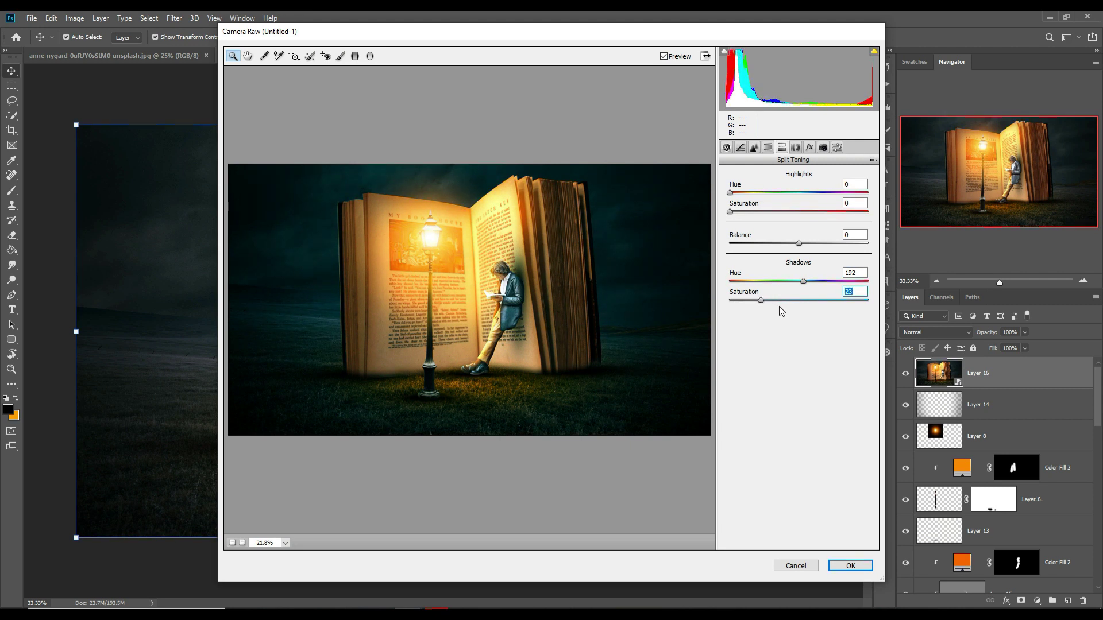
left_click_drag(761, 298, 755, 301)
left_click_drag(732, 192, 753, 214)
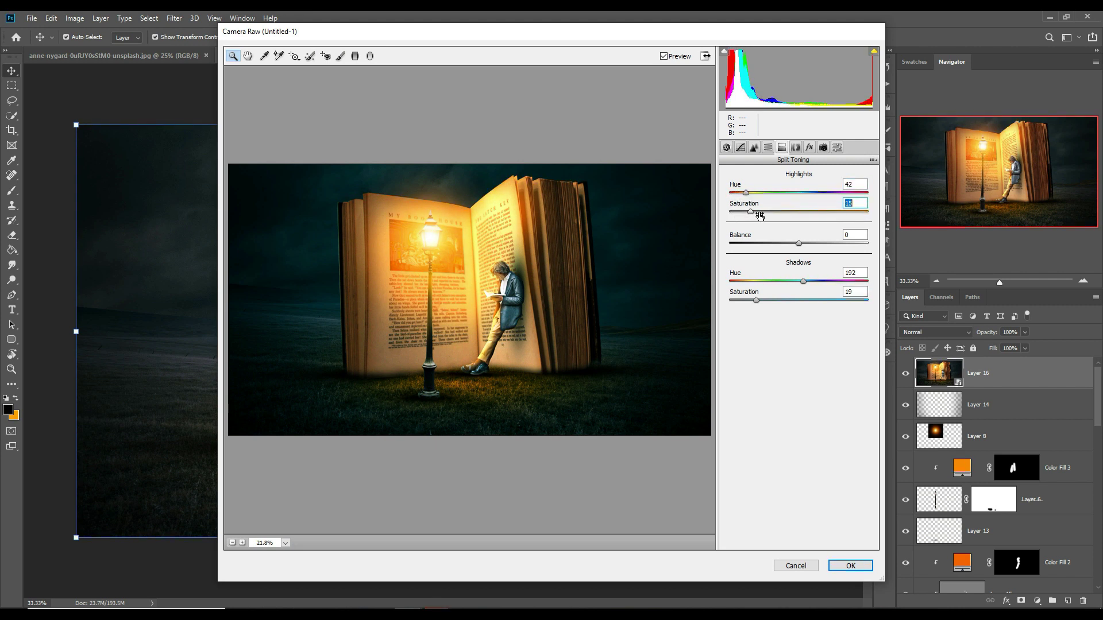
left_click(850, 566)
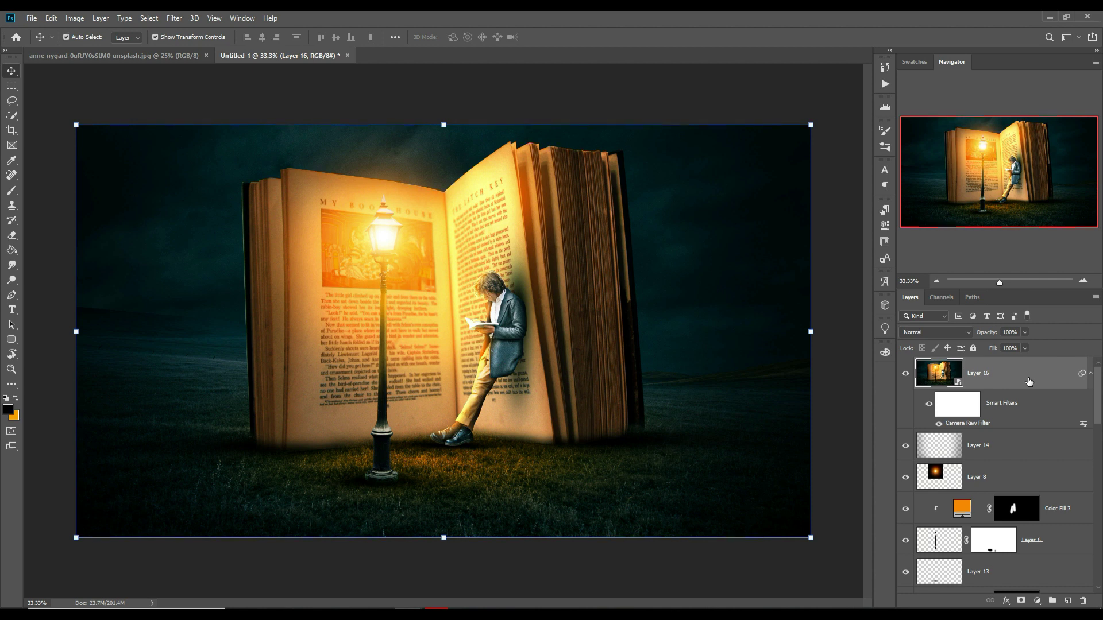
Step: Stamp the visible layers into a new unclipped layer above Layer 16 and convert it to a smart object
key("ctrl+shift+alt+e")
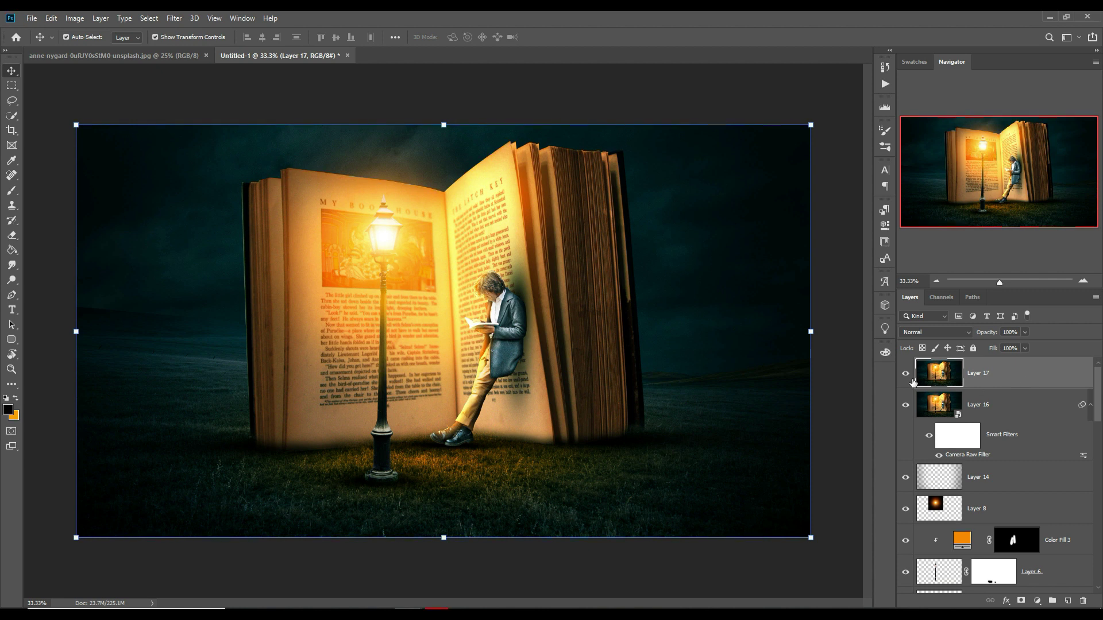
right_click(989, 373)
left_click(872, 343)
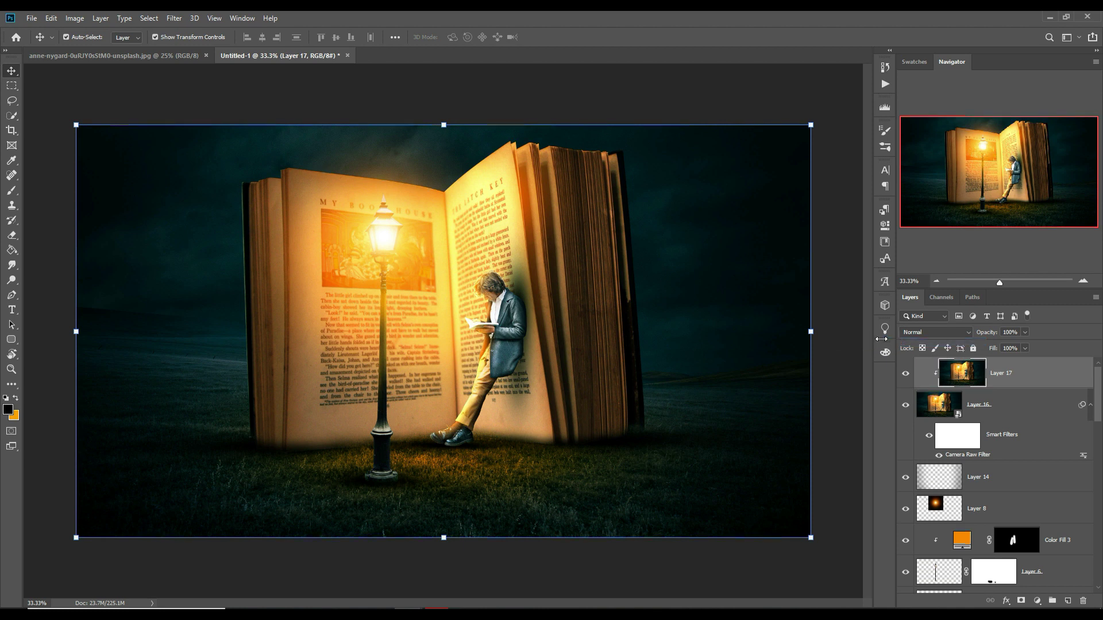
right_click(1005, 374)
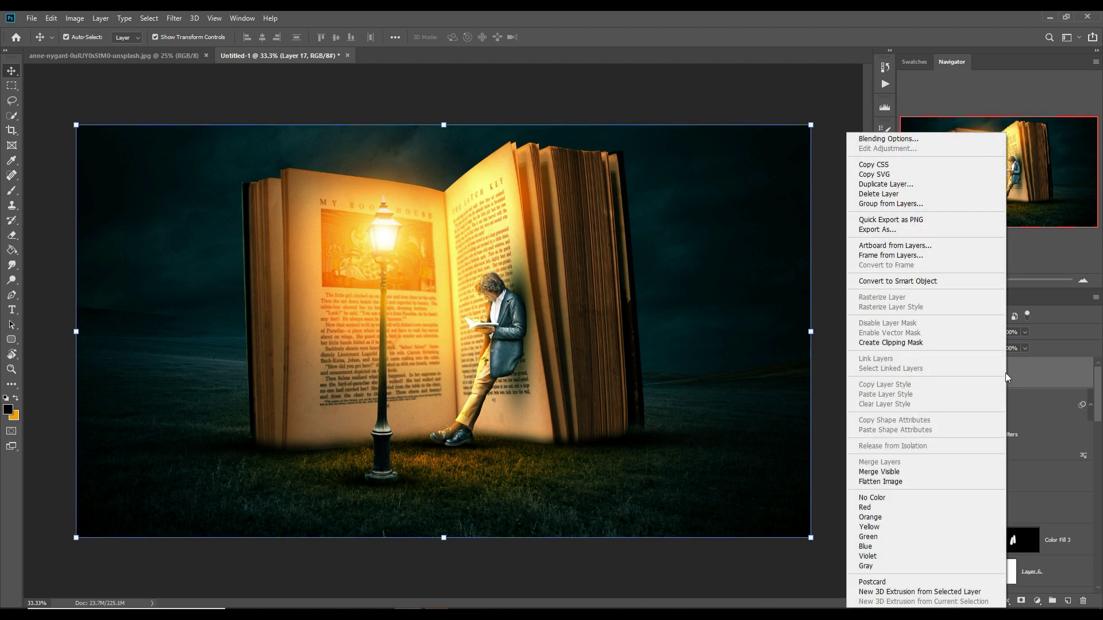
left_click(908, 282)
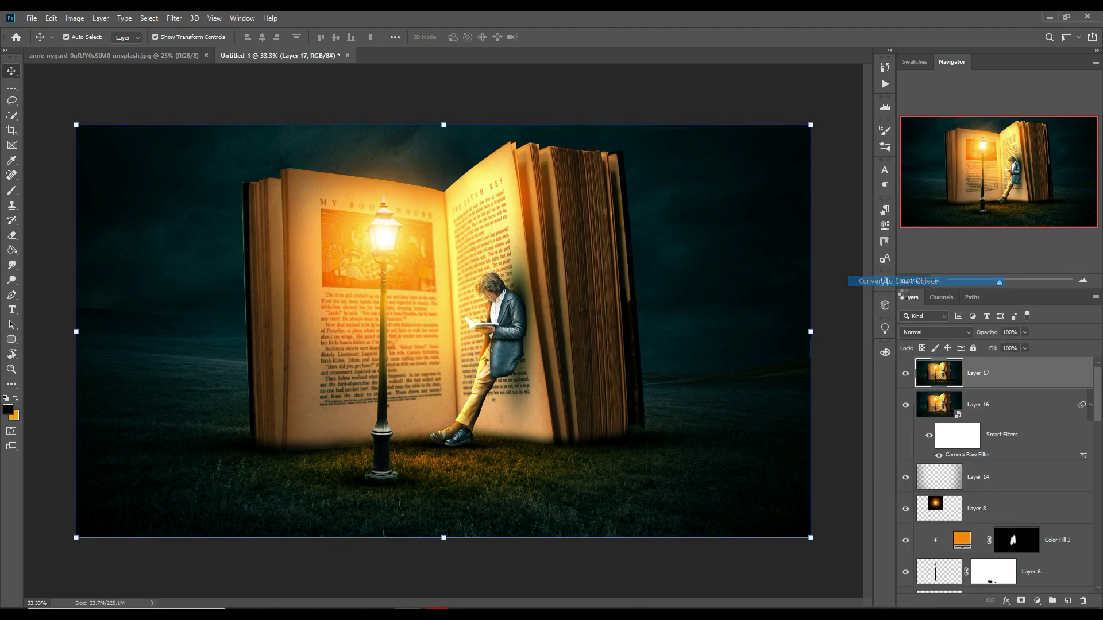
Step: Apply a Camera Raw Filter to Layer 17 with saturation Oranges +21, Yellows +20 and Blues -15, and stamp the visible layers into a new top layer
left_click(174, 19)
left_click(181, 87)
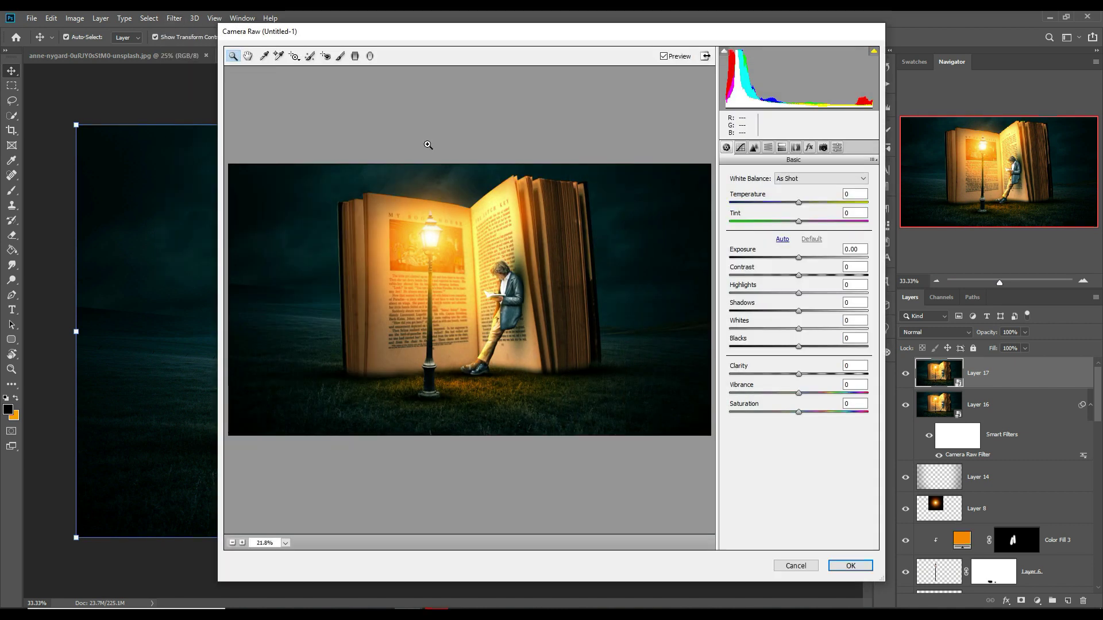
left_click(781, 148)
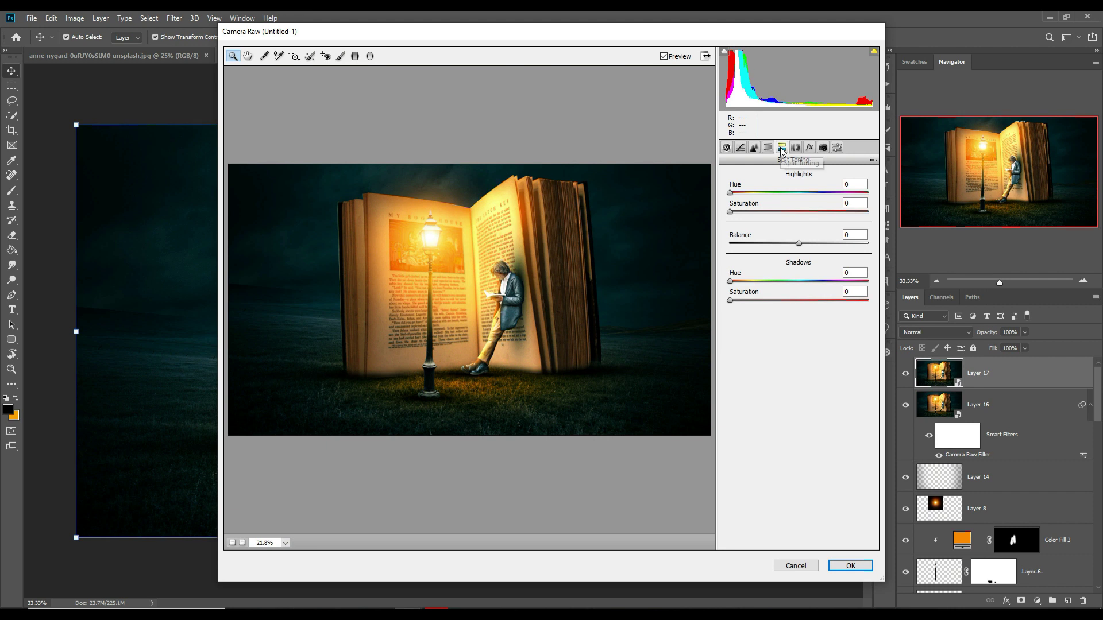
left_click(811, 149)
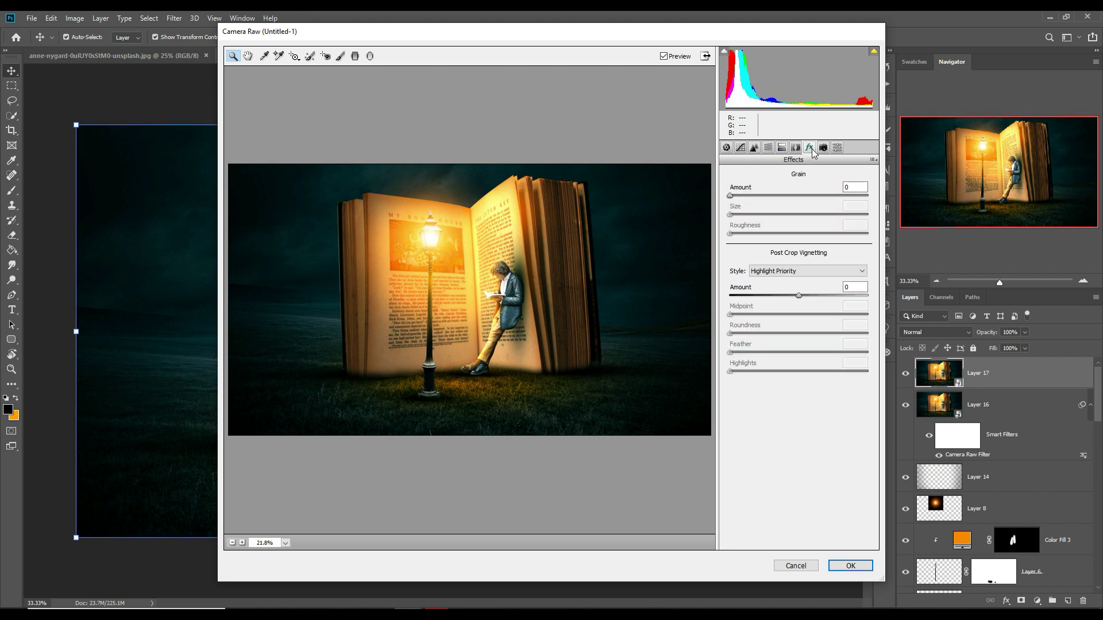
left_click(768, 149)
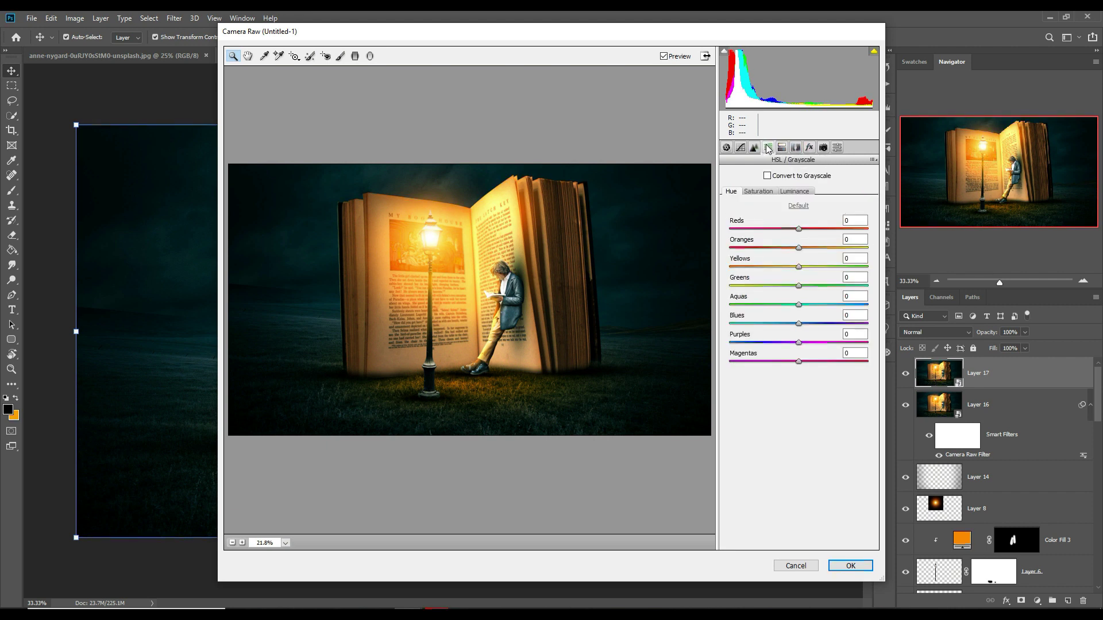
left_click(759, 192)
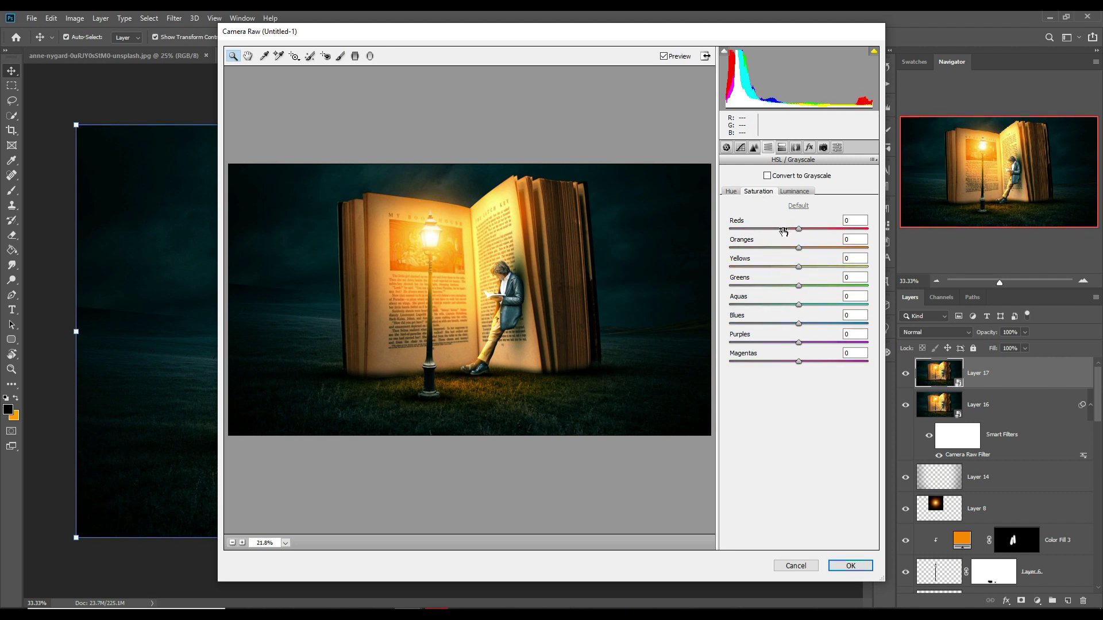
left_click_drag(799, 248, 812, 267)
left_click_drag(799, 323, 790, 324)
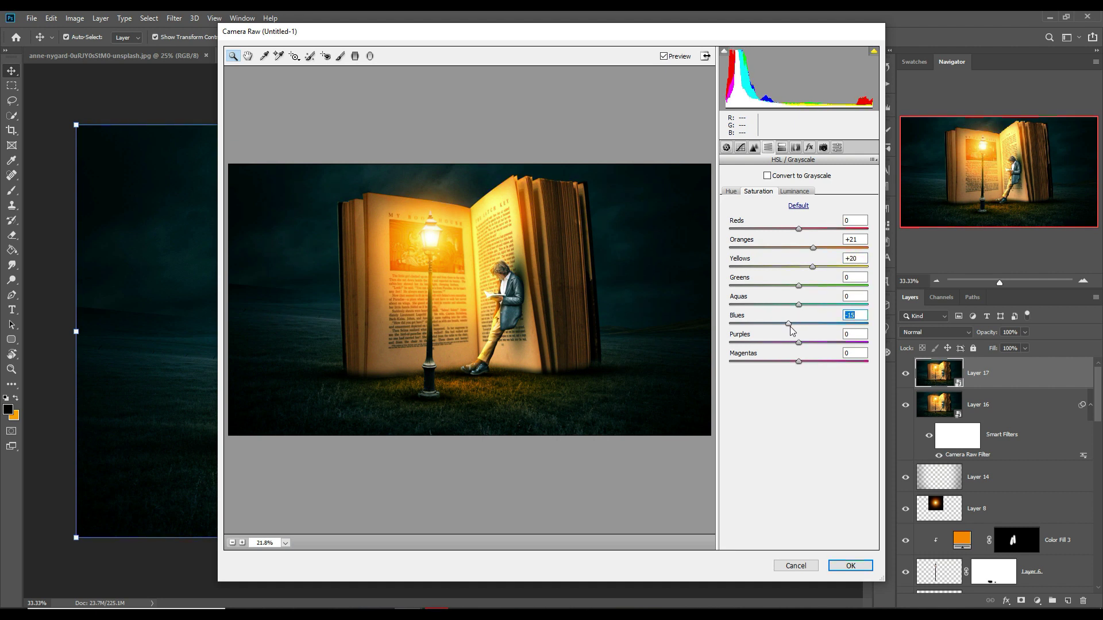
left_click(843, 567)
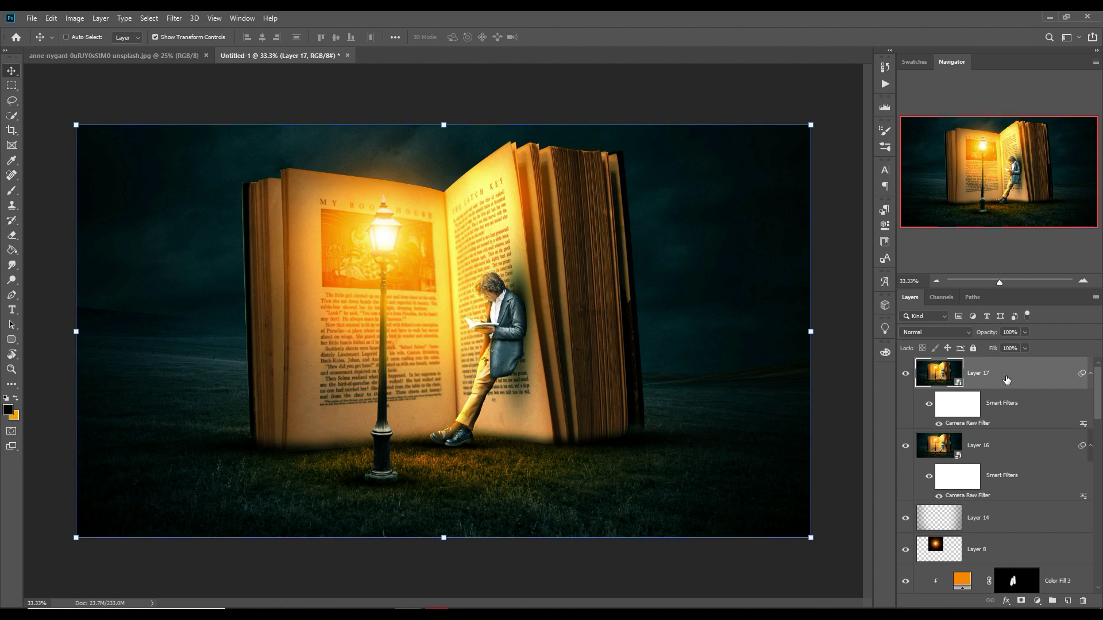
key("ctrl+alt+shift+e")
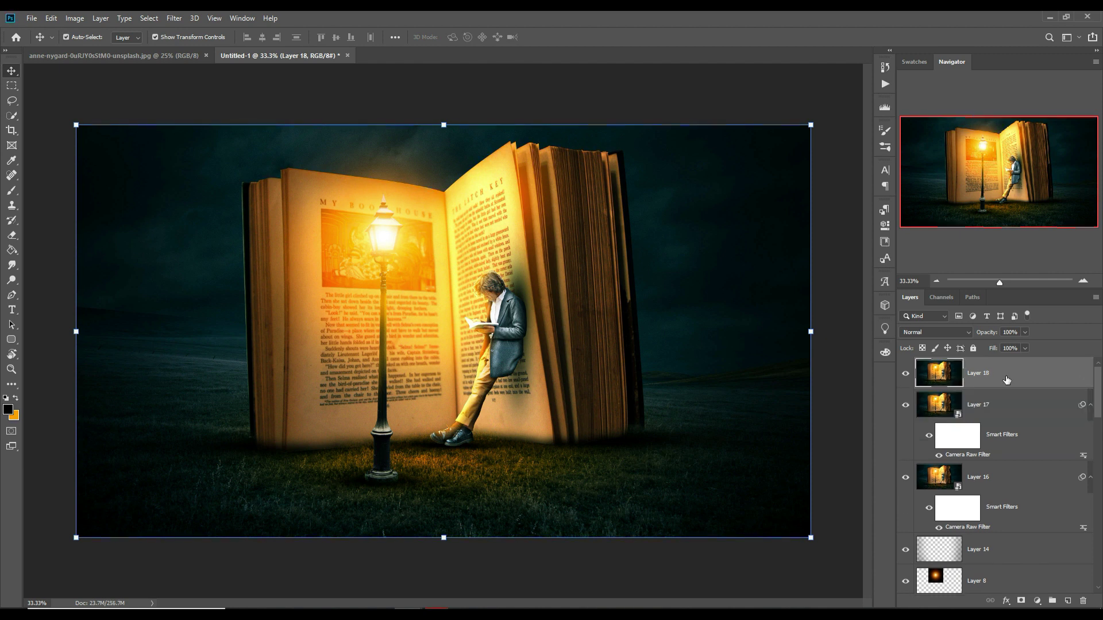